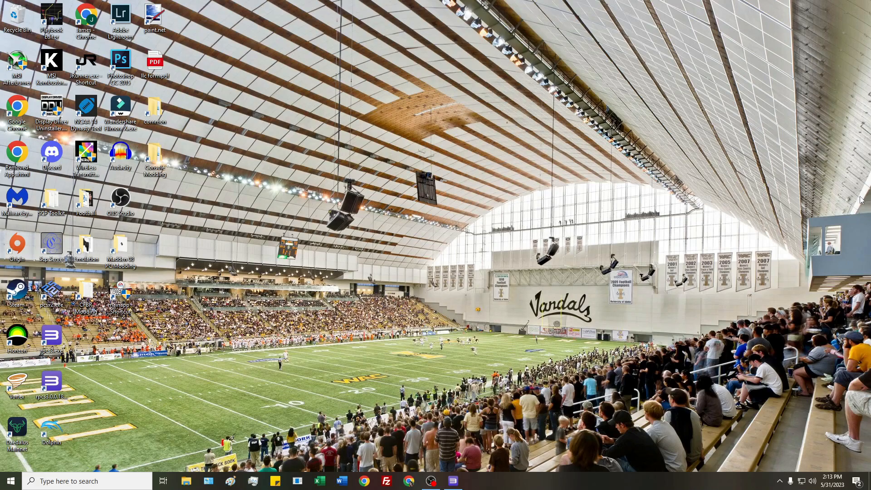
- Launch the NCAA 2014 AST Editor and load qkl_fe2ig.ast from the NCAA 14 Stock .ASTs folder
click(297, 481)
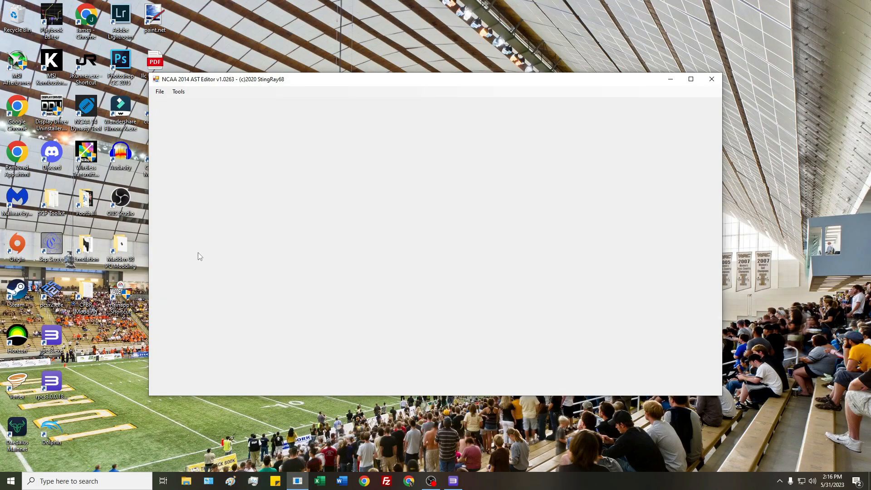
click(160, 92)
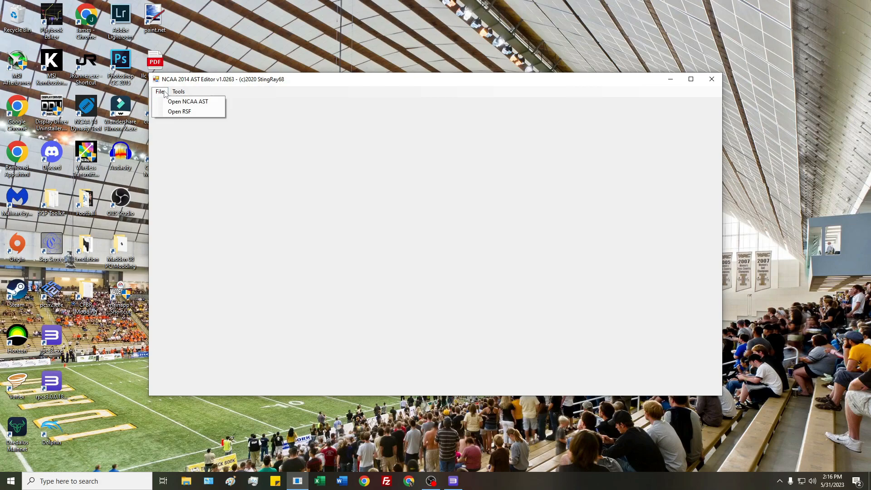
click(169, 102)
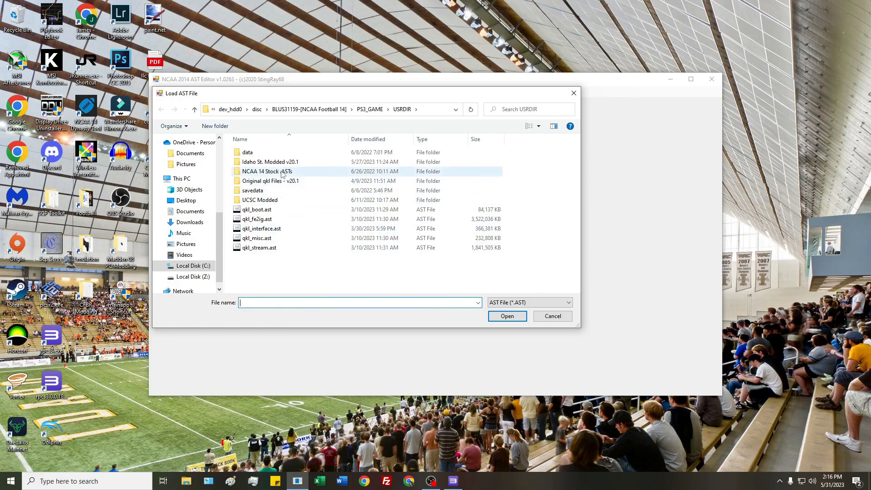
double_click(291, 176)
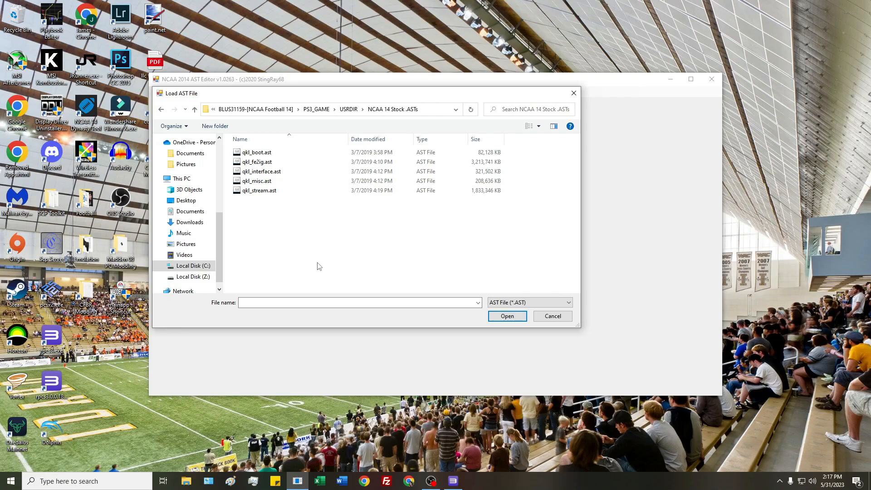
click(278, 165)
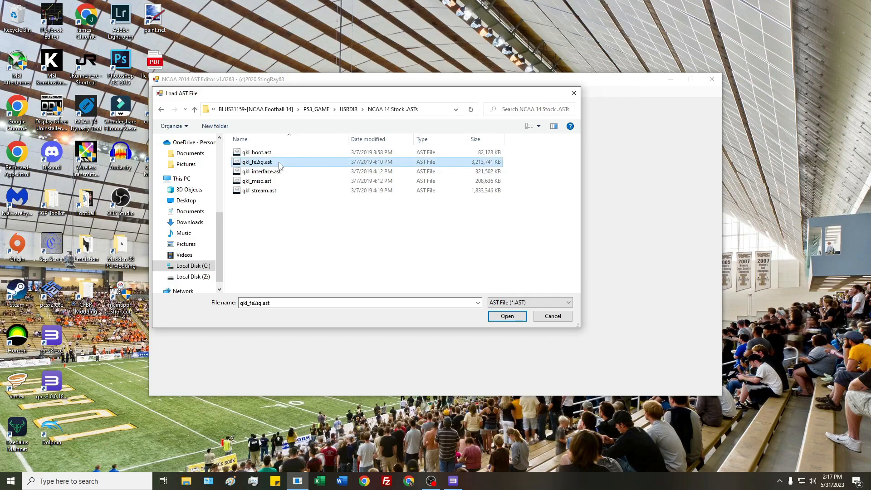
click(511, 316)
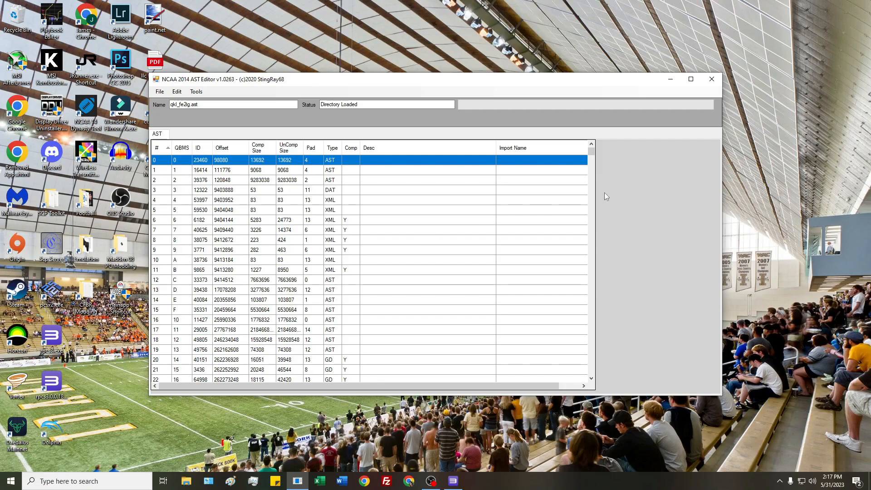
- Select entry 587 in the stock file's list and load the descriptions for the entries
drag(591, 153, 591, 182)
click(438, 230)
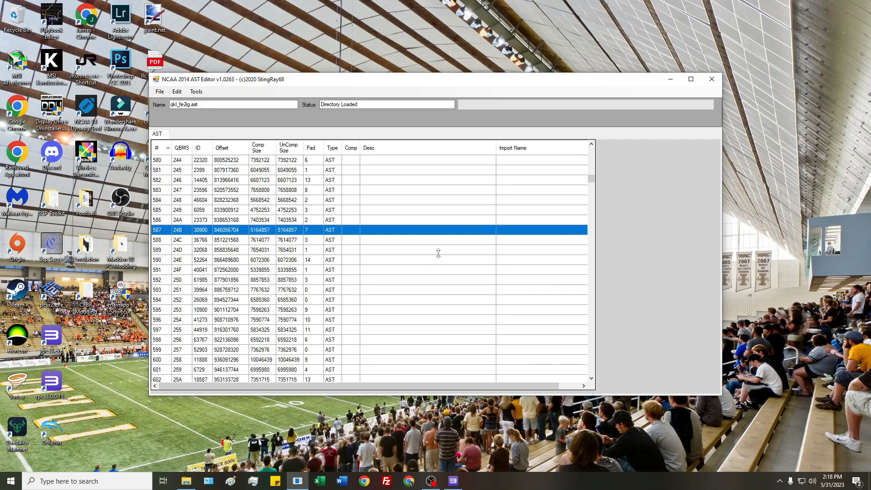
click(197, 92)
click(243, 102)
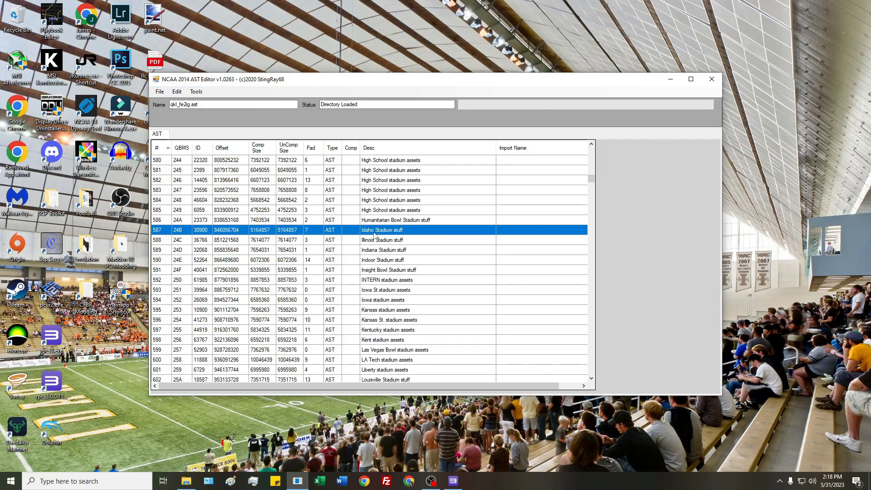
- Start extracting the selected Idaho Stadium entry, number 587
right_click(321, 232)
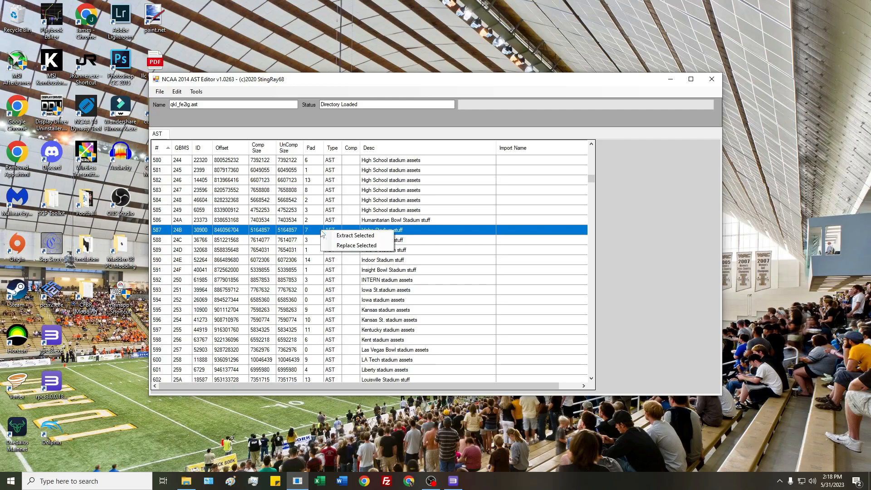
click(346, 235)
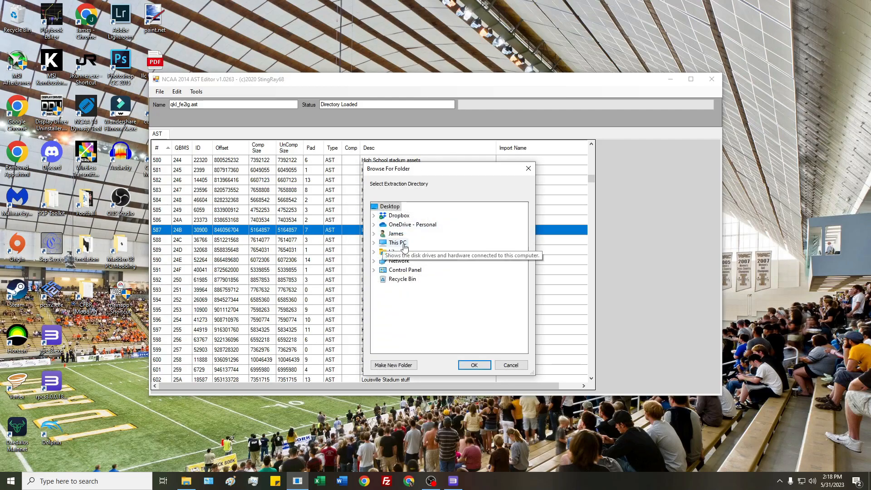
double_click(398, 251)
double_click(415, 269)
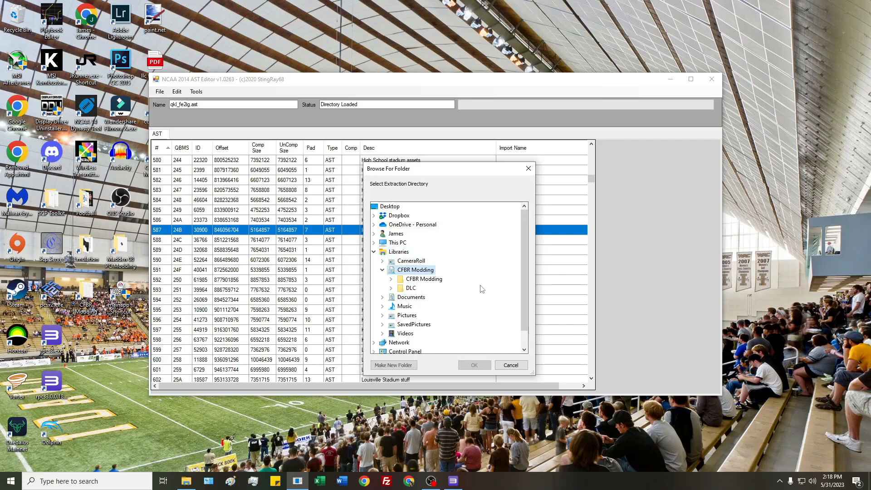
click(391, 278)
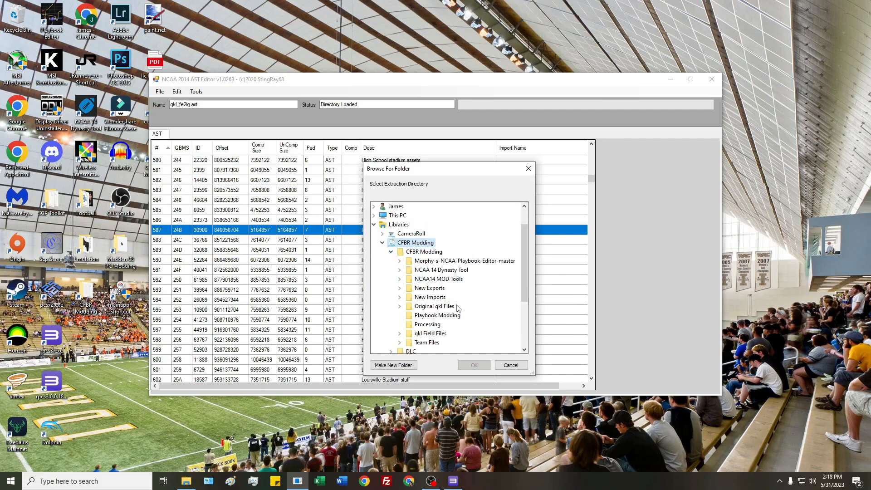
drag(525, 282, 523, 289)
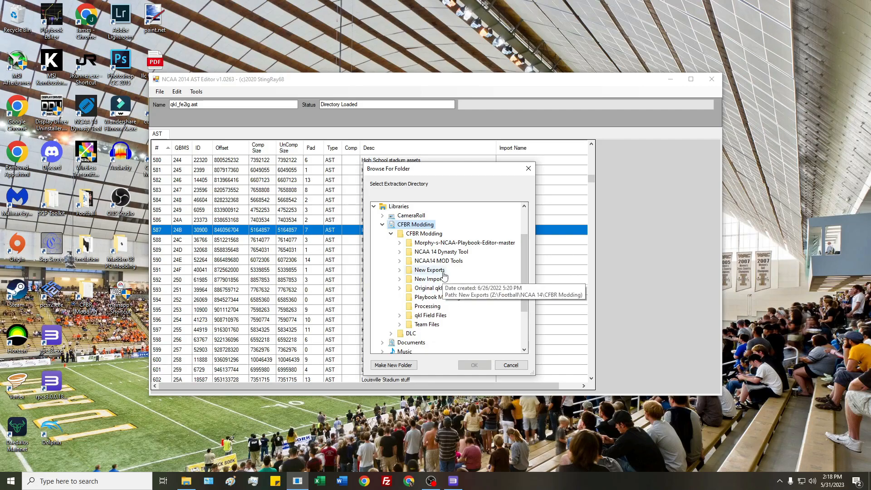
double_click(429, 270)
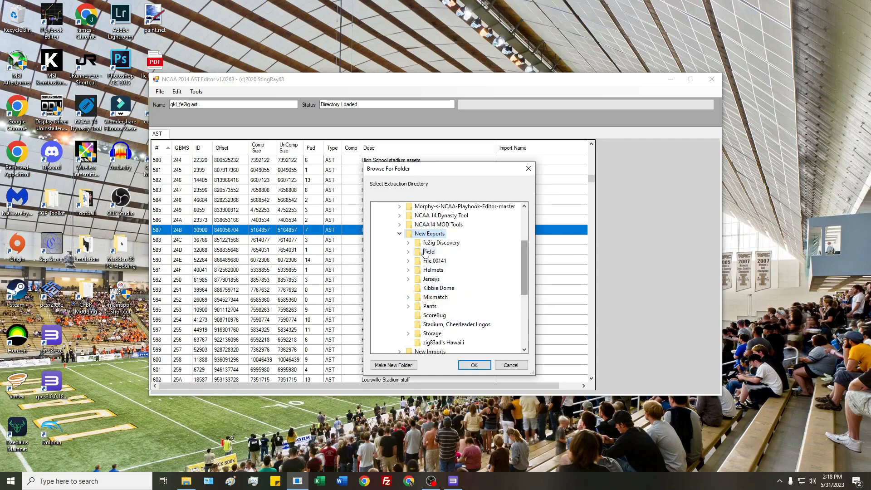
click(399, 233)
click(427, 242)
click(399, 243)
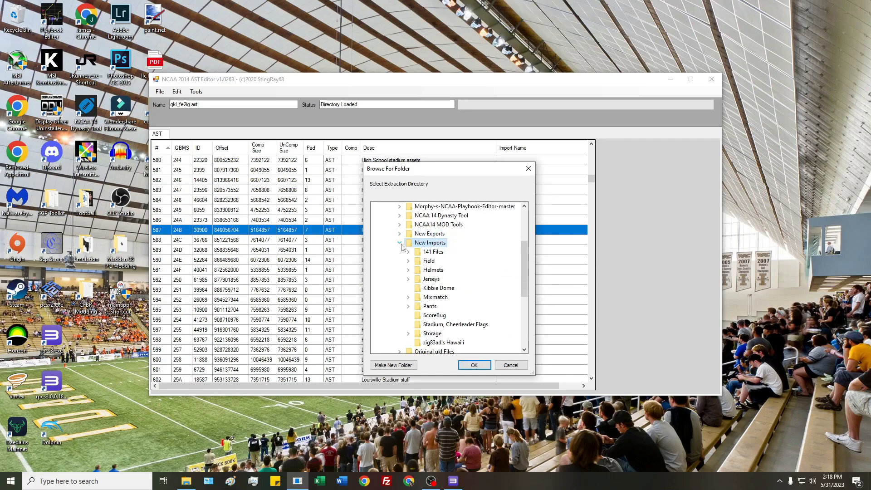
click(400, 243)
drag(523, 277, 526, 243)
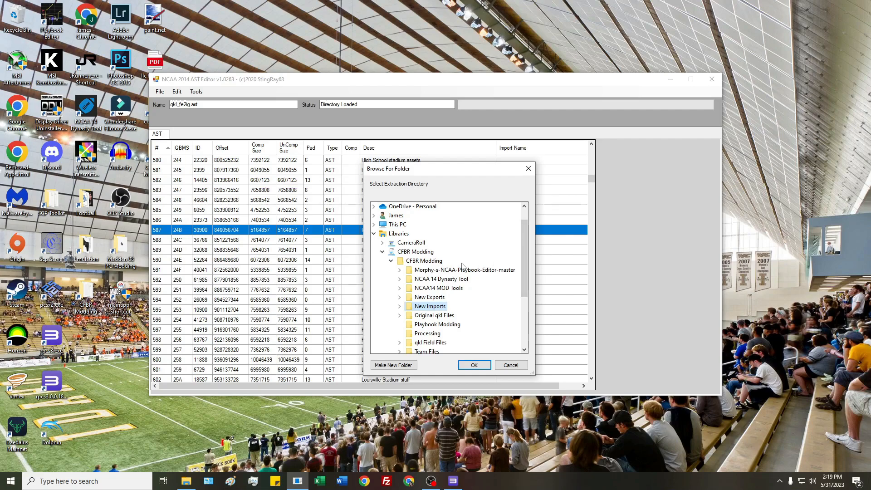
scroll(464, 286, down, 4)
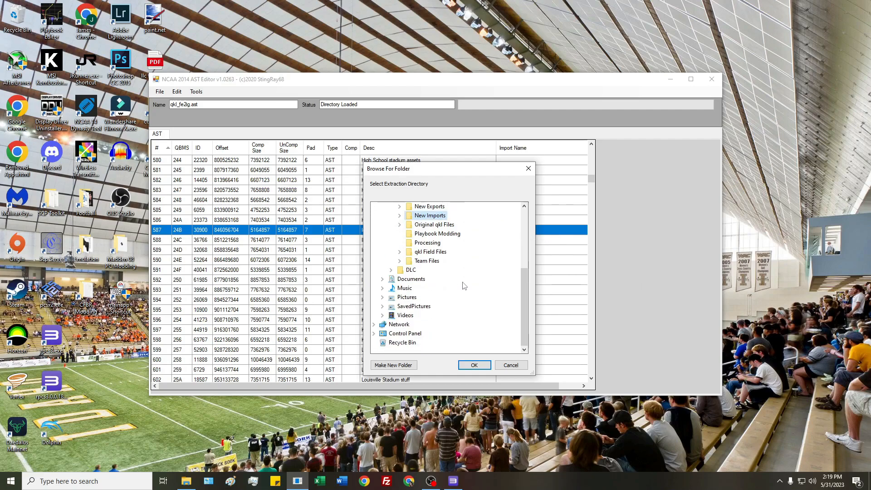
scroll(393, 318, up, 3)
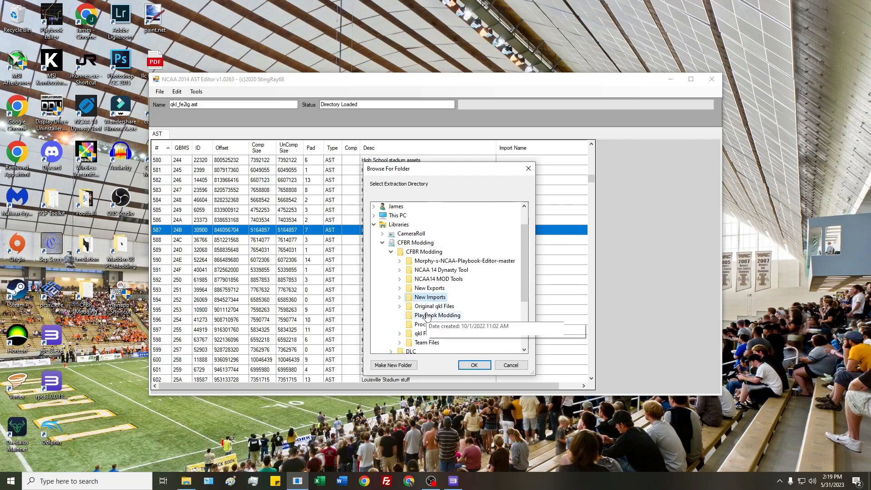
click(390, 251)
scroll(397, 213, up, 1)
- Extract the Idaho Stadium entry to the Desktop and close the stock file's window
click(397, 209)
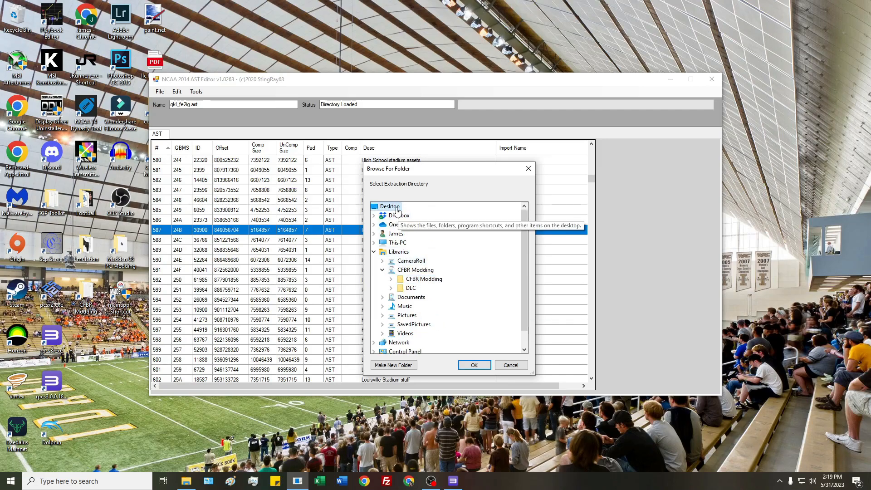
click(473, 367)
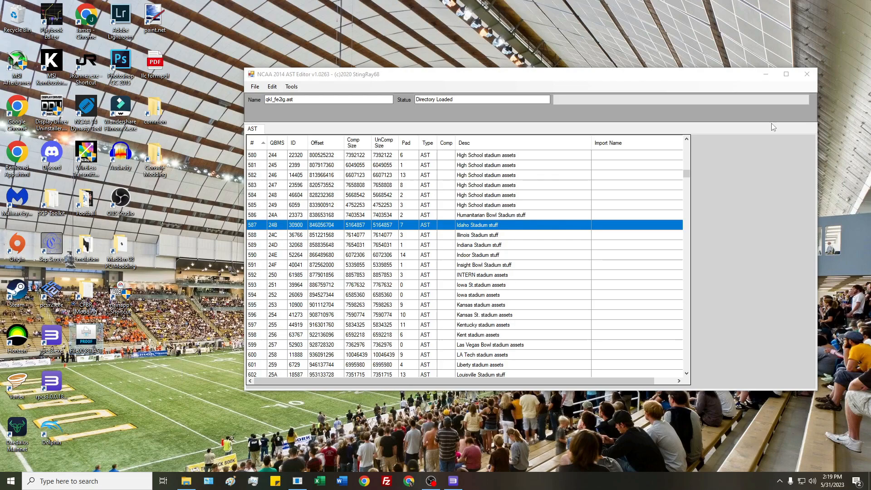
click(811, 77)
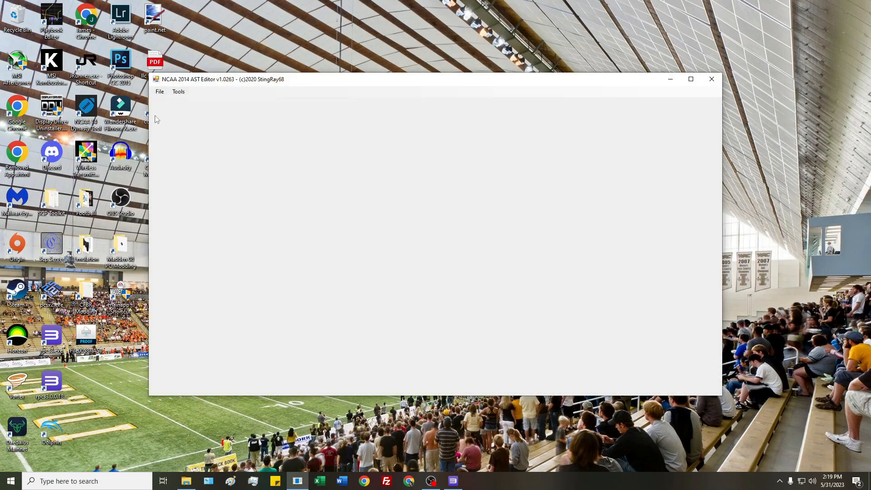
- Load the game's own qkl_fe2ig.ast from the USRDIR folder of BLUS31159-[NCAA Football 14]
click(159, 91)
click(179, 101)
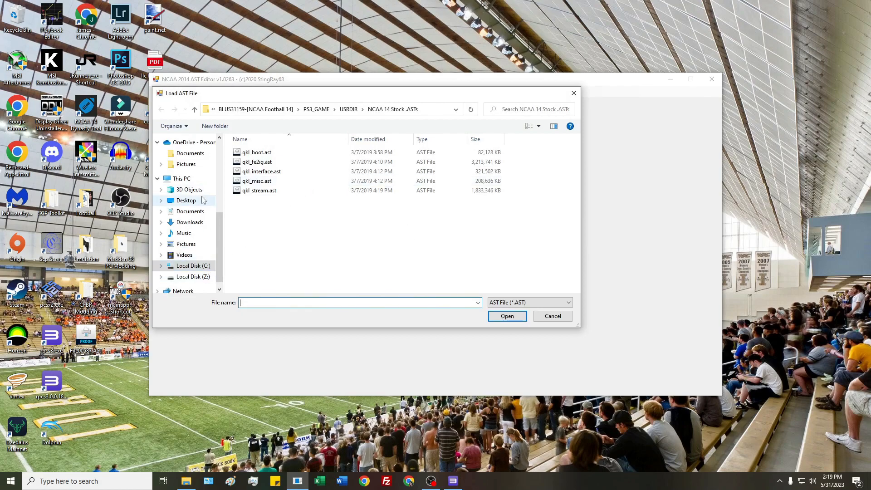
scroll(202, 197, up, 3)
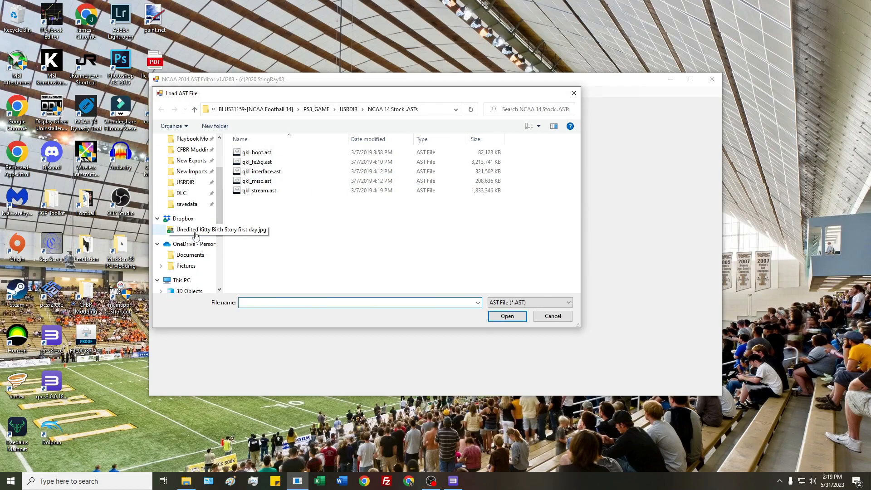
click(200, 186)
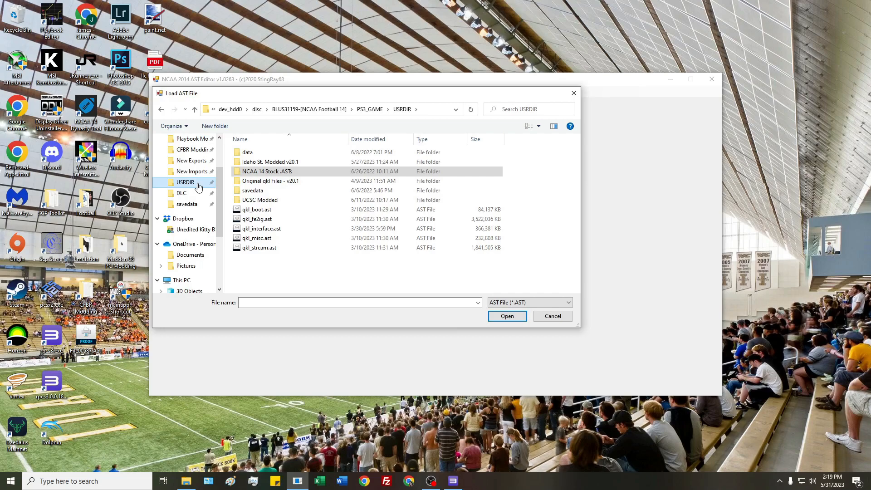
click(215, 112)
mouse_move(232, 112)
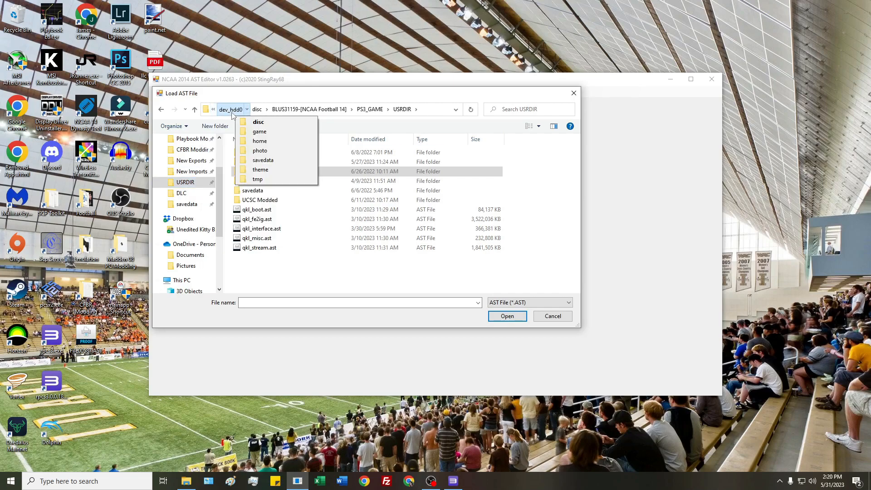
mouse_move(261, 118)
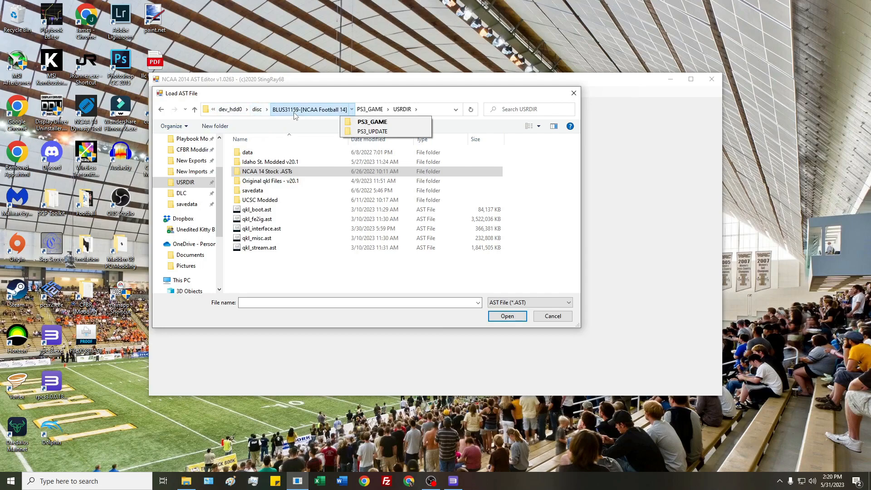
mouse_move(358, 115)
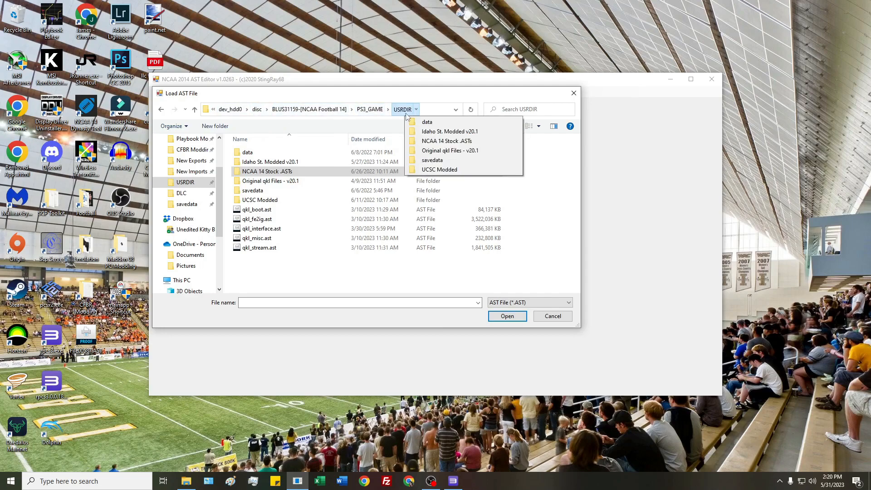
click(318, 284)
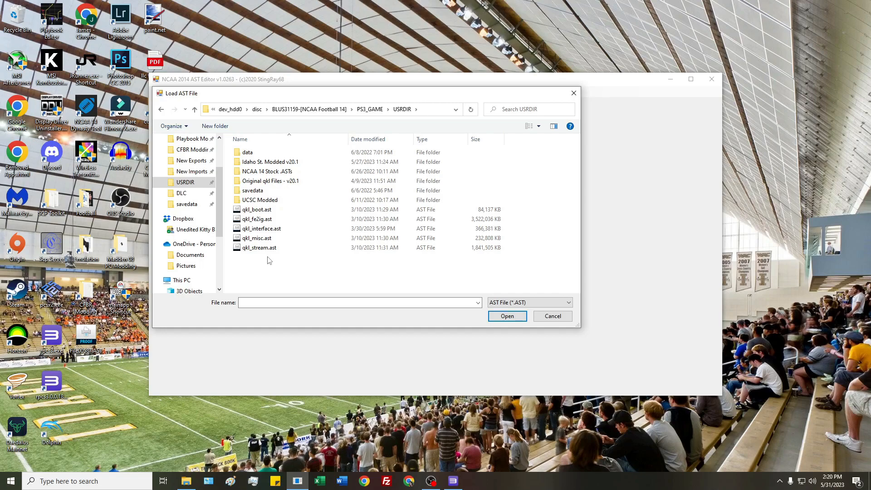
click(267, 219)
click(504, 315)
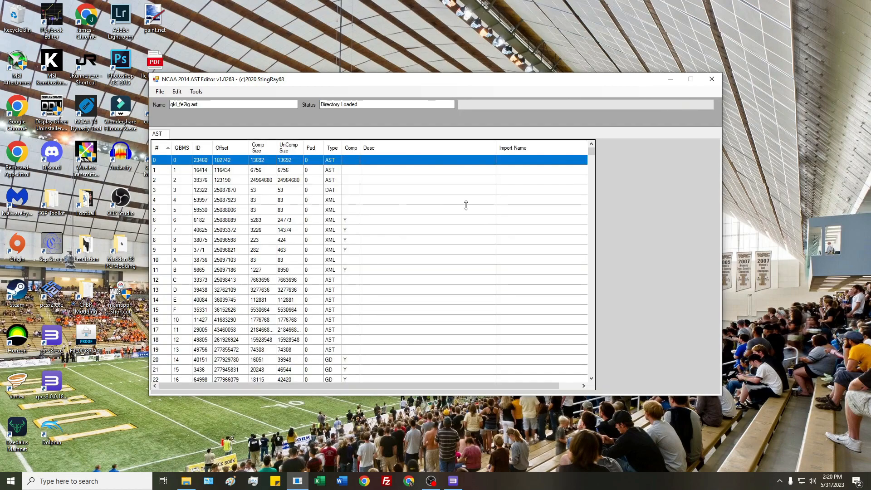
- Select entry 587 in the game's qkl_fe2ig.ast list and load the entry descriptions
drag(592, 154, 599, 180)
scroll(395, 266, down, 10)
scroll(196, 244, down, 5)
scroll(199, 250, down, 1)
scroll(199, 250, down, 2)
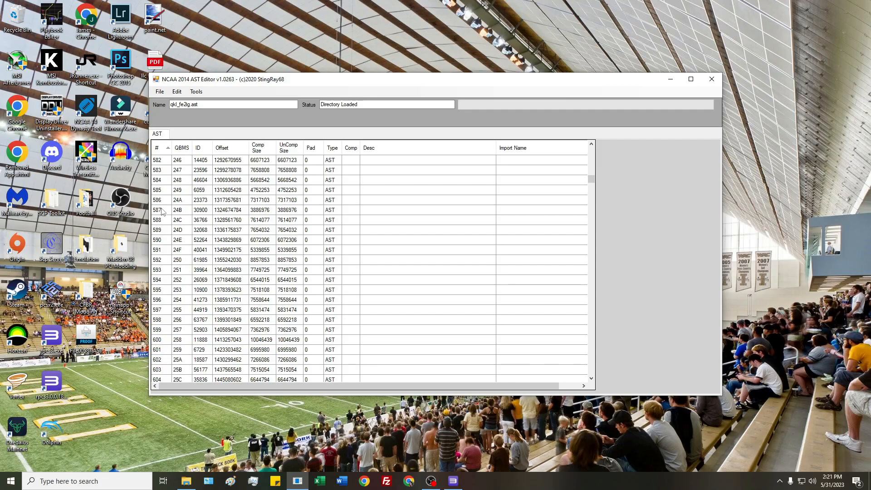
click(162, 211)
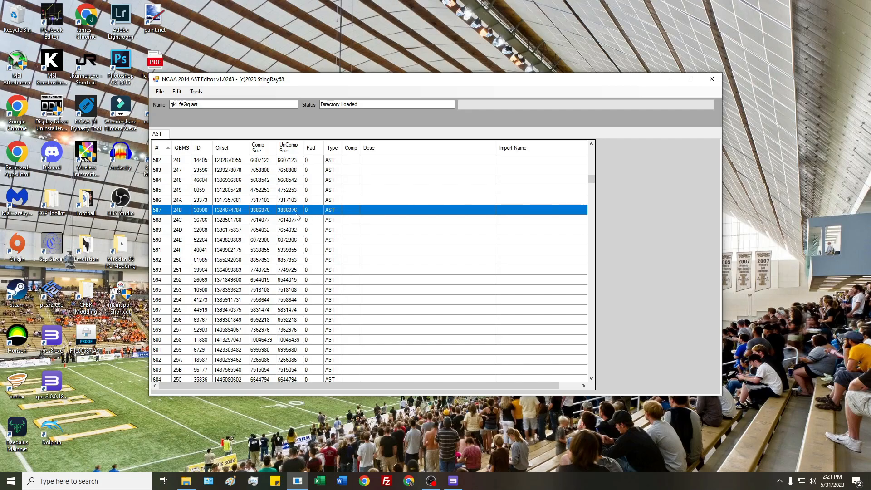
click(196, 91)
click(212, 100)
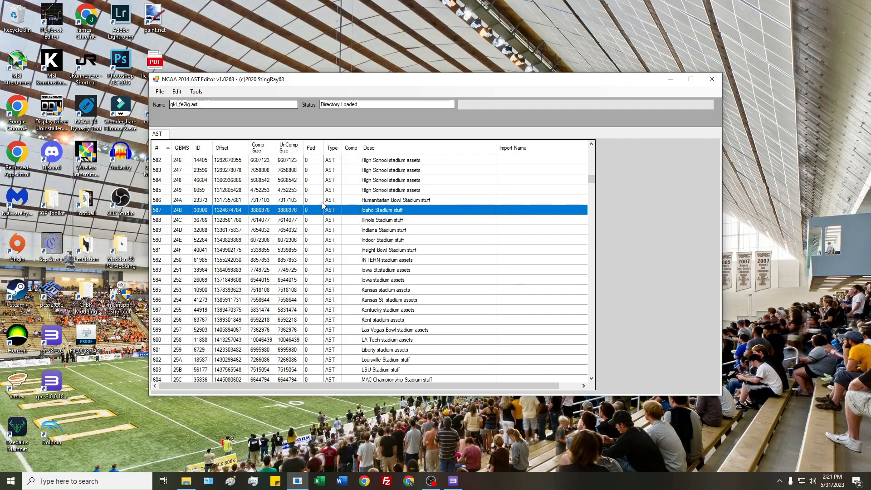
- Replace Idaho Stadium entry 587 in the game's archive with File00587.AST from the Desktop
right_click(286, 214)
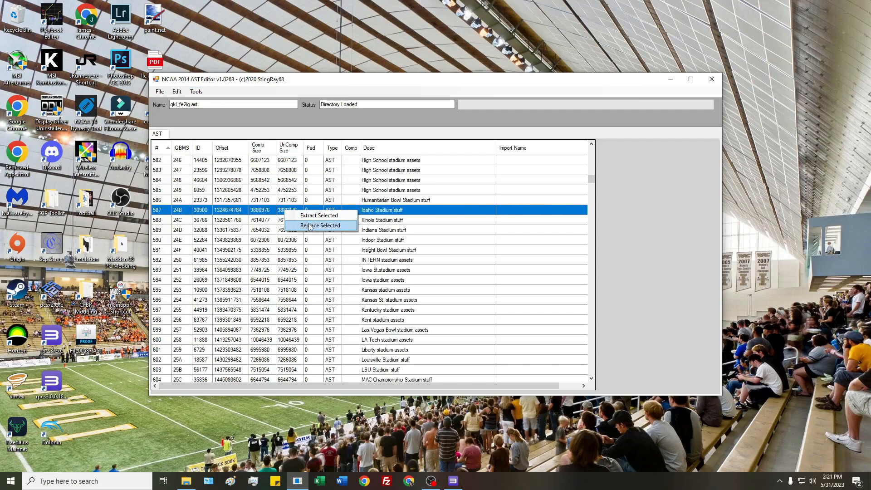
click(310, 226)
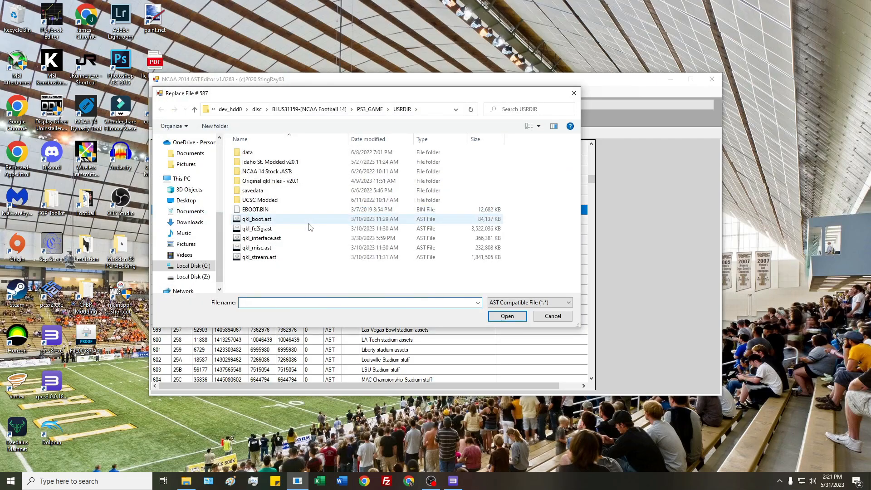
drag(222, 233, 224, 154)
scroll(190, 218, down, 4)
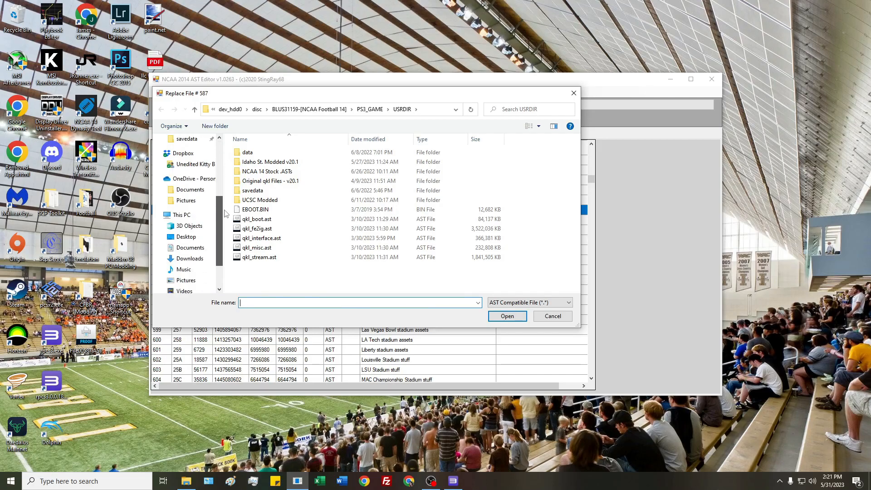
click(186, 237)
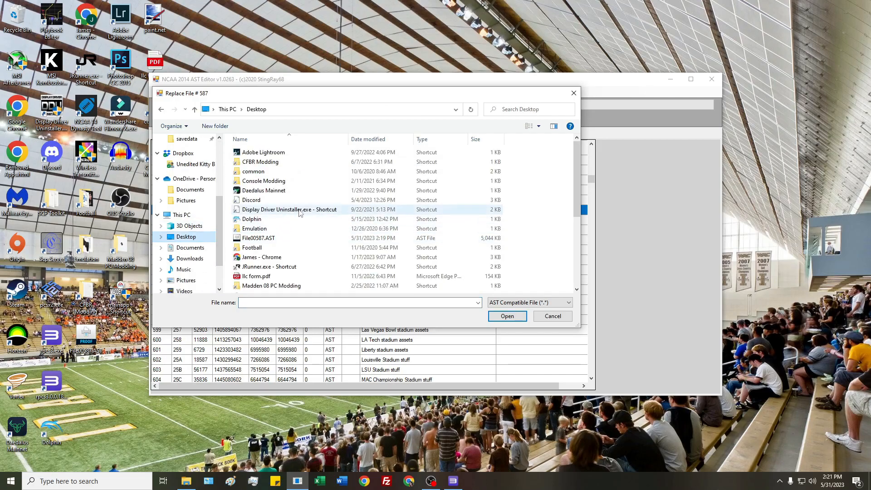
click(263, 237)
click(519, 316)
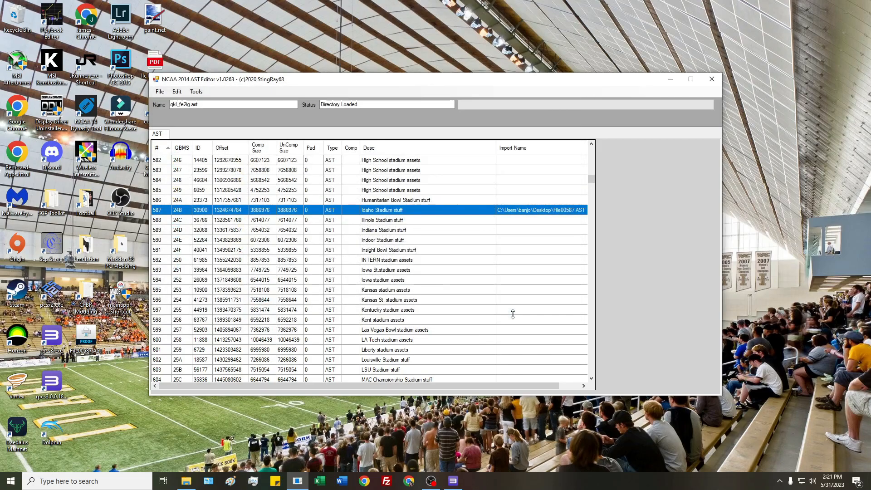
- Save the modified archive as 1qkl_fe2ig.ast in the USRDIR folder and close the AST editor
click(159, 91)
click(186, 122)
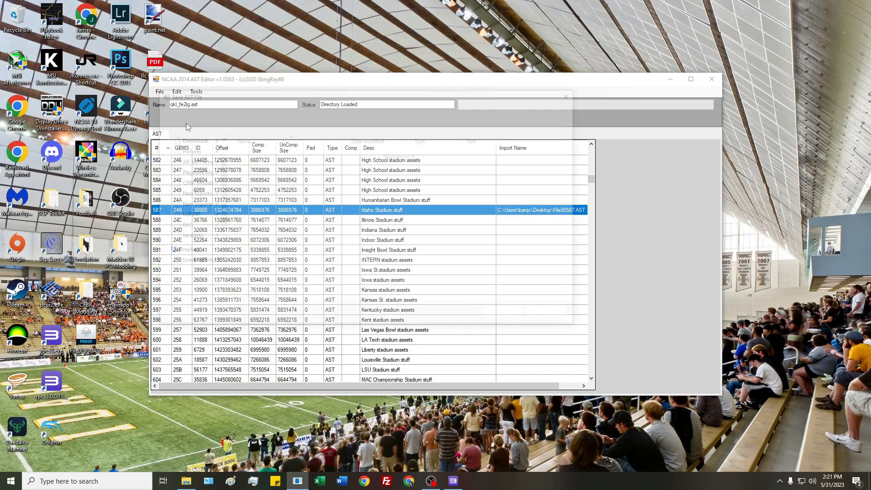
scroll(194, 222, up, 3)
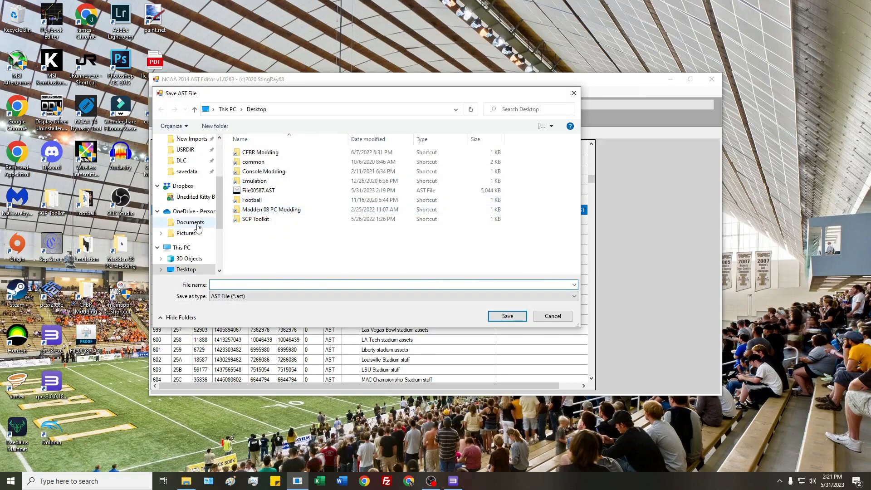
click(195, 152)
scroll(188, 179, up, 2)
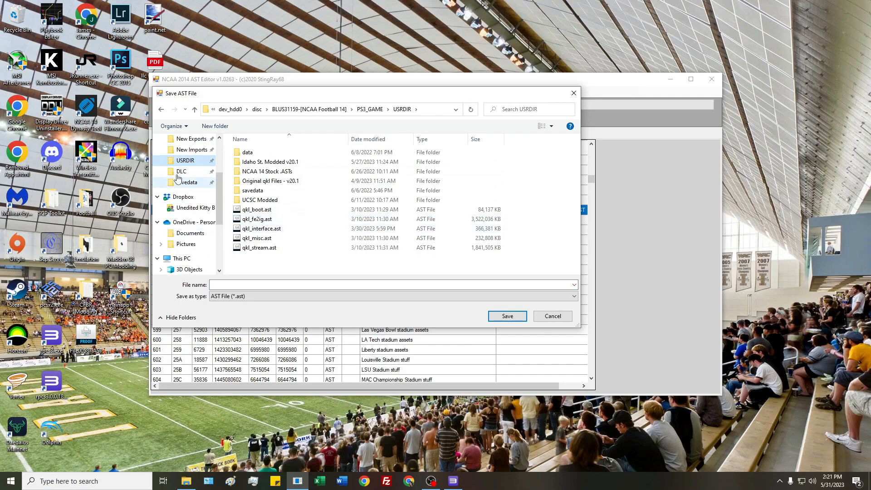
scroll(187, 180, down, 2)
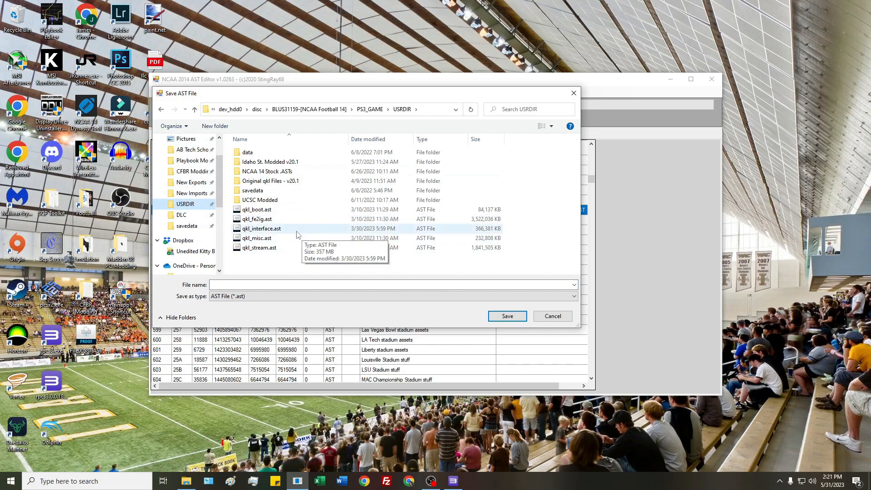
click(278, 220)
click(213, 285)
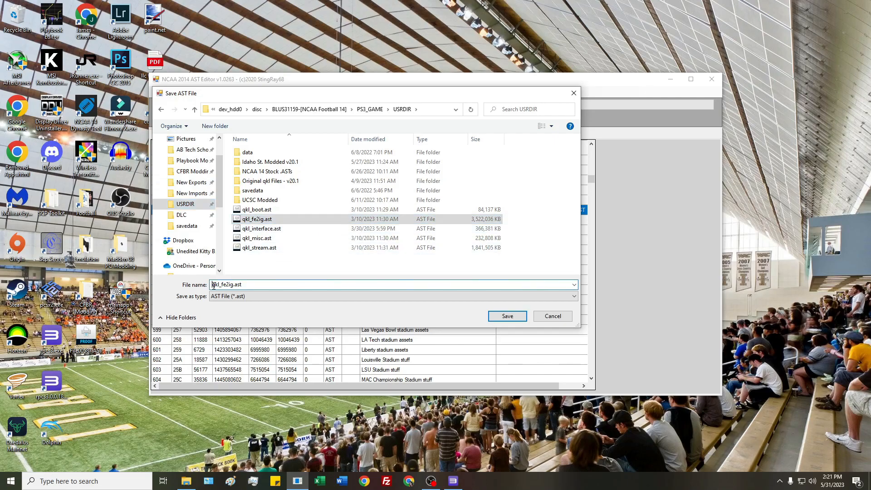
click(508, 316)
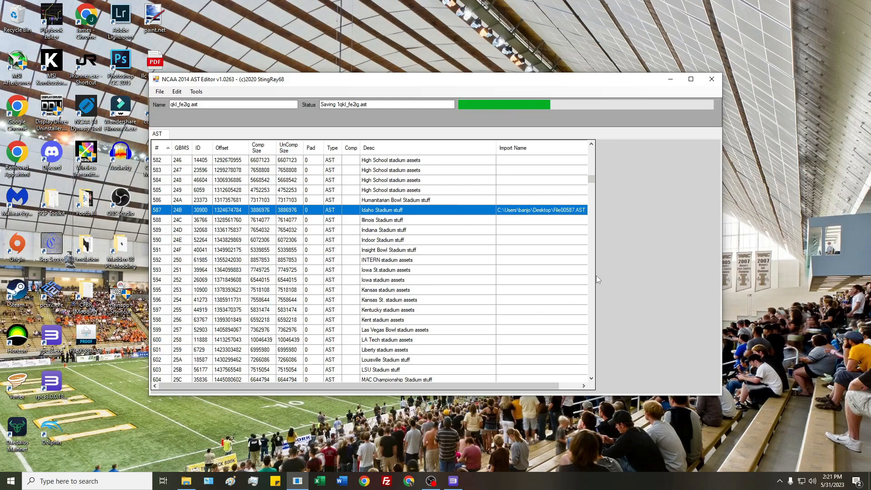
click(712, 78)
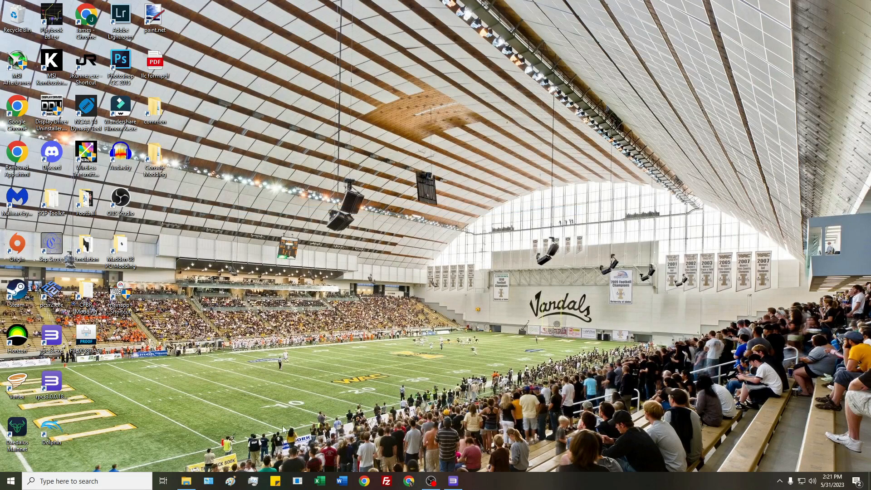
- Rename the previous qkl_fe2ig.ast in the USRDIR folder to LASTqkl_fe2ig.ast as a backup
click(190, 480)
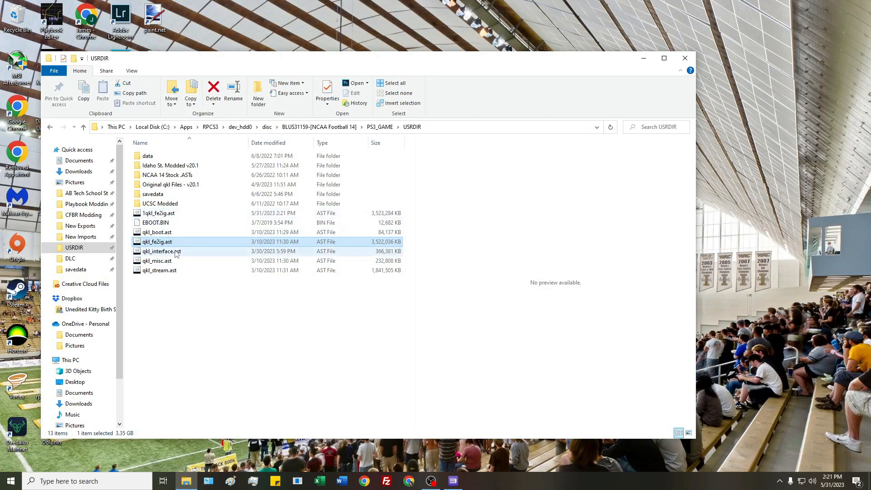
click(149, 246)
text(LAST)
key(Return)
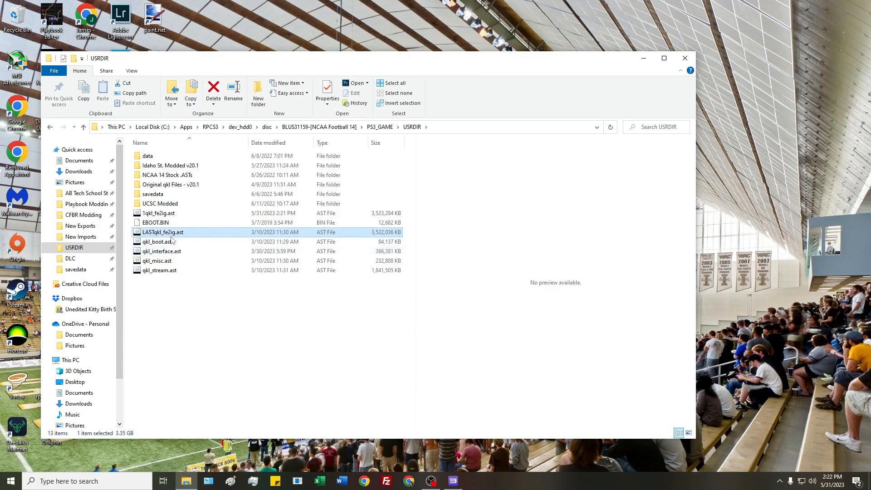
- Rename the newly saved 1qkl_fe2ig.ast to qkl_fe2ig.ast
click(159, 213)
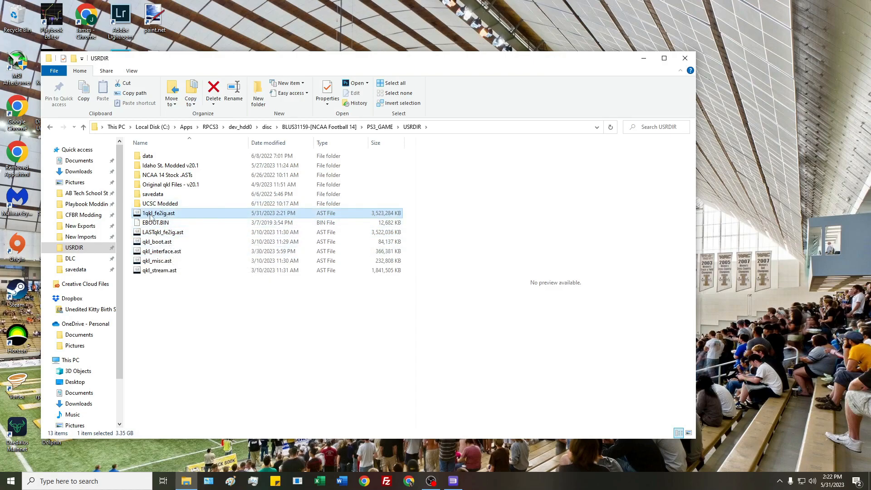
click(150, 214)
key(BackSpace)
key(Return)
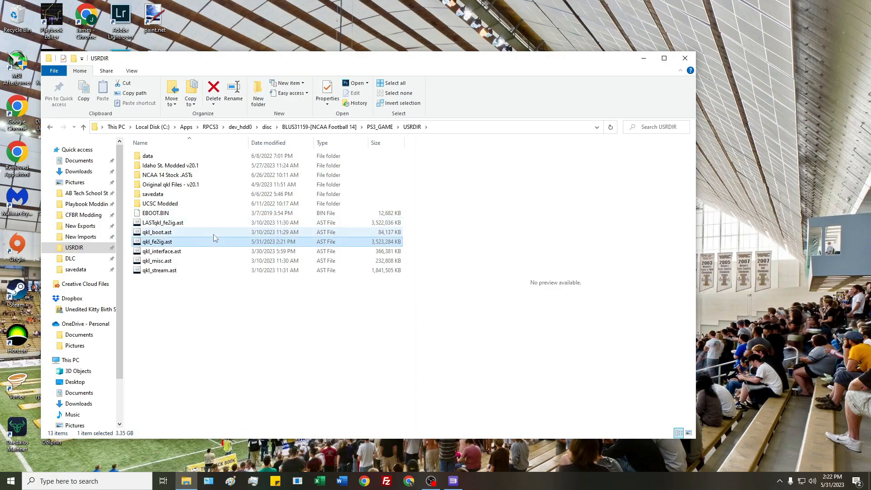
click(205, 333)
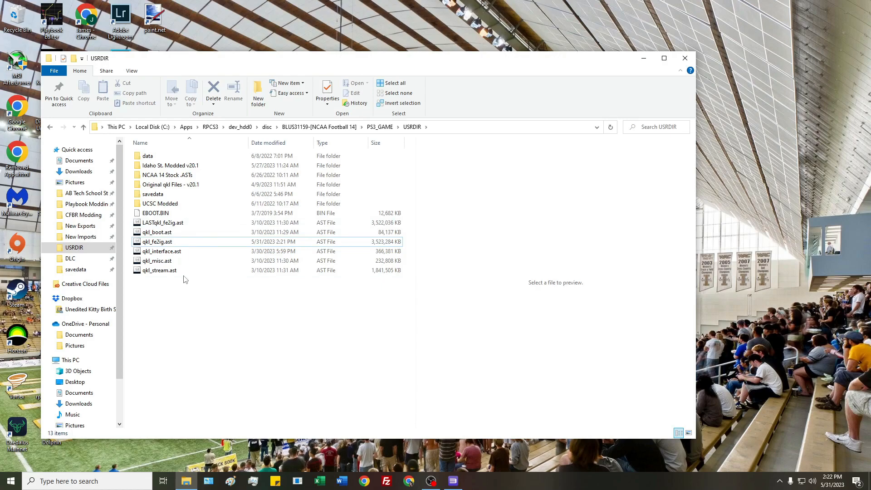
- Switch to RPCS3 and launch NCAA Football 14 from its game list
drag(279, 59, 379, 56)
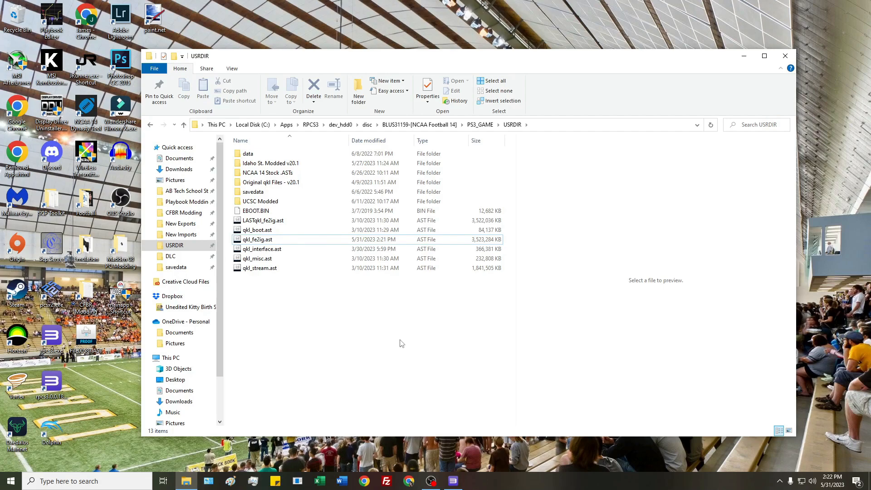
click(453, 480)
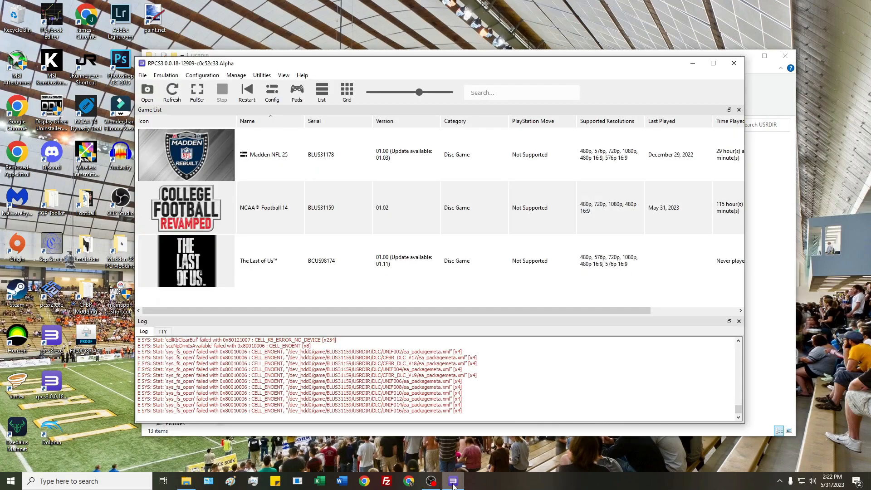
click(208, 210)
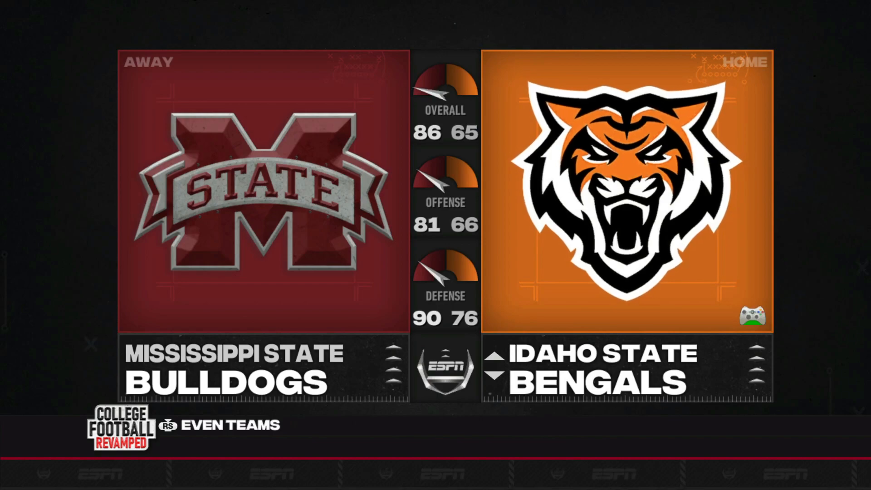
- Accept the Mississippi State at Idaho State matchup and select Arrowhead Stadium for the game
key(Return)
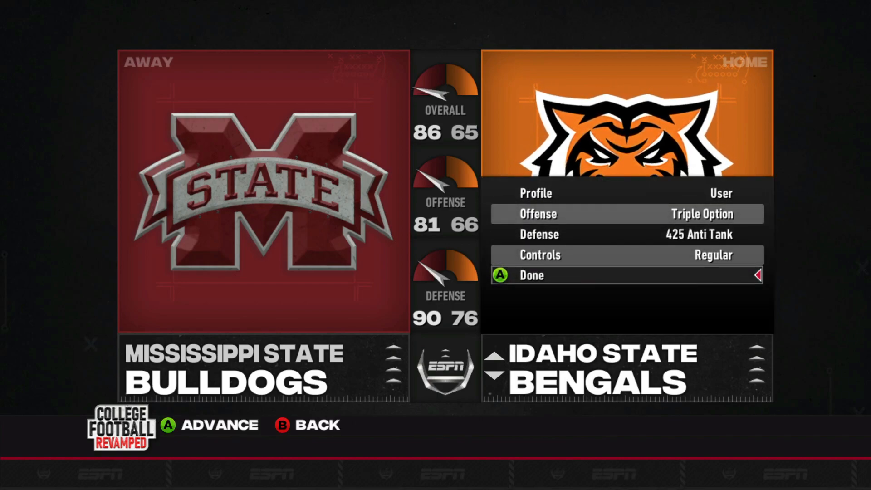
key(Return)
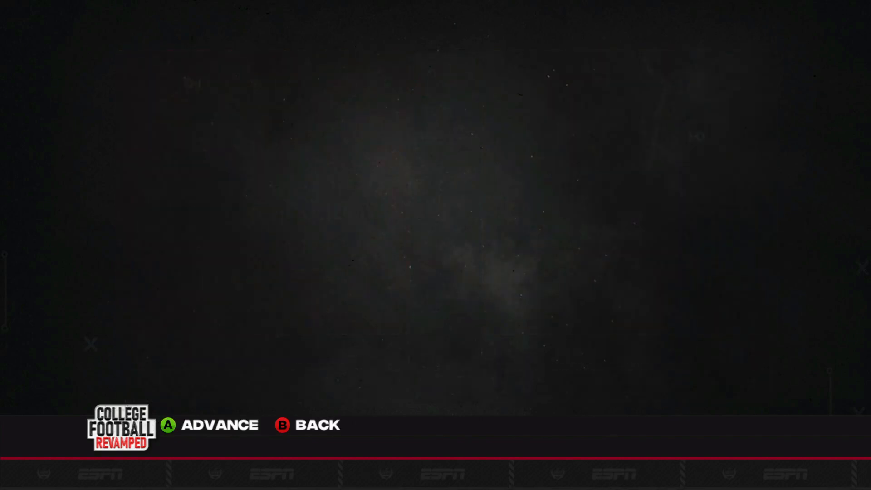
key(Down)
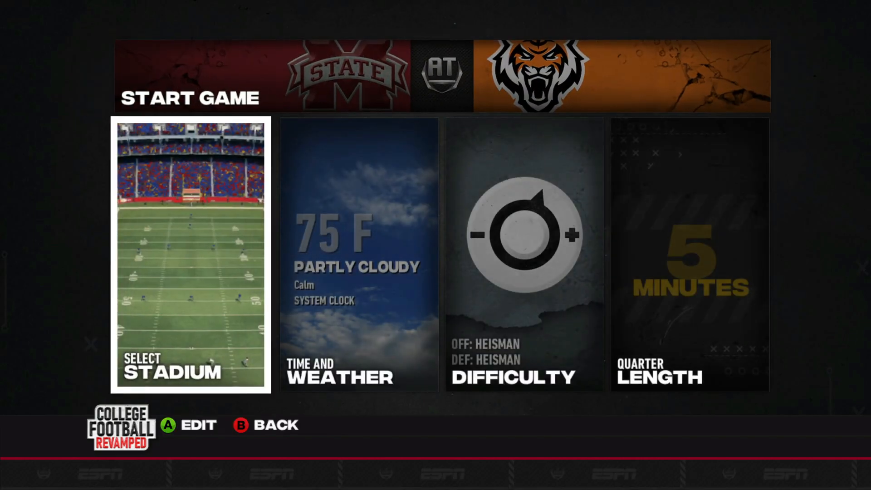
key(Return)
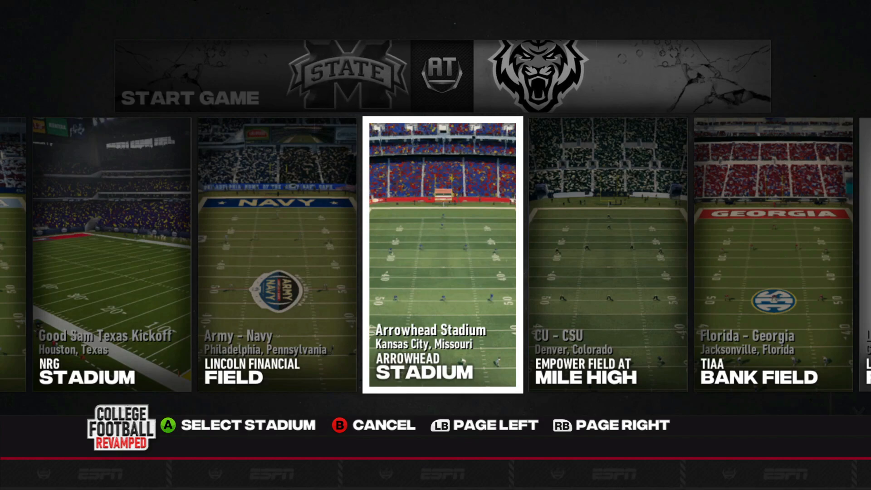
key(Return)
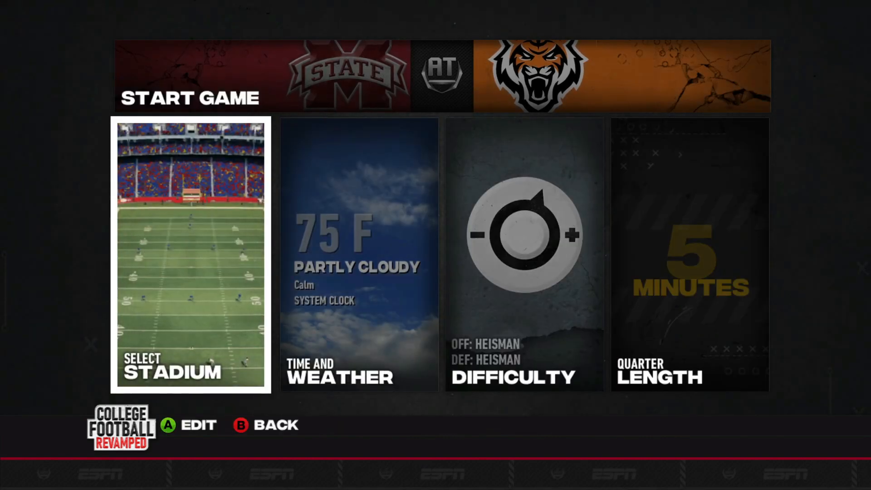
- Start the Mississippi State game, advance through the coin toss to the kickoff to examine the stadium, and leave the game
key(Up)
key(Return)
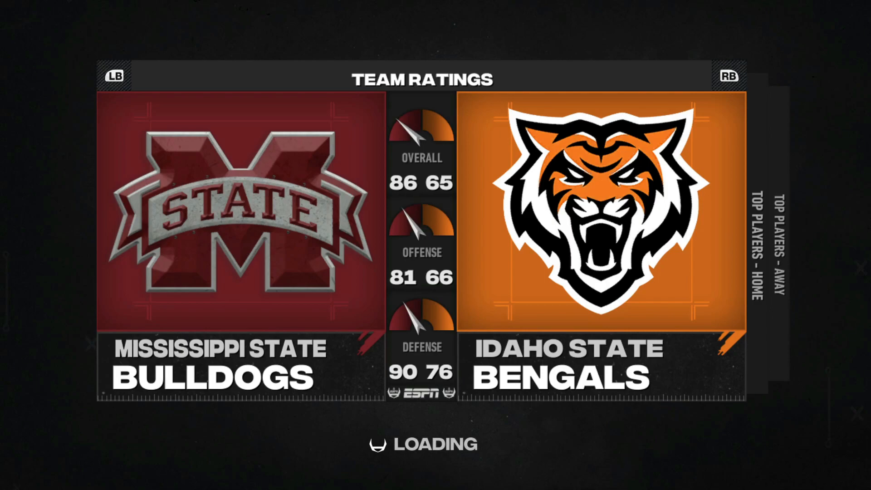
key(a)
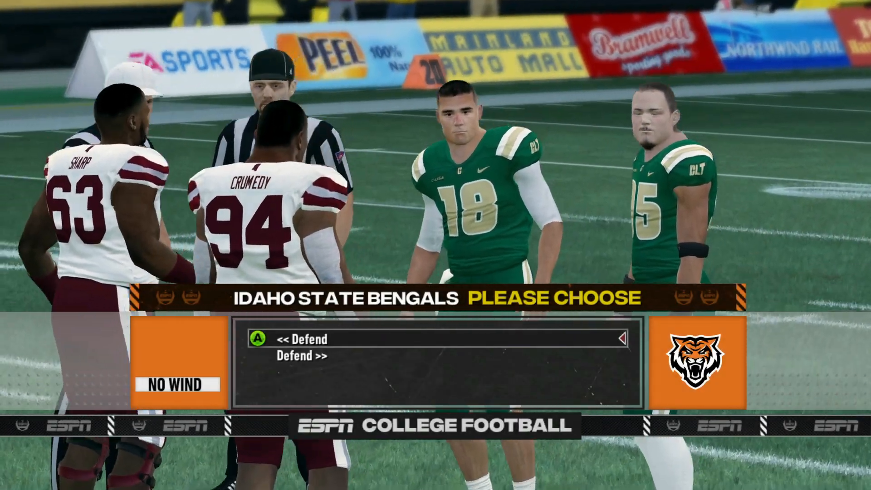
key(a)
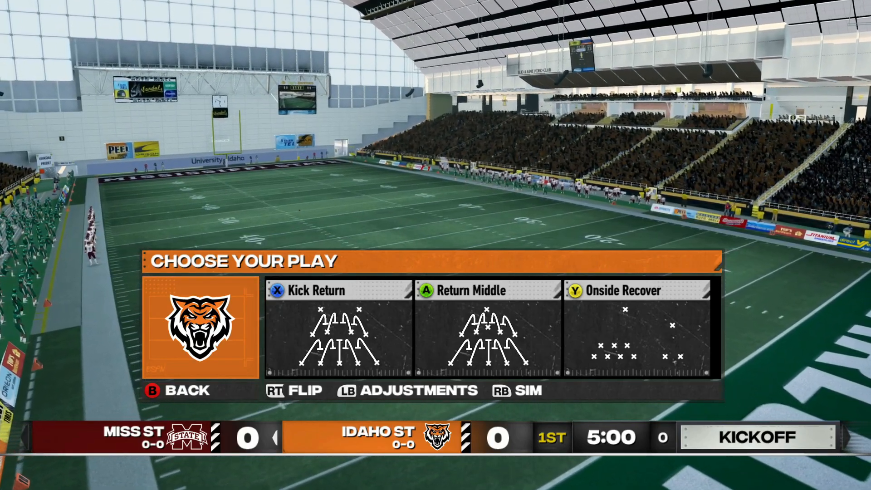
key(a)
key(Escape)
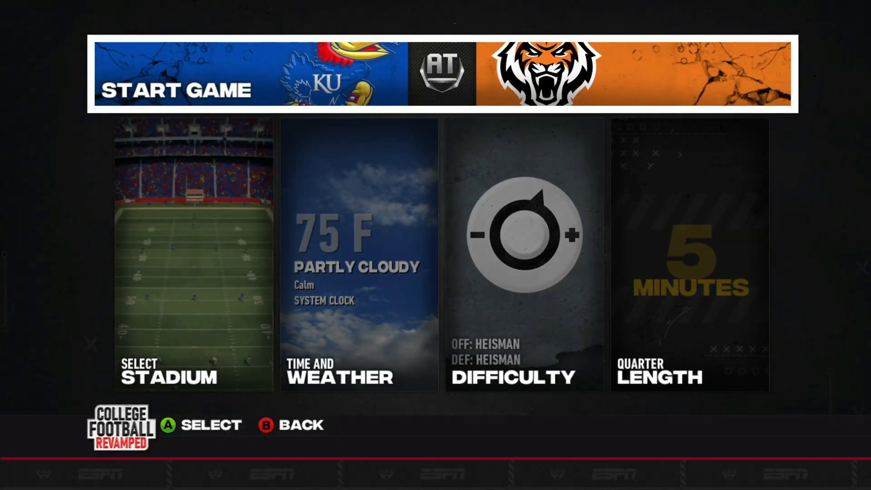
- Set the Kansas at Idaho State game's weather to Heavy Snow with Moderate wind
key(Right)
key(Return)
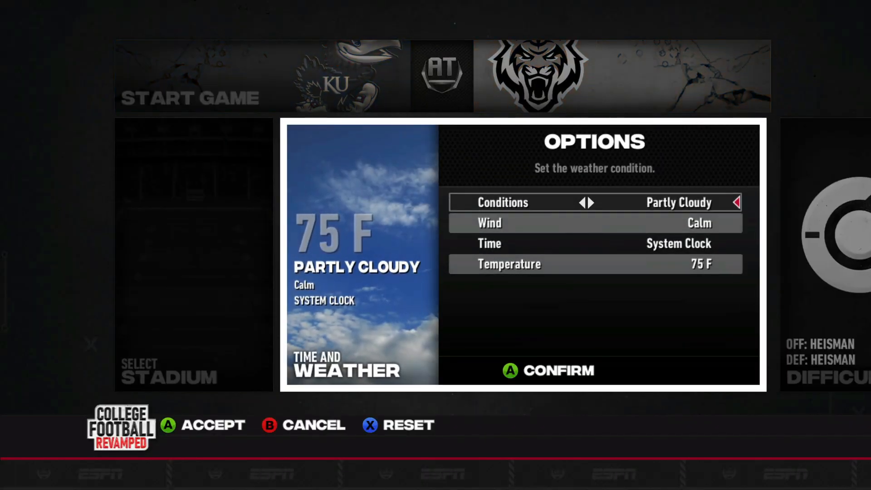
key(Down)
key(Left)
key(Left)
key(Left)
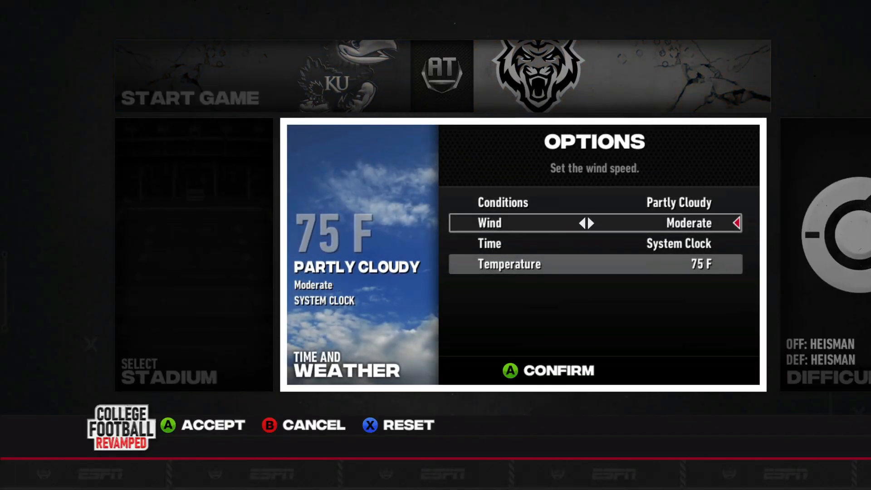
key(Up)
key(Left)
key(Left)
key(Left)
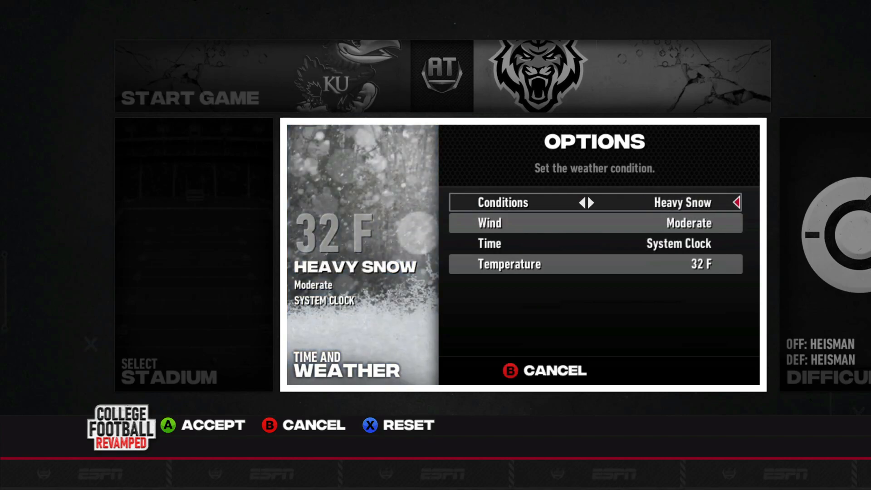
key(Return)
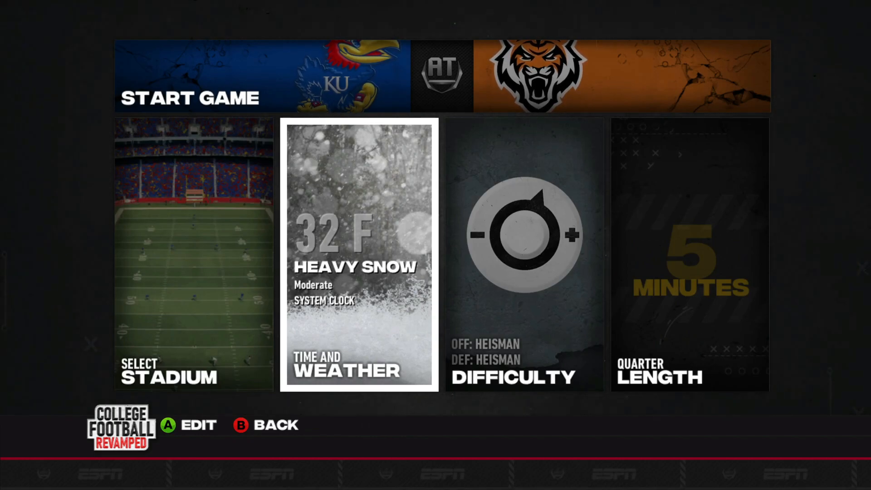
- Start the Kansas at Idaho State game and examine the stadium's snow during the coin toss
key(Up)
key(Return)
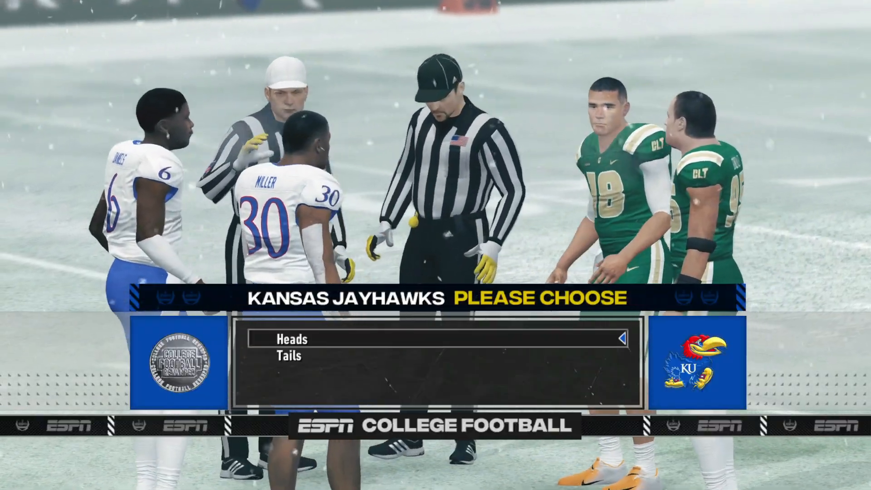
key(Down)
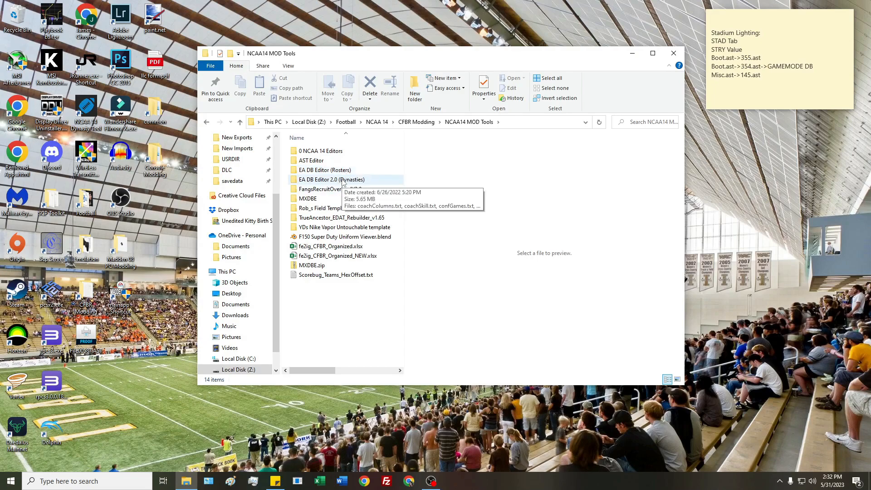
- Launch EA DB Editor from the EA DB Editor (Rosters) folder and load the Xan_s NCAA 14 Roster Config.xml configuration
click(344, 171)
double_click(344, 170)
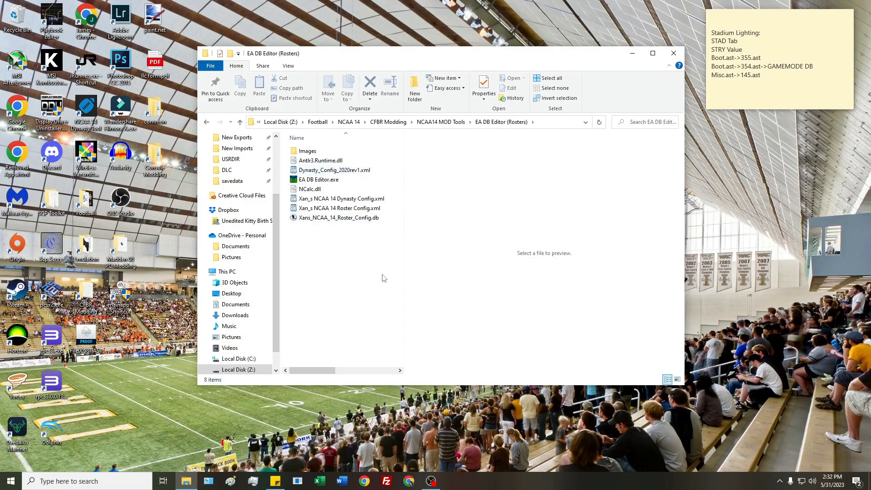
click(362, 180)
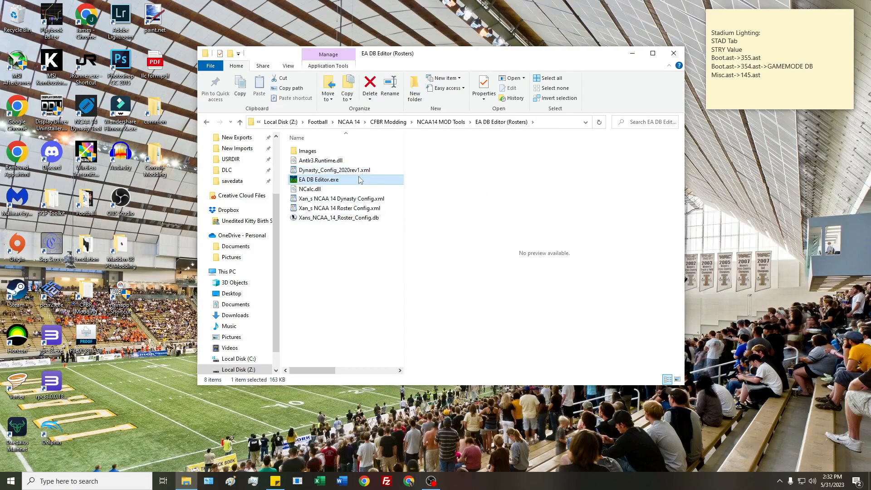
double_click(361, 180)
click(259, 160)
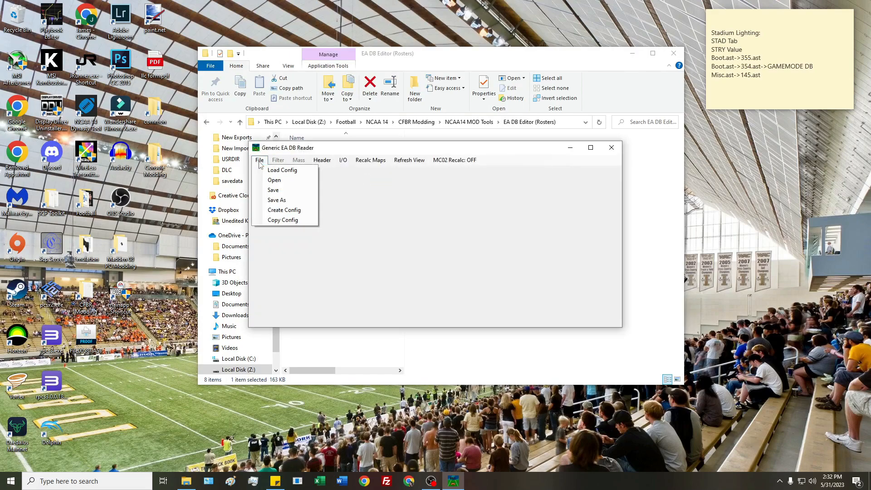
click(268, 171)
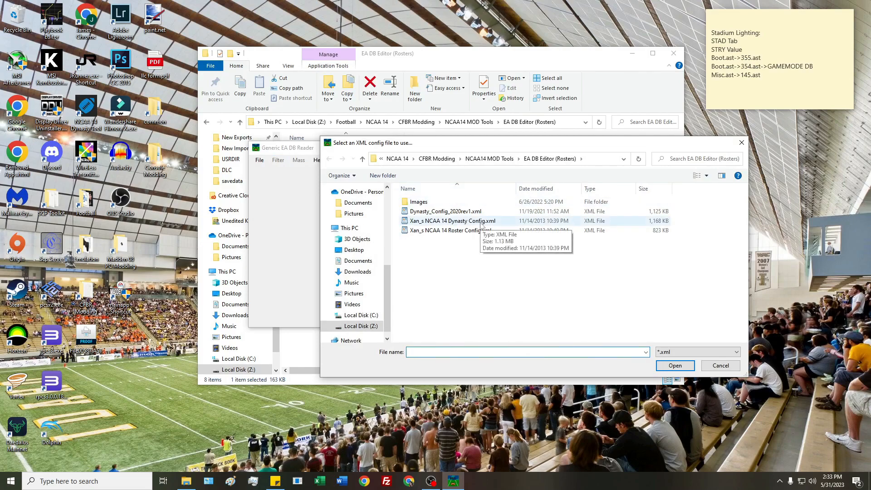
click(482, 224)
click(685, 363)
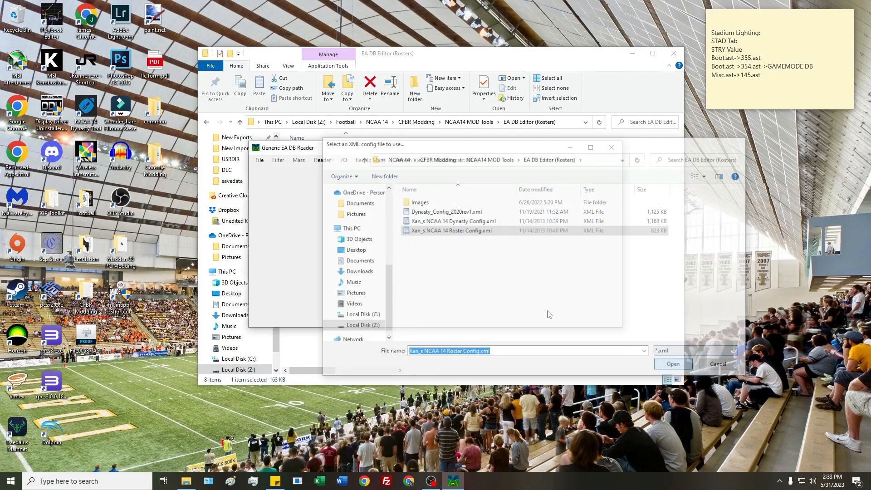
drag(367, 148, 365, 131)
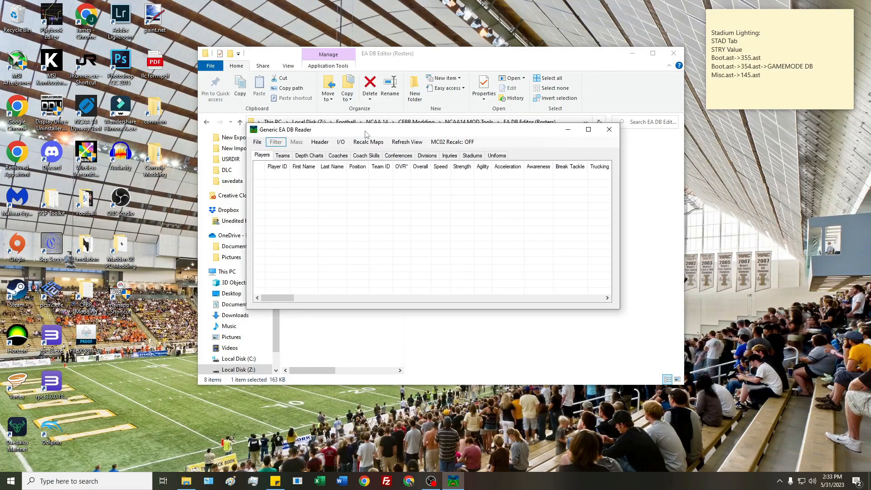
- Review the STAD Tab and STRY Value lines in the Stadium Lighting sticky note
drag(710, 40, 740, 42)
click(743, 41)
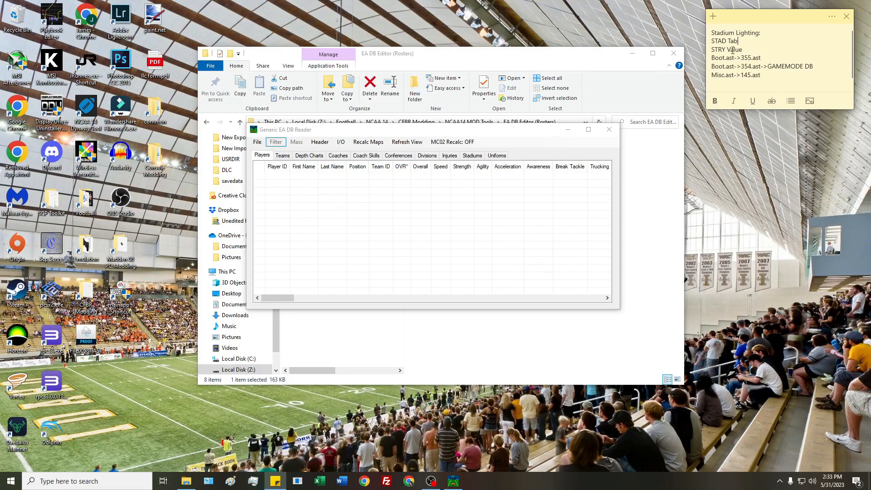
drag(710, 49, 726, 51)
click(793, 49)
- Start opening a roster file and browse to the BLUS31159-ROSTER-CFBRV20 folder in savedata
click(258, 143)
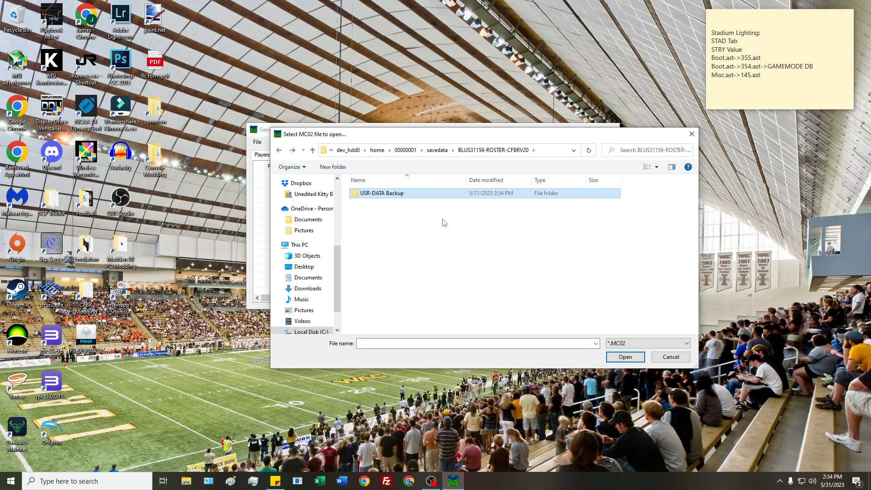
key(alt+Left)
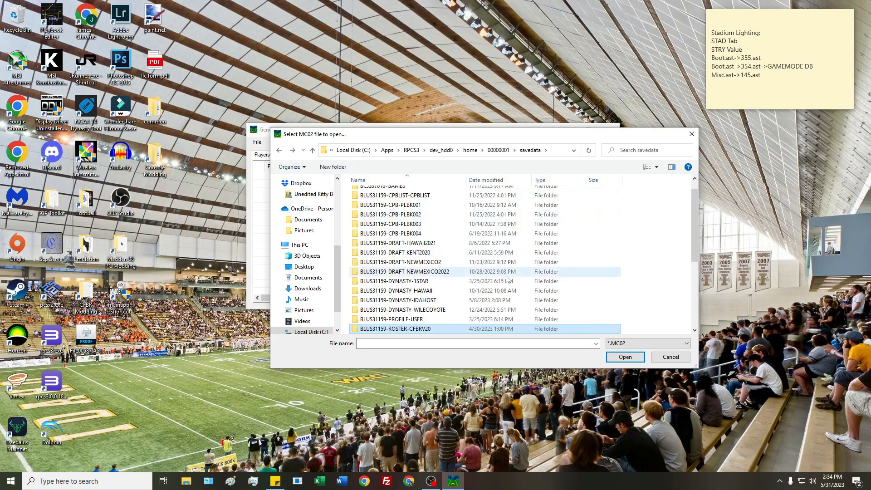
scroll(503, 277, down, 2)
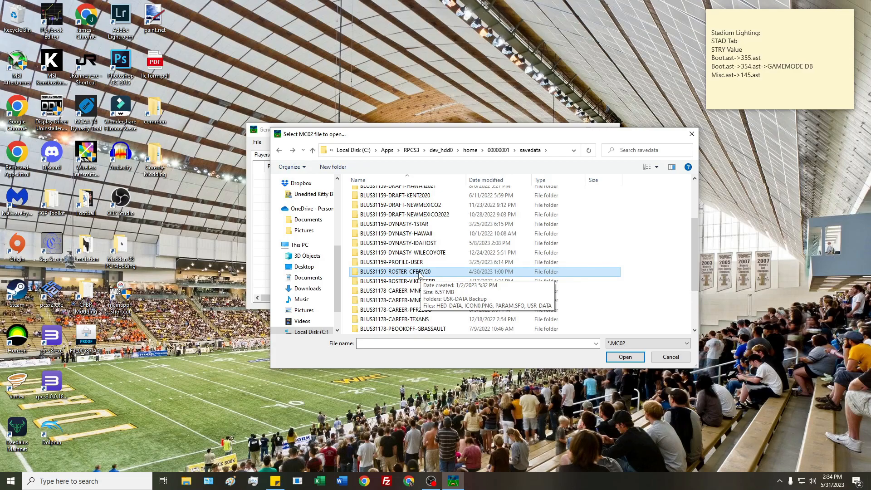
double_click(419, 272)
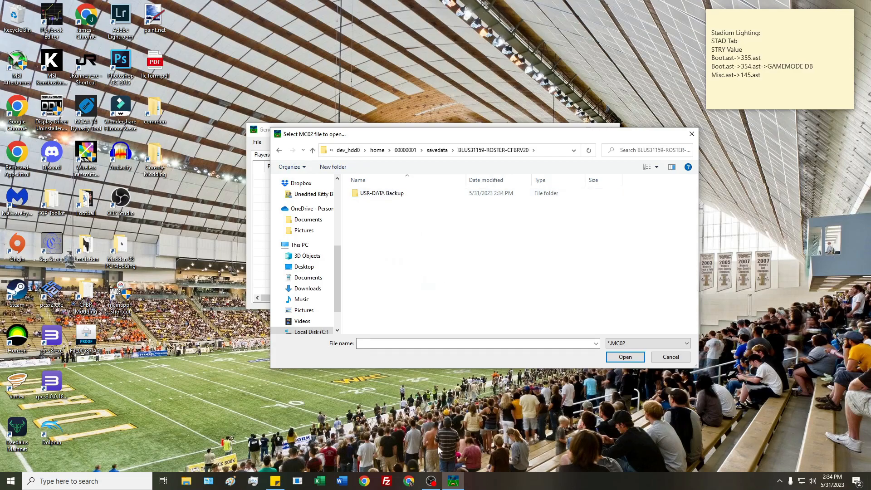
- In File Explorer, rename the USR-DATA file in savedata's BLUS31159-ROSTER-CFBRV20 folder as USR-DATA.MC02
click(185, 483)
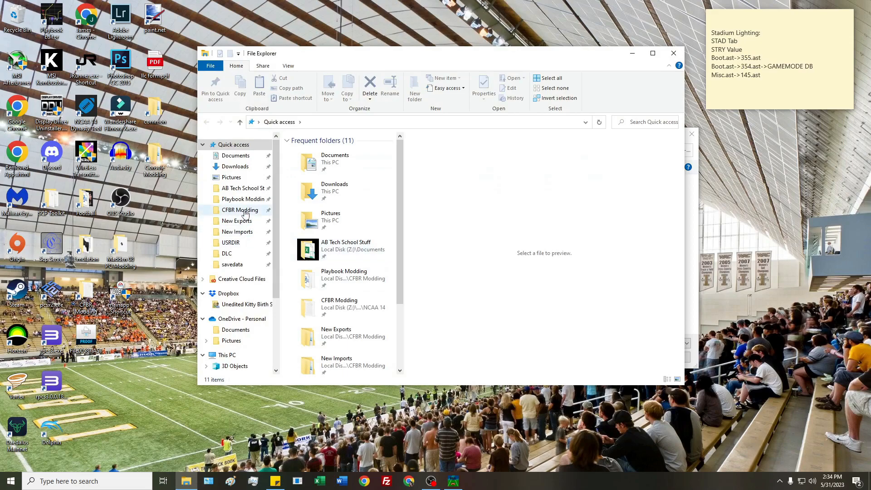
click(242, 265)
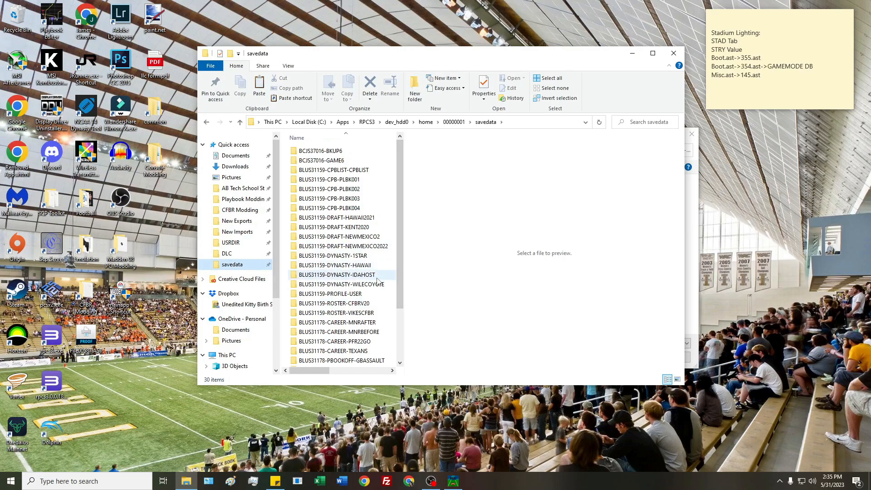
click(373, 307)
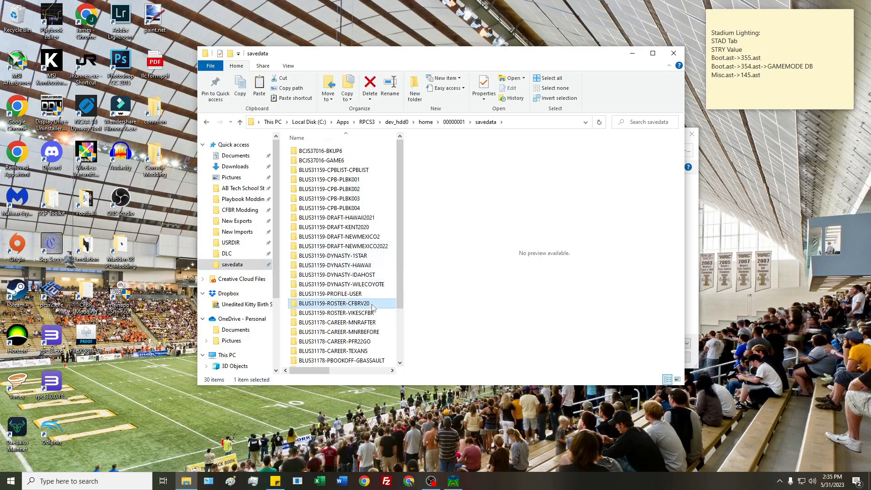
click(372, 304)
double_click(371, 304)
click(407, 311)
double_click(361, 304)
click(330, 191)
click(330, 189)
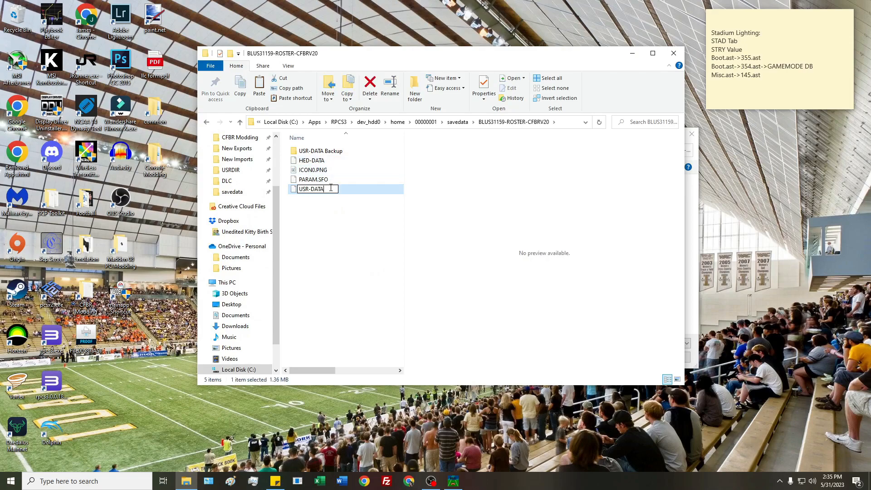
text(.MC9)
text(2)
key(Return)
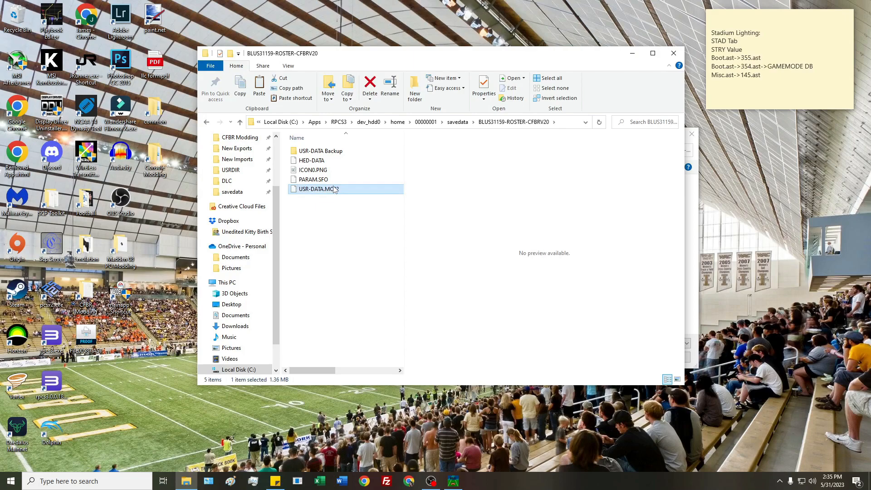
- Return to the DB editor's file selection and open USR-DATA.MC02
click(686, 226)
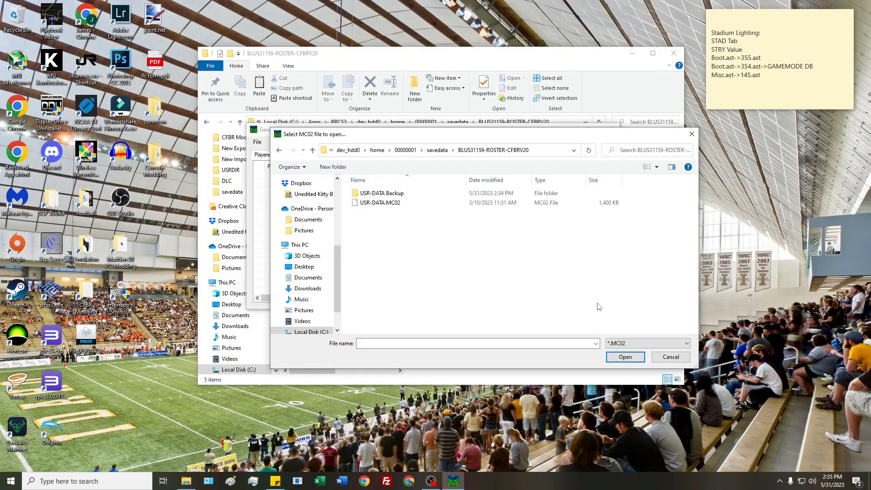
click(389, 203)
click(626, 357)
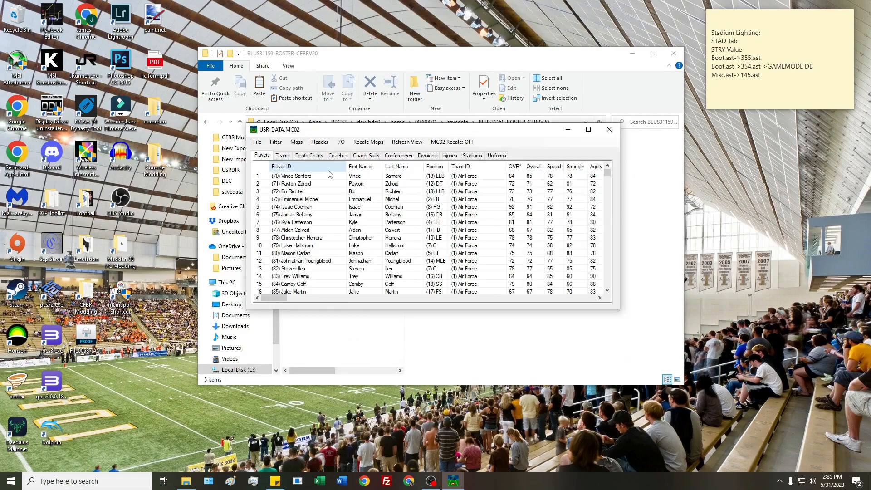
- Sort the roster's stadium table by stadium name and select the Arrowhead Stadium record
click(471, 155)
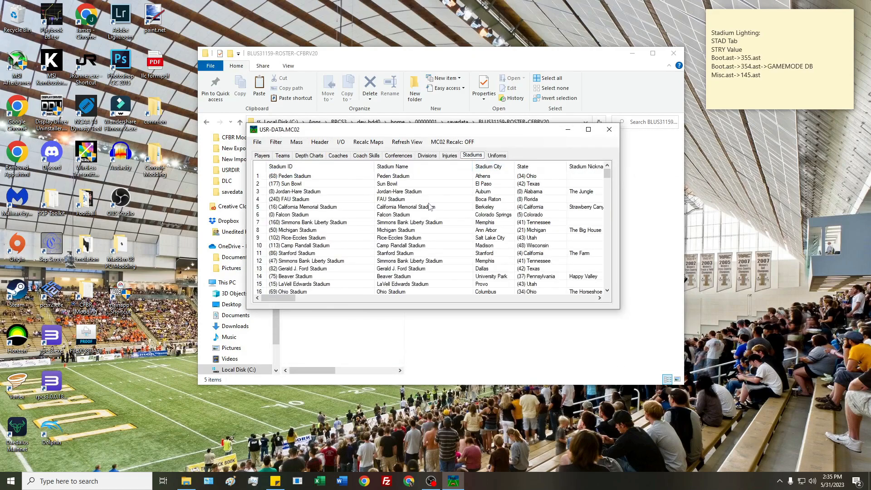
click(307, 168)
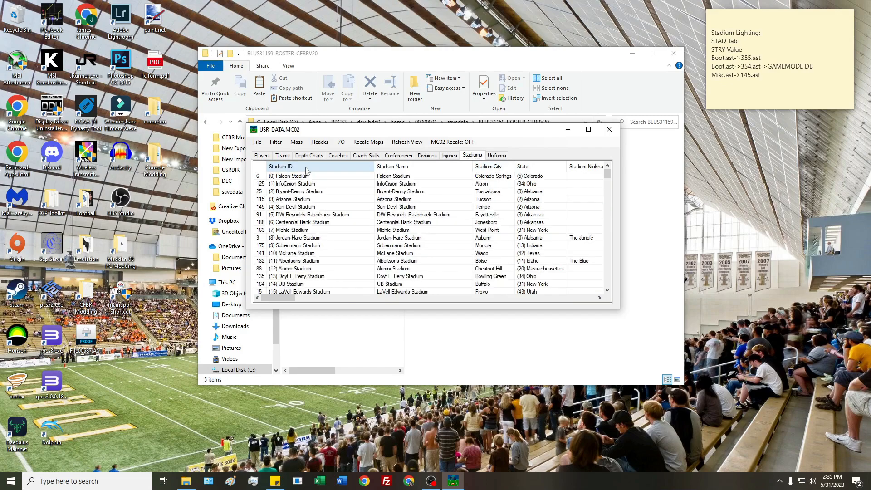
click(392, 167)
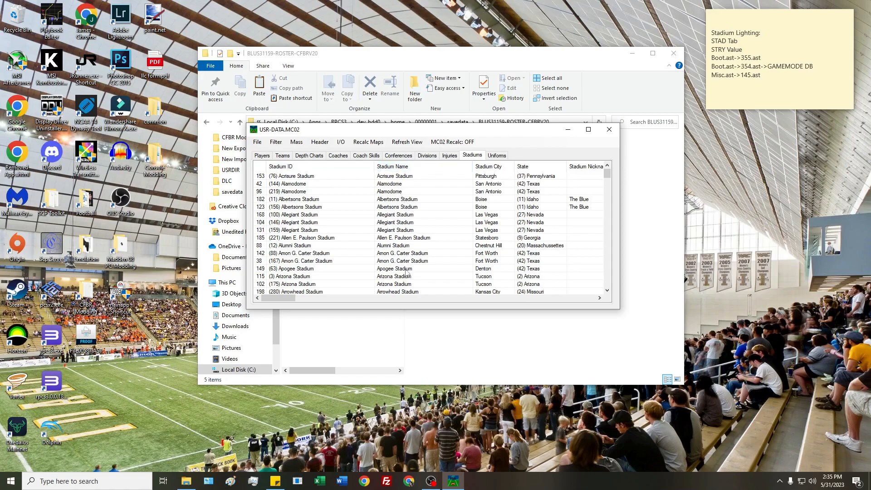
click(407, 292)
click(608, 291)
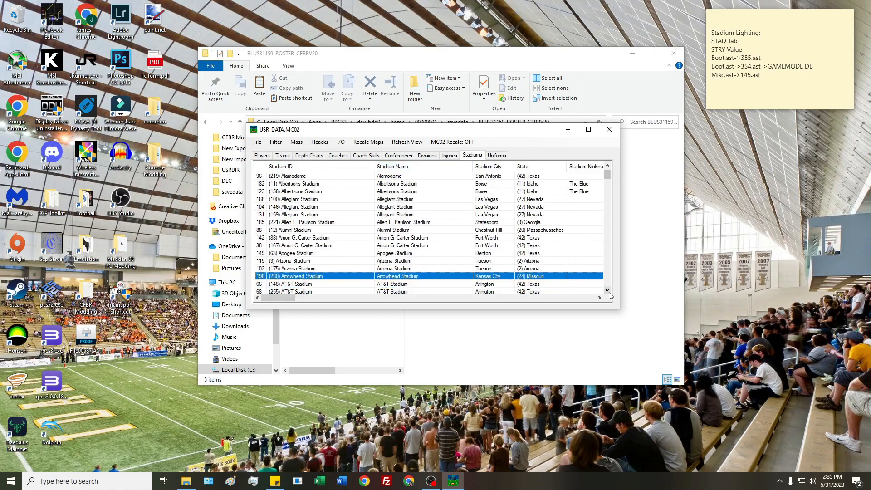
click(608, 291)
click(607, 291)
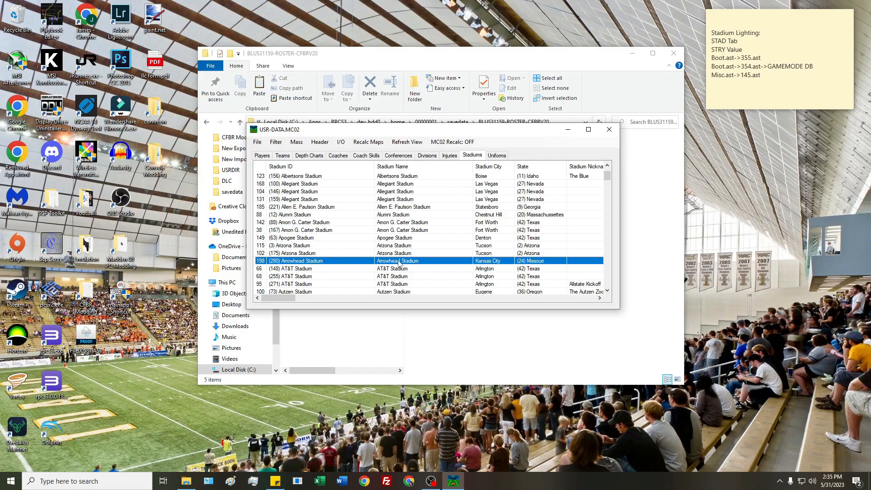
click(409, 247)
click(411, 261)
- Change the Arrowhead Stadium record's stadium name to Kibbie Dome and its city to Moscow
drag(290, 296, 291, 296)
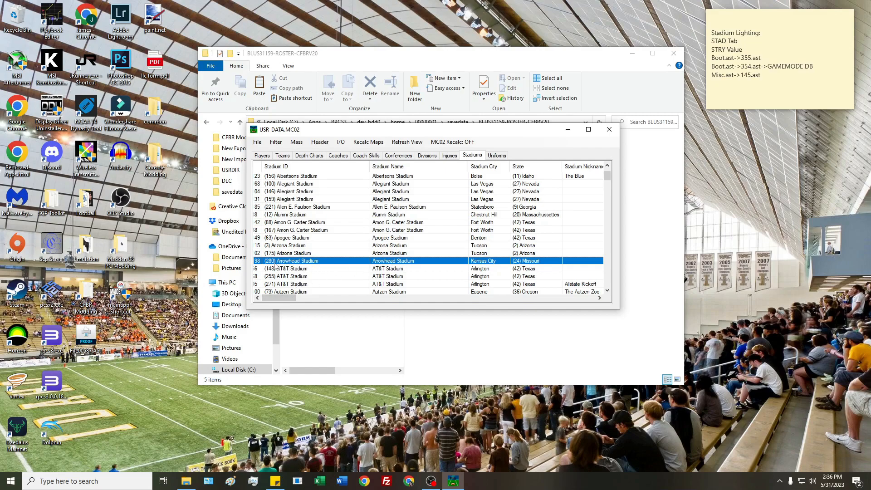
drag(277, 298, 261, 308)
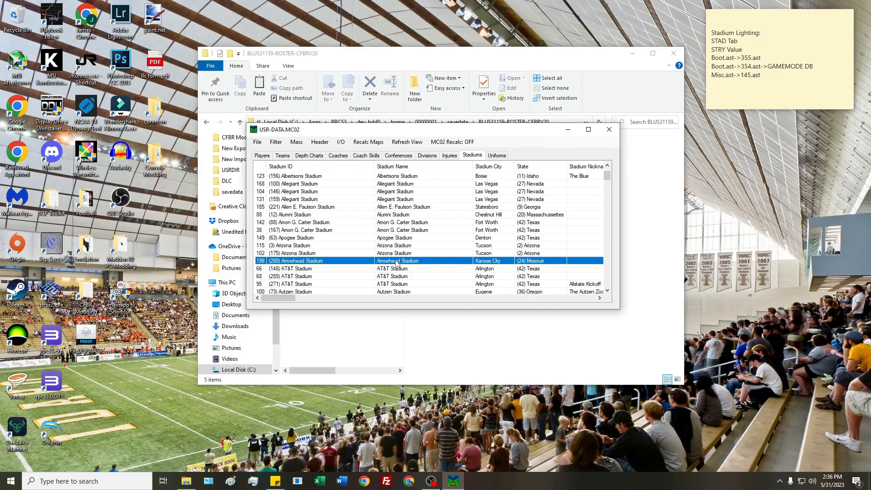
double_click(397, 260)
text(Kib)
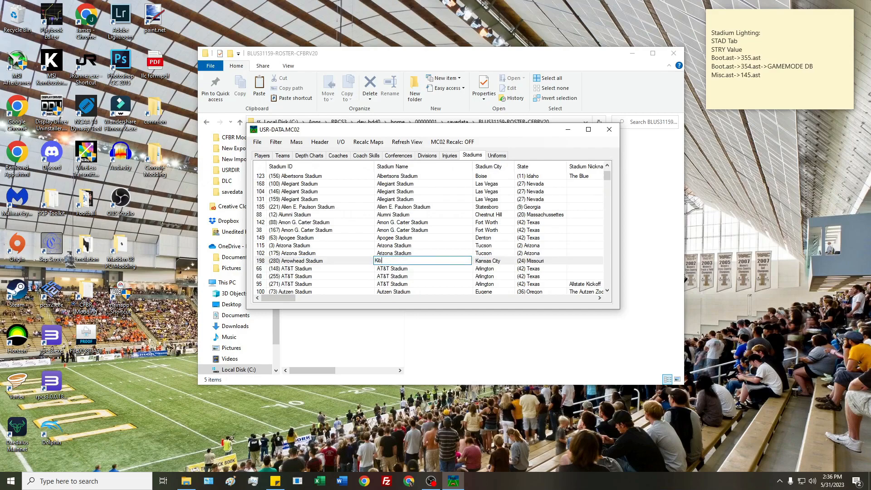
text(bie Dome)
key(Return)
double_click(502, 260)
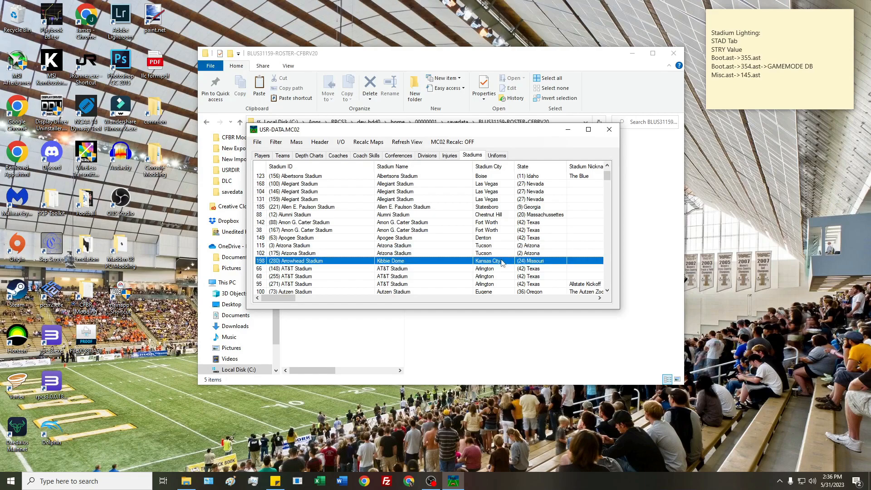
text(Moscow)
key(Return)
- Set the Kibbie Dome record's state to (11) Idaho
double_click(554, 263)
click(561, 261)
drag(562, 354, 566, 317)
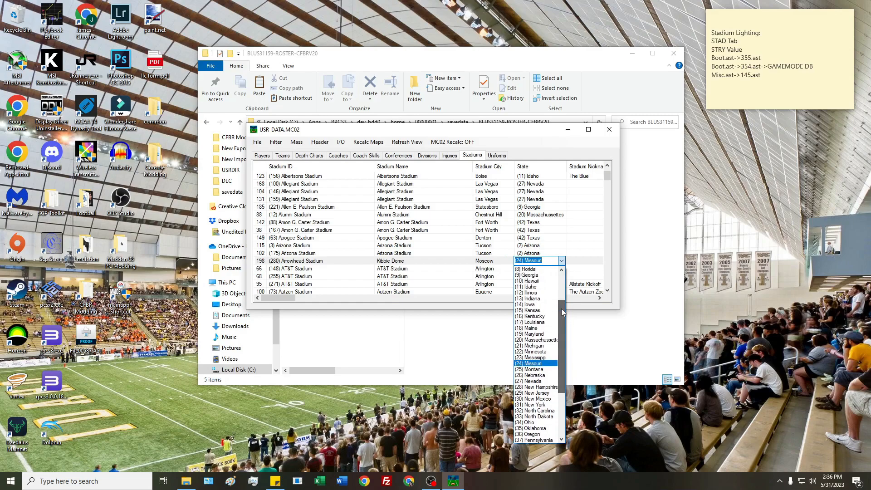
click(542, 287)
click(540, 263)
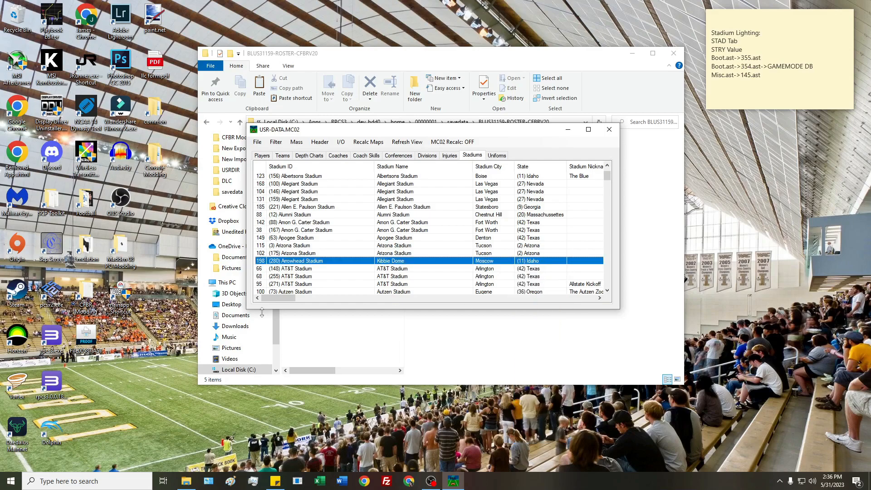
- Edit the Team Name entry of the Kibbie Dome record
drag(277, 300, 296, 300)
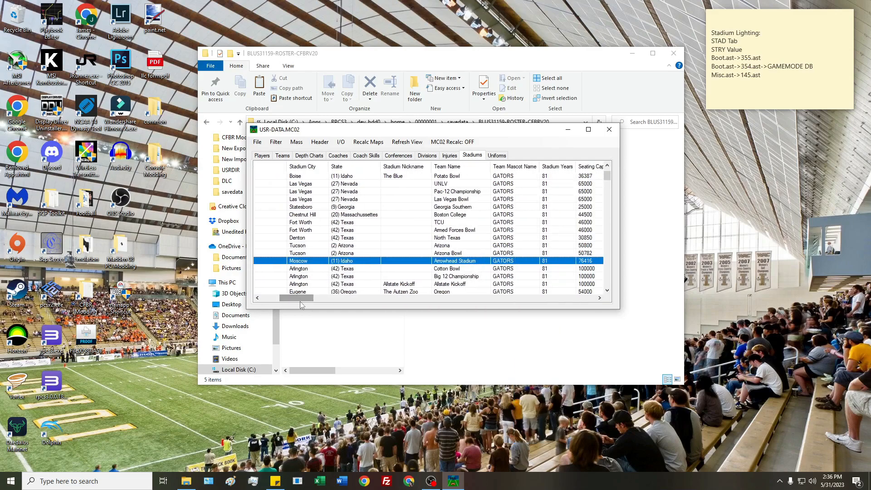
click(454, 262)
key(BackSpace)
key(Return)
click(453, 262)
- Examine the STRY column for the AT&T Stadium records and identify which stadiums the values belong to
drag(298, 299, 563, 302)
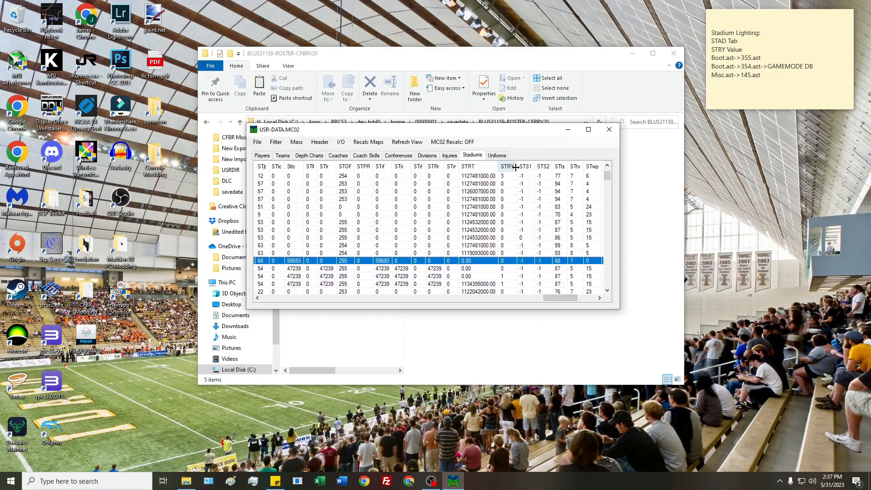
click(510, 278)
drag(561, 299, 271, 307)
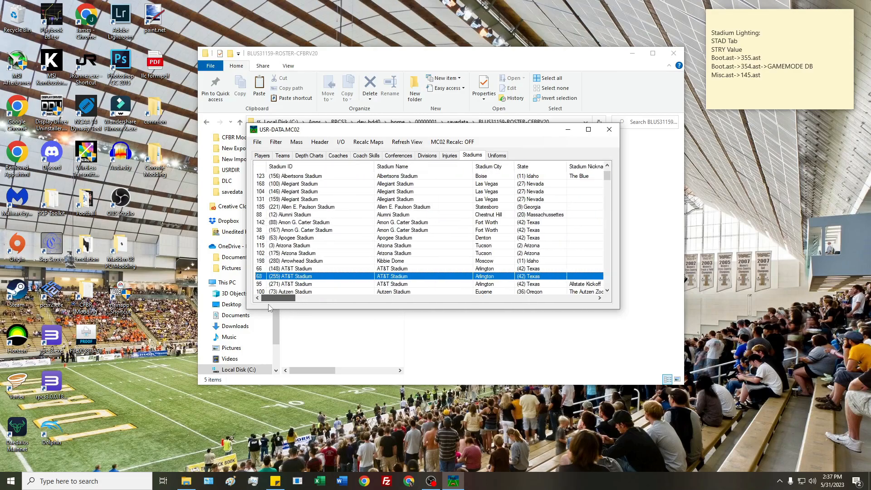
click(392, 284)
click(389, 275)
drag(280, 302, 566, 286)
- Set the STRY value of the Kibbie Dome record to 1
click(316, 262)
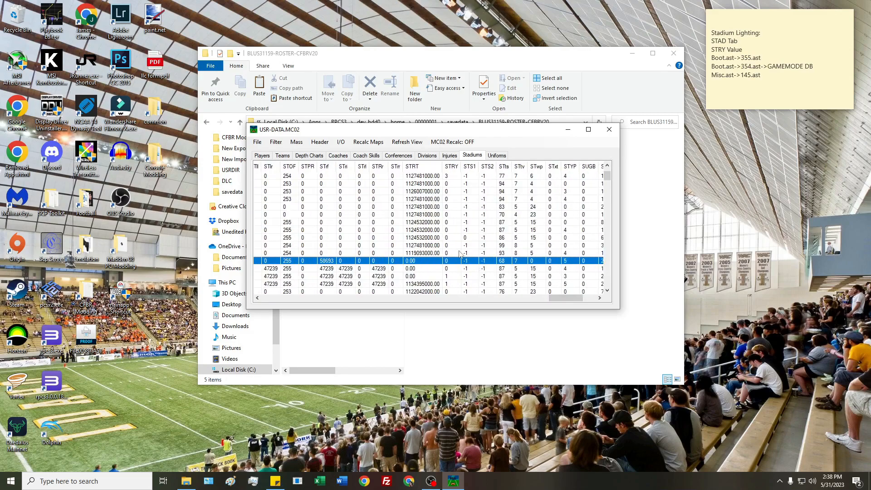
double_click(449, 261)
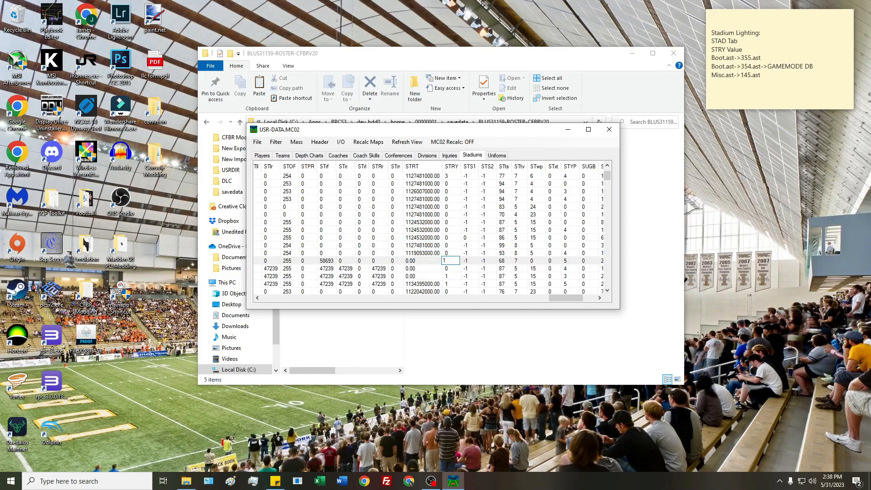
text(1)
key(Return)
drag(566, 297, 536, 298)
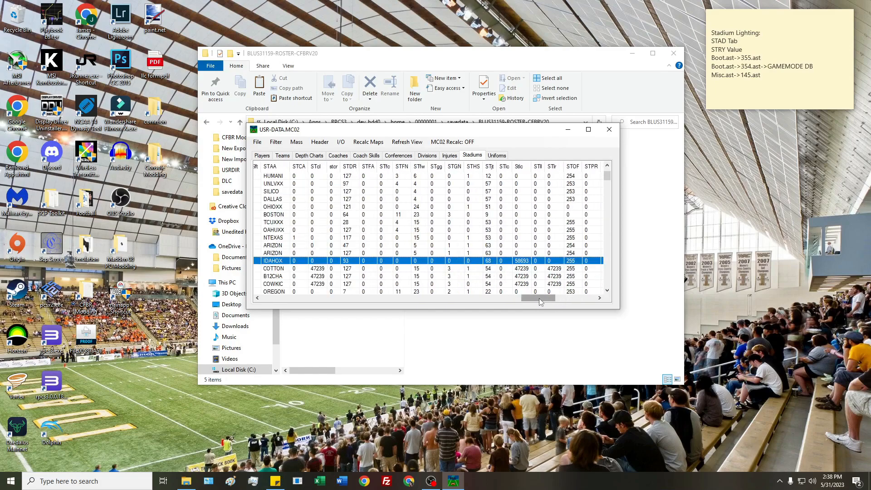
- Save the edited USR-DATA.MC02 roster file and close the roster editor
click(257, 142)
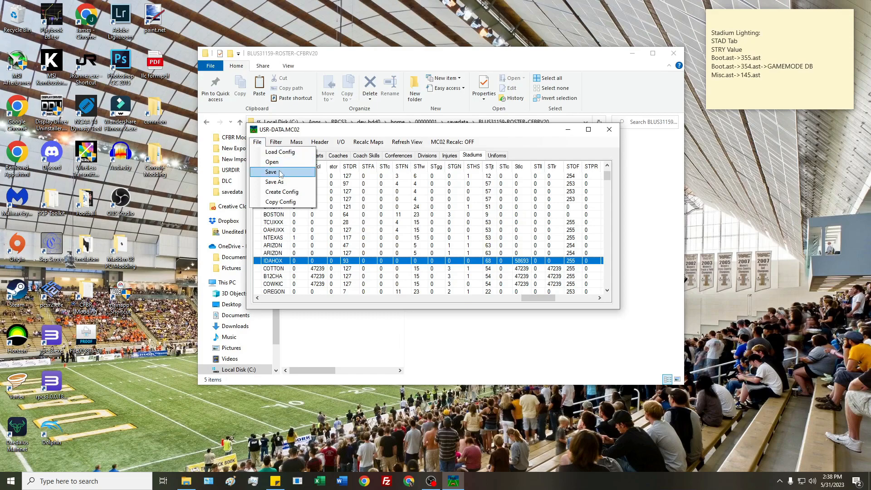
click(256, 142)
click(257, 141)
click(267, 173)
click(439, 266)
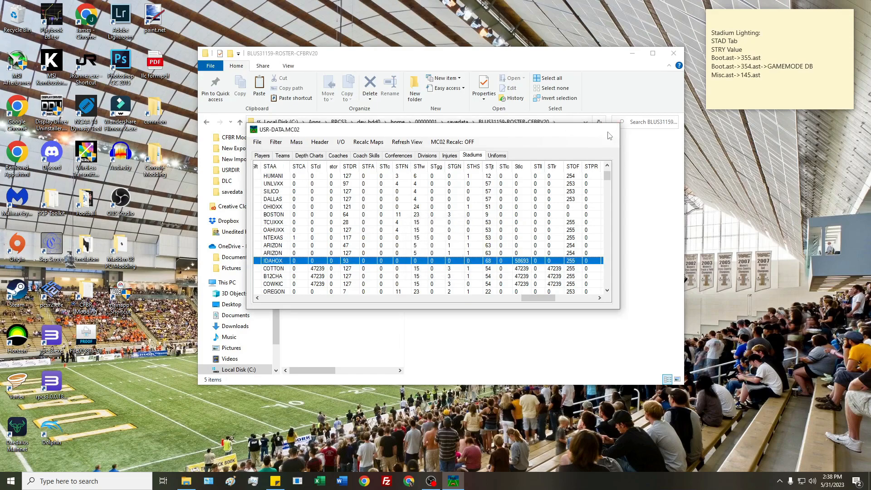
click(609, 129)
- Rename USR-DATA.MC02 to USR-DATA by removing its extension and accept the extension change
click(340, 188)
click(347, 189)
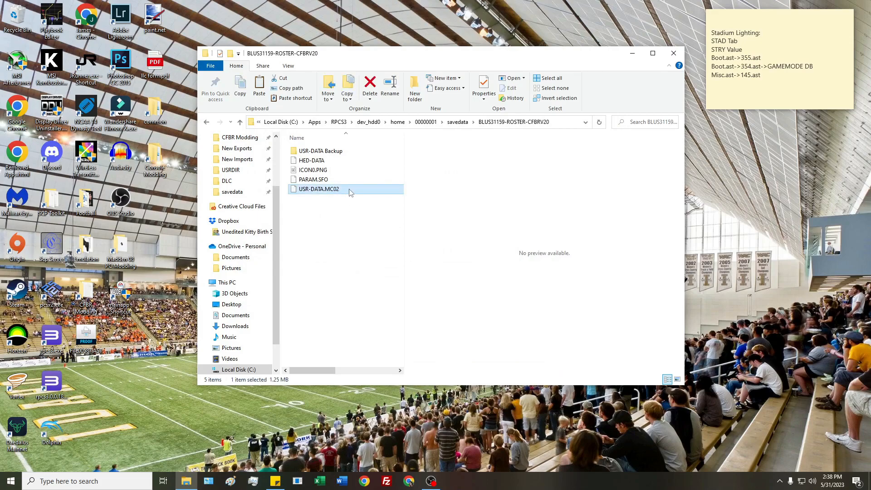
key(BackSpace)
key(BackSpace)
key(BackSpace)
key(BackSpace)
key(Return)
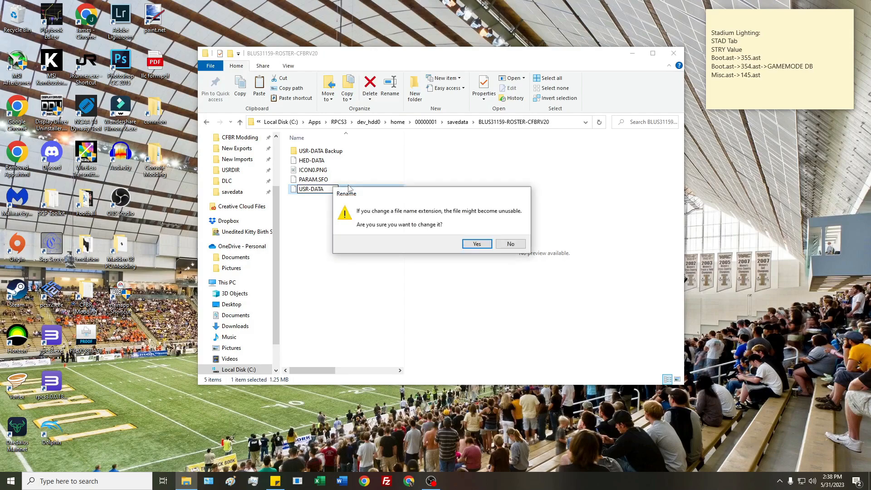
click(477, 245)
click(373, 240)
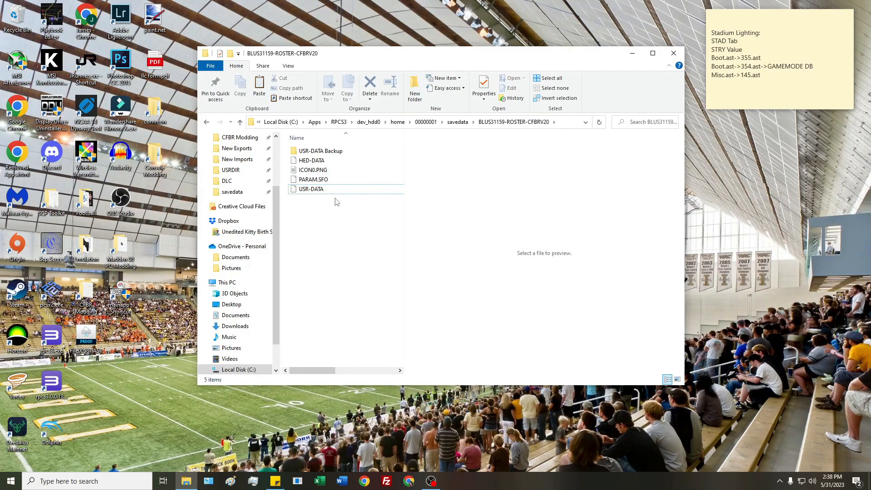
- Switch to the NCAA 2014 AST Editor and load qkl_boot.ast
click(297, 481)
click(159, 91)
click(186, 101)
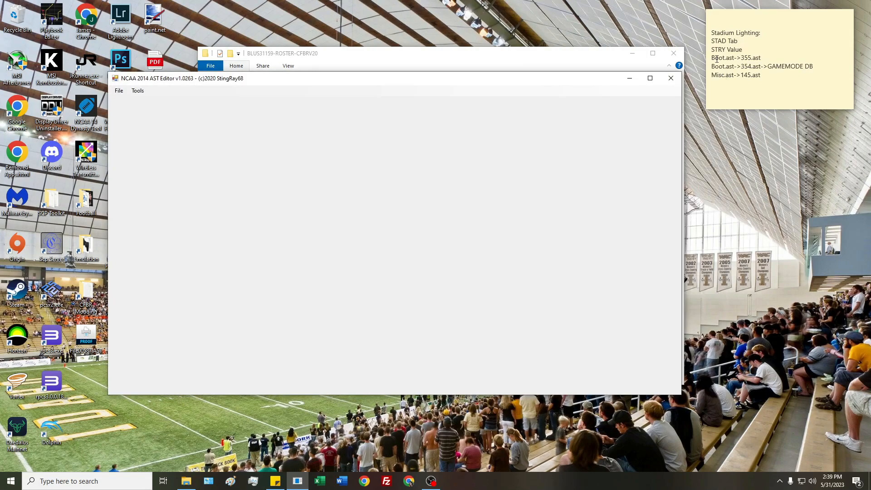
click(119, 91)
click(132, 99)
click(217, 218)
click(469, 314)
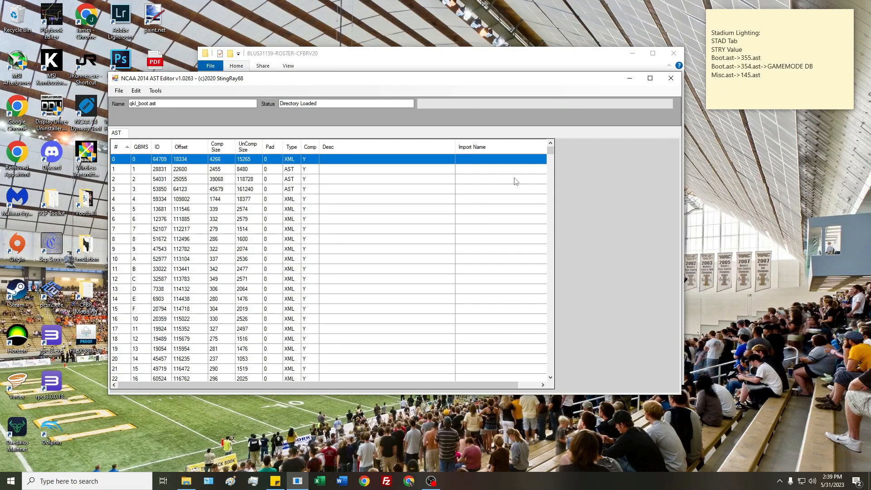
- Extract entries 354 and 355 of qkl_boot.ast to the desktop
click(551, 378)
click(551, 379)
click(551, 379)
click(551, 378)
click(551, 378)
click(551, 378)
click(551, 378)
click(551, 378)
click(551, 378)
click(551, 378)
click(551, 378)
click(551, 378)
click(551, 378)
drag(552, 154, 549, 245)
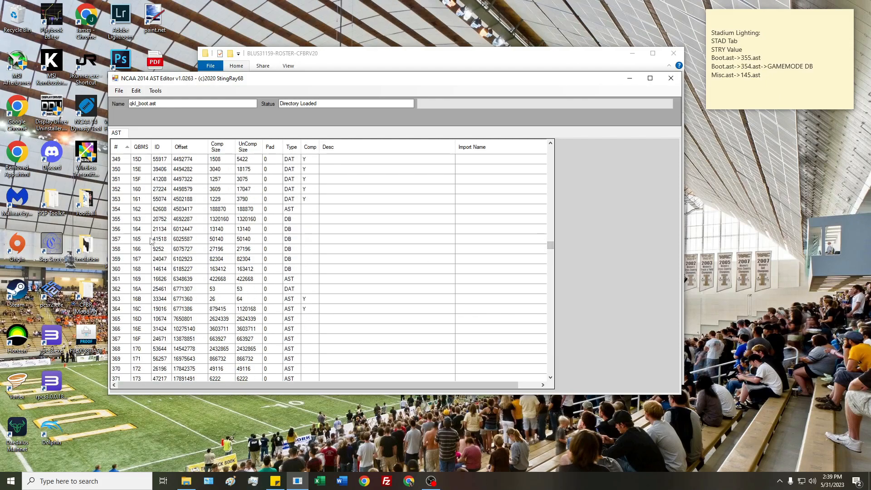
click(121, 221)
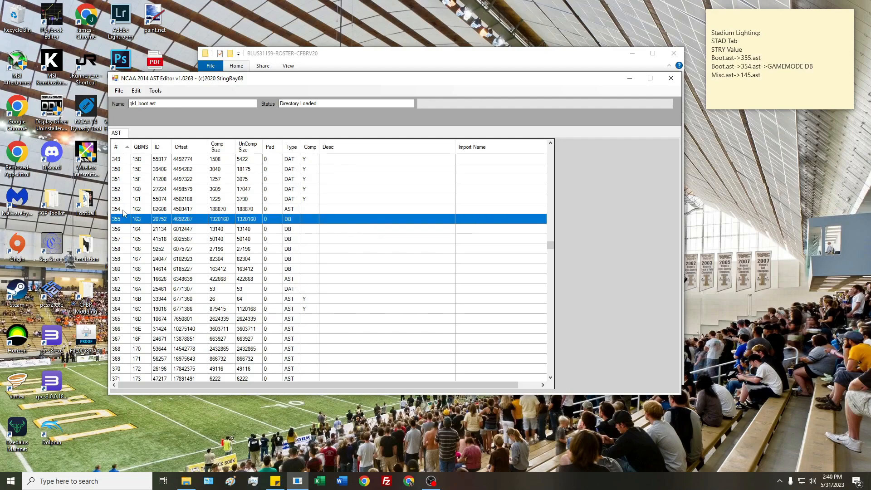
shift+click(122, 210)
right_click(123, 209)
click(134, 216)
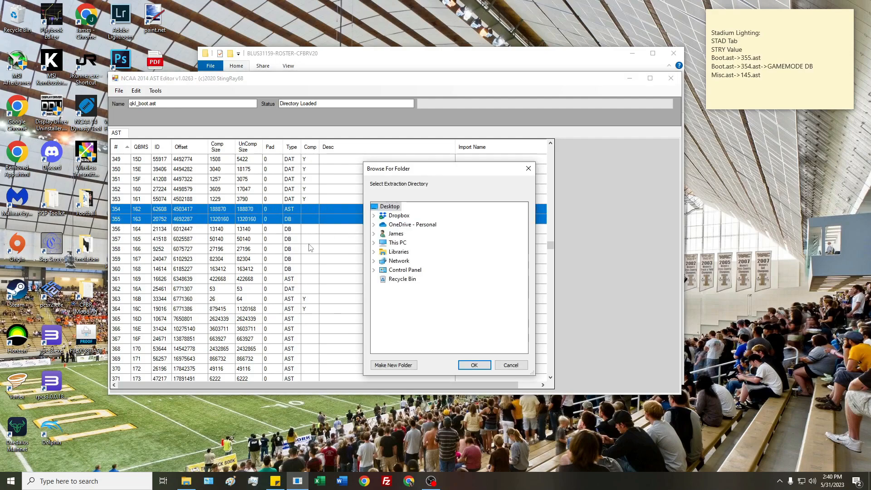
click(475, 366)
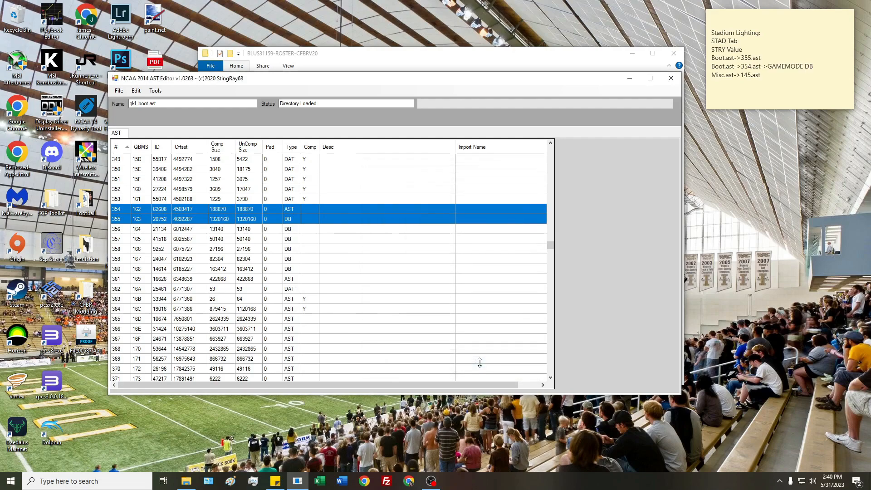
drag(383, 82, 413, 74)
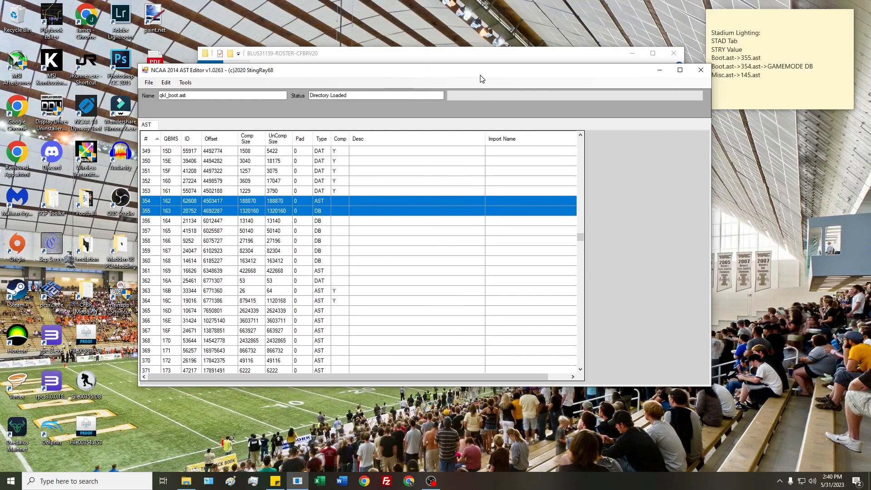
- Load qkl_misc.ast from the game's USRDIR folder
click(149, 82)
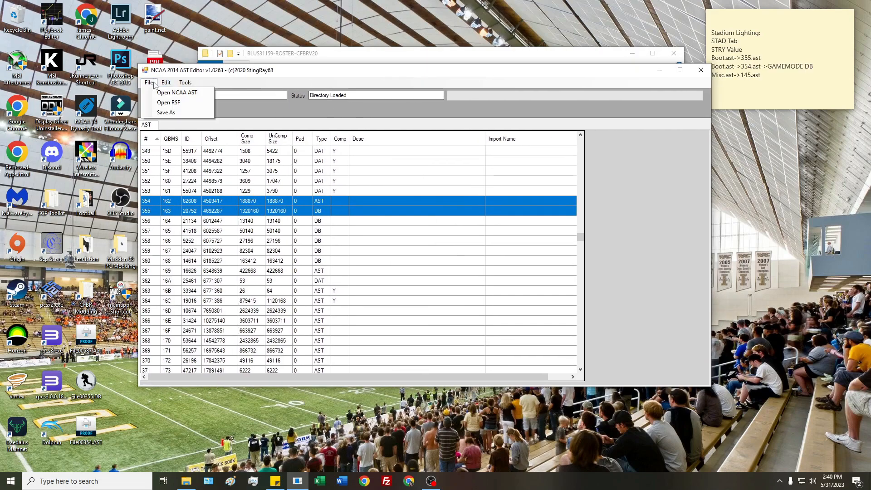
click(159, 90)
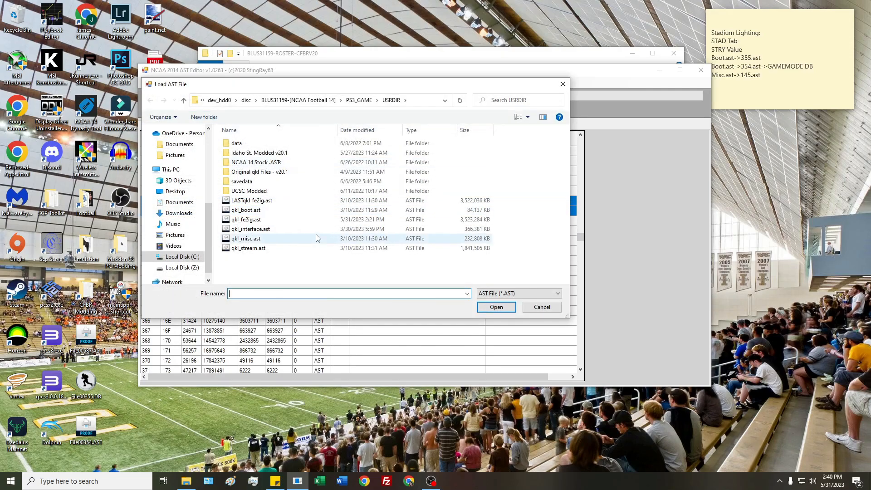
click(279, 238)
click(496, 306)
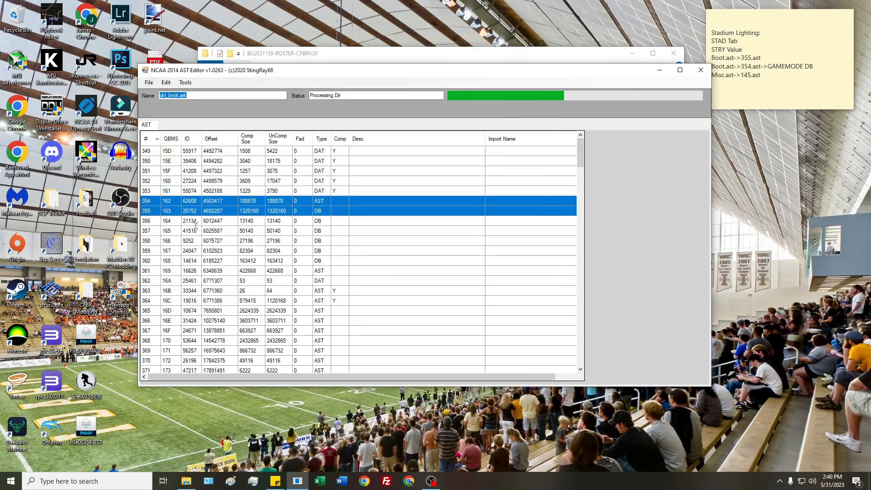
- Extract entry 145, a DB file, from qkl_misc.ast to the desktop
drag(580, 145, 580, 163)
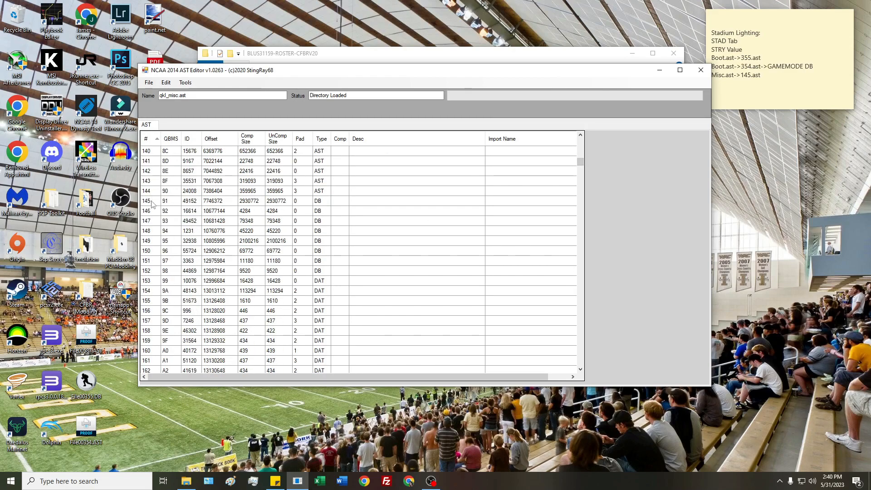
click(151, 201)
click(150, 83)
click(184, 83)
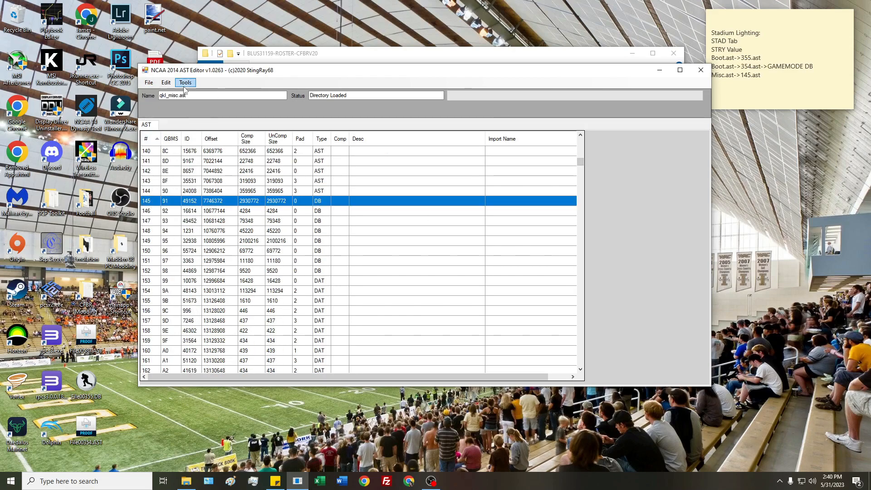
right_click(152, 201)
click(179, 204)
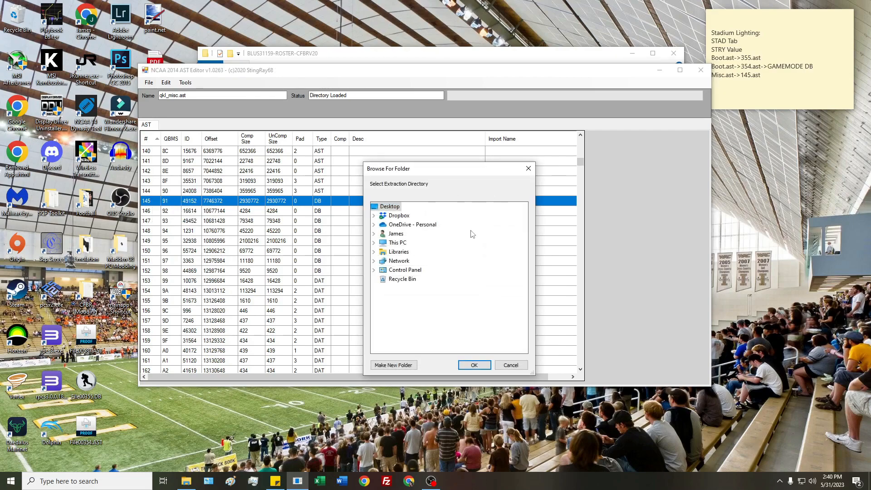
click(467, 365)
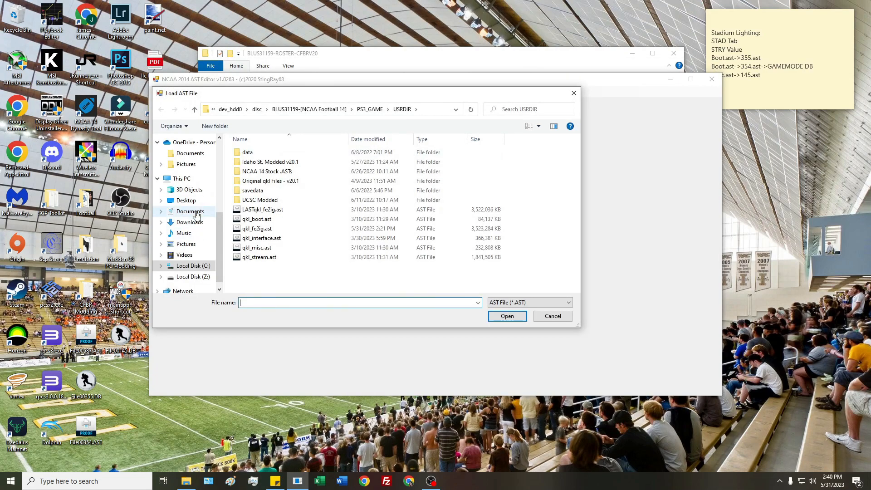
- Load File00354.AST from the desktop and extract its GAMEMODE database to the desktop
click(194, 200)
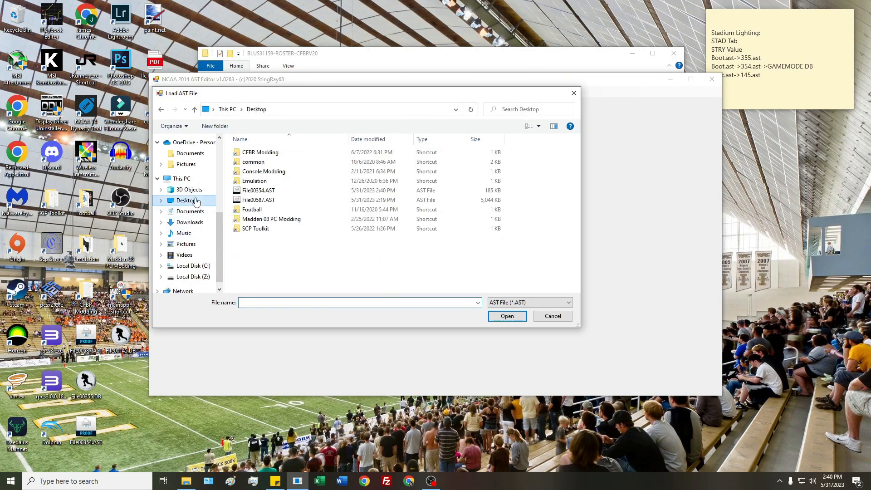
click(288, 191)
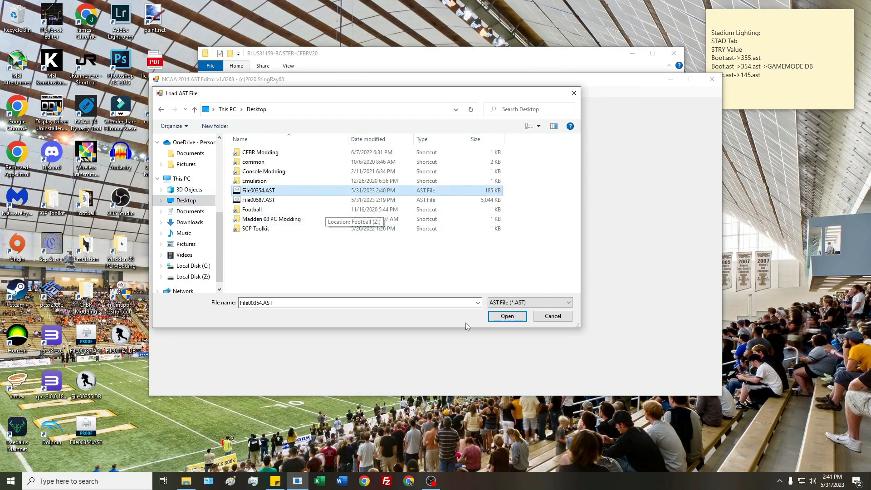
click(507, 316)
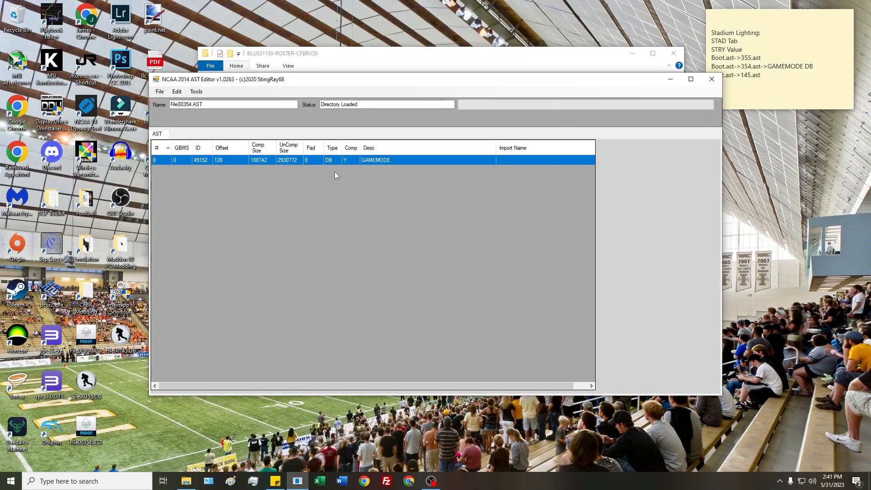
right_click(352, 164)
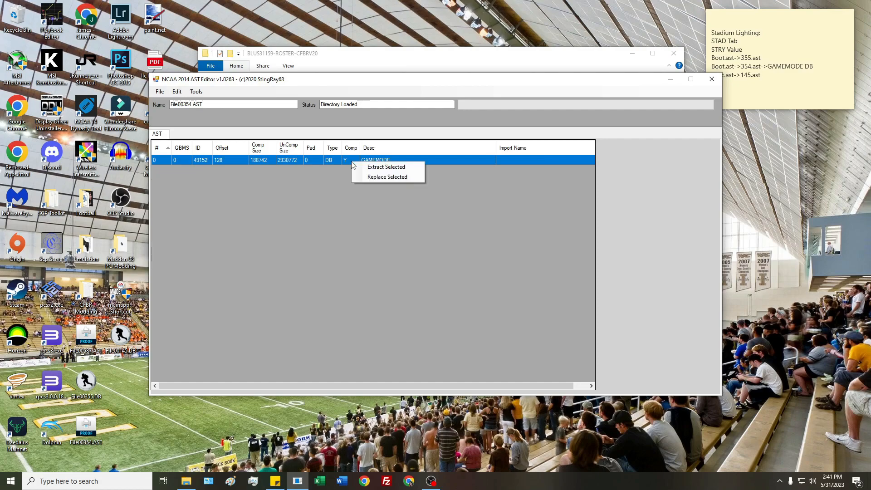
click(391, 170)
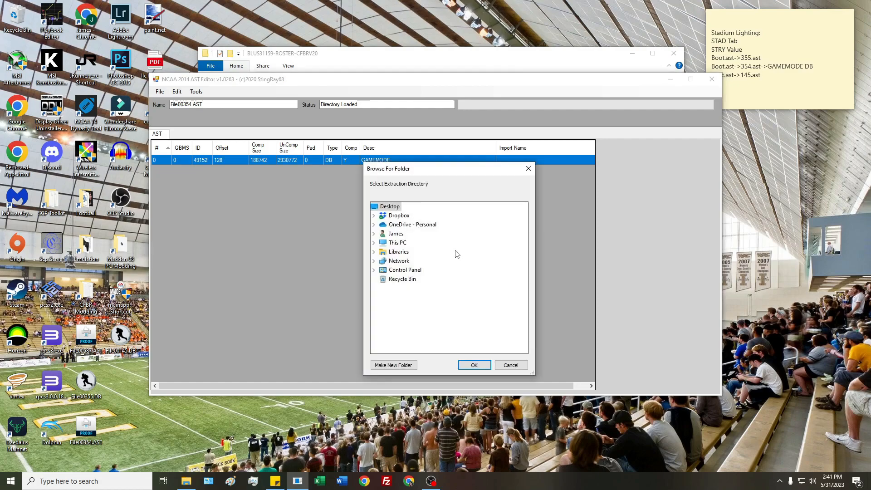
click(472, 365)
- Launch Madden Xtreme DB Editor from the MXDBE folder within CFBR Modding's NCAA14 MOD Tools
key(super+d)
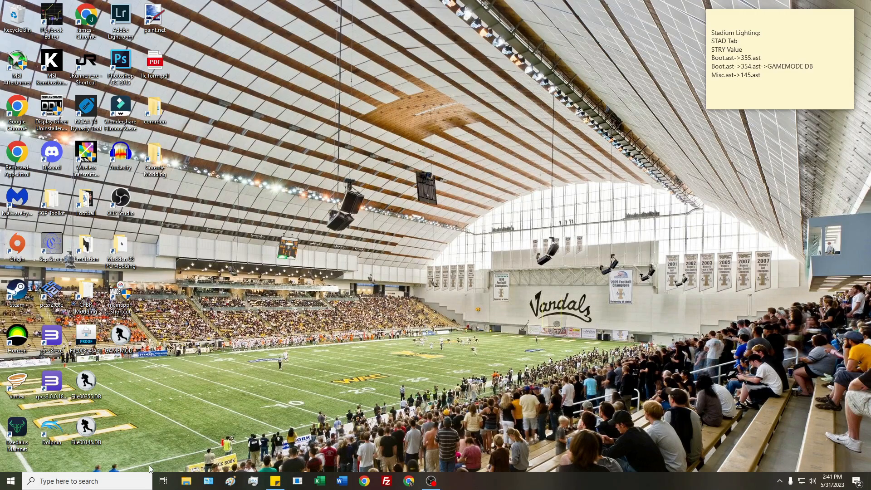
click(185, 483)
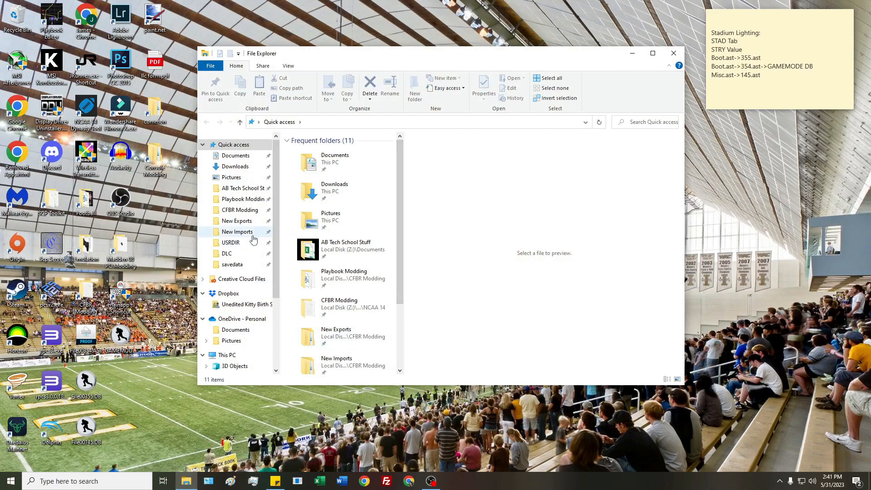
click(250, 211)
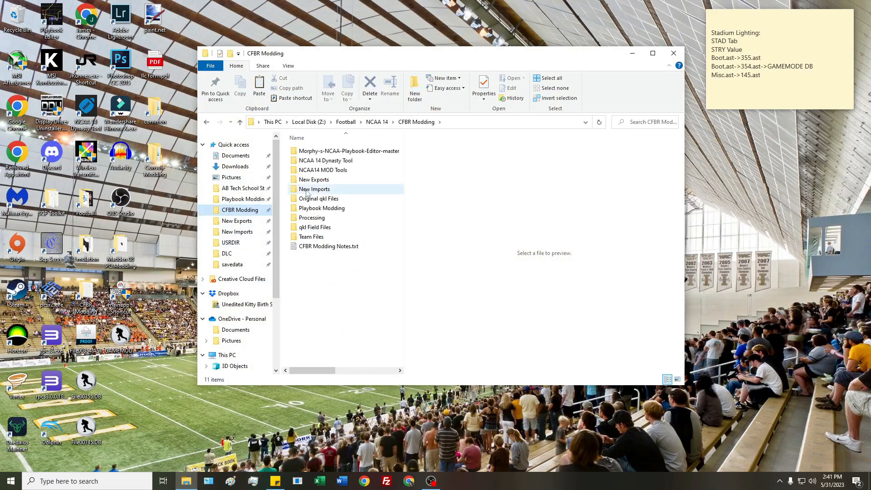
double_click(339, 170)
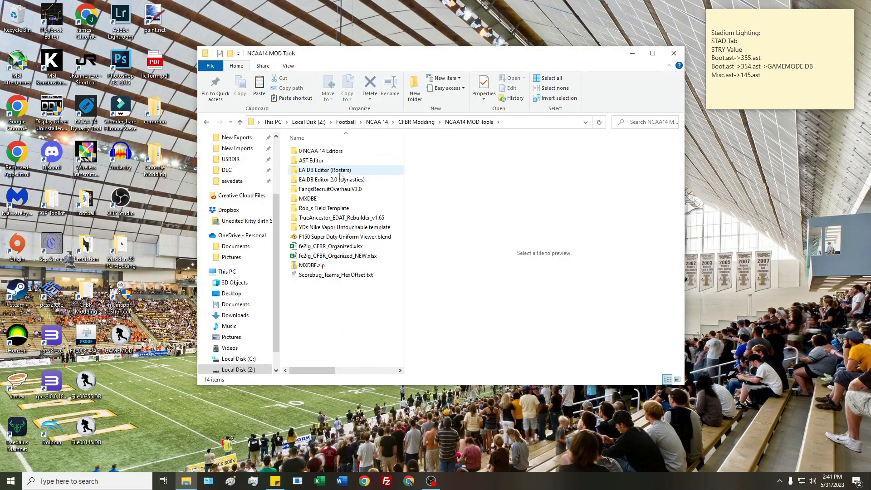
double_click(331, 198)
click(342, 161)
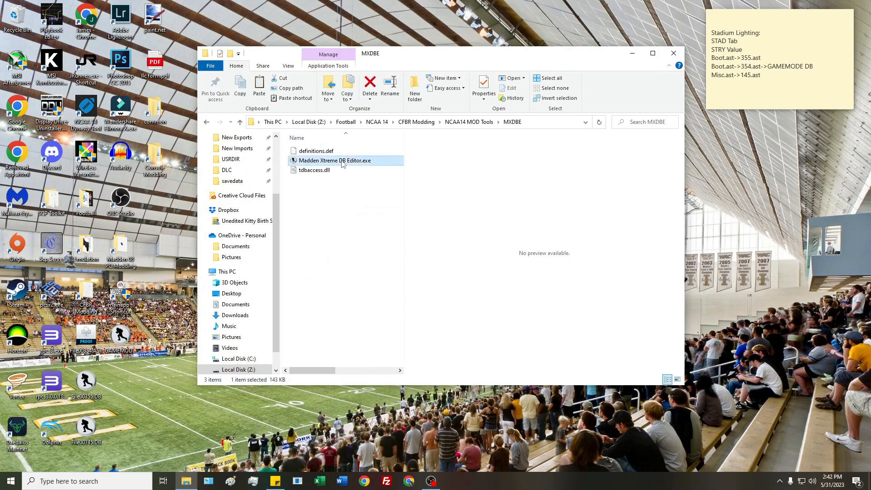
double_click(337, 165)
- Open the extracted File00355.DB database from the desktop
click(235, 115)
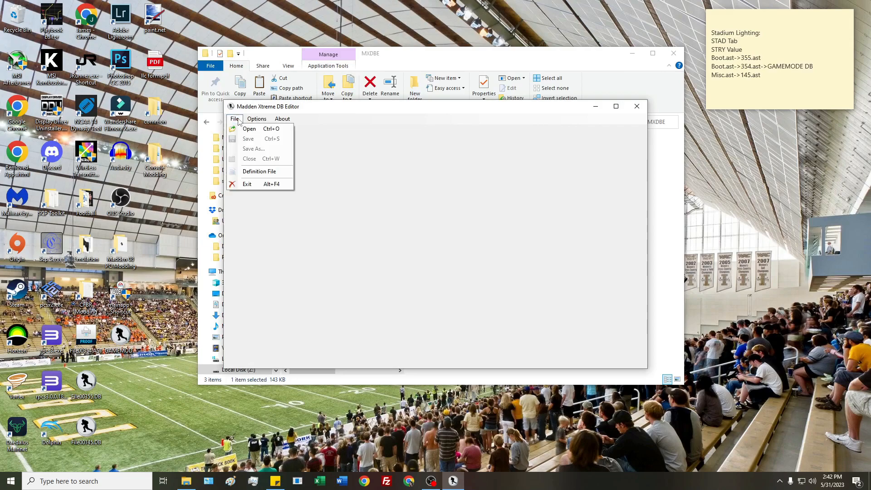
click(246, 126)
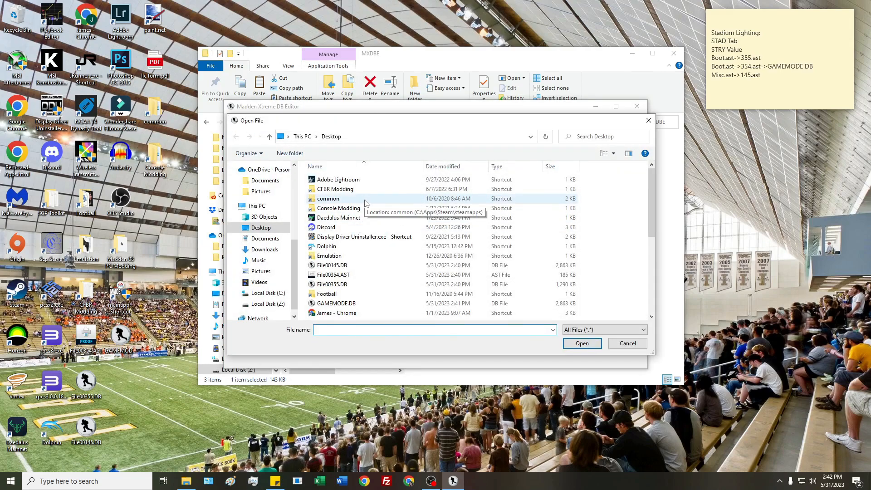
click(358, 285)
click(583, 344)
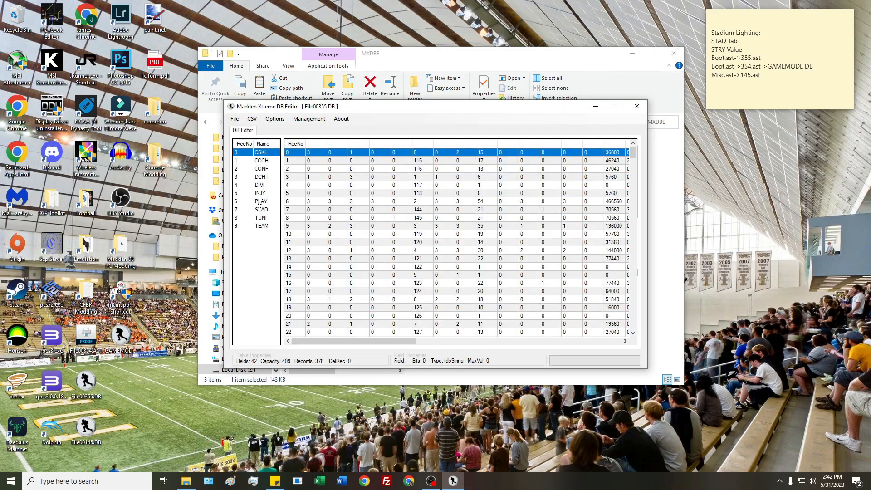
- View the STAD table sorted by stadium name (SNAM), then close File00355.DB
click(262, 209)
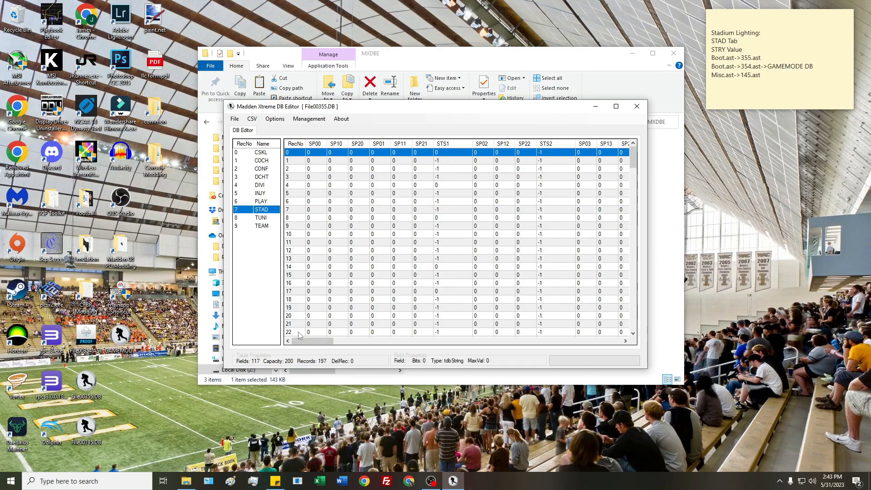
drag(326, 344, 468, 346)
click(463, 144)
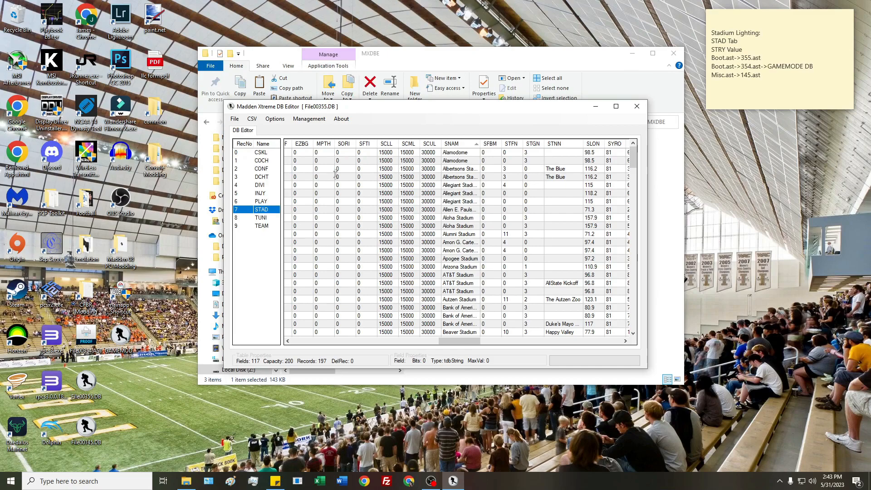
click(234, 119)
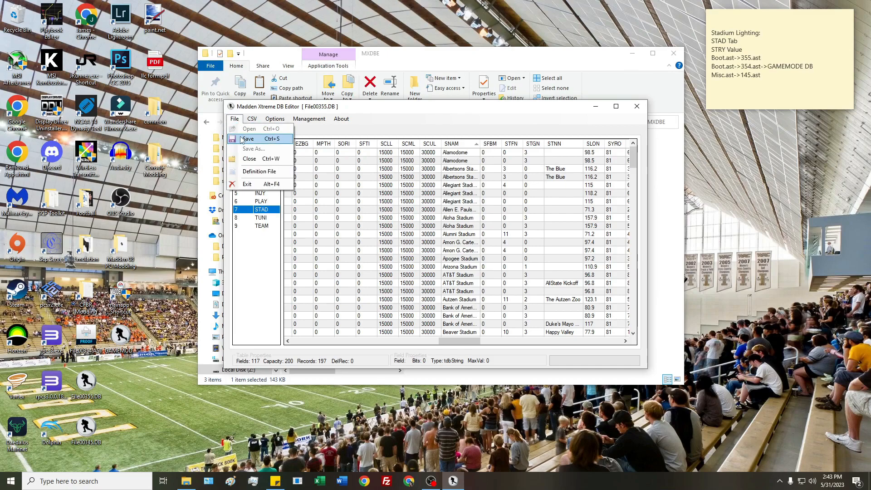
click(248, 159)
- Open the extracted GAMEMODE.DB database from the desktop
click(234, 119)
click(243, 129)
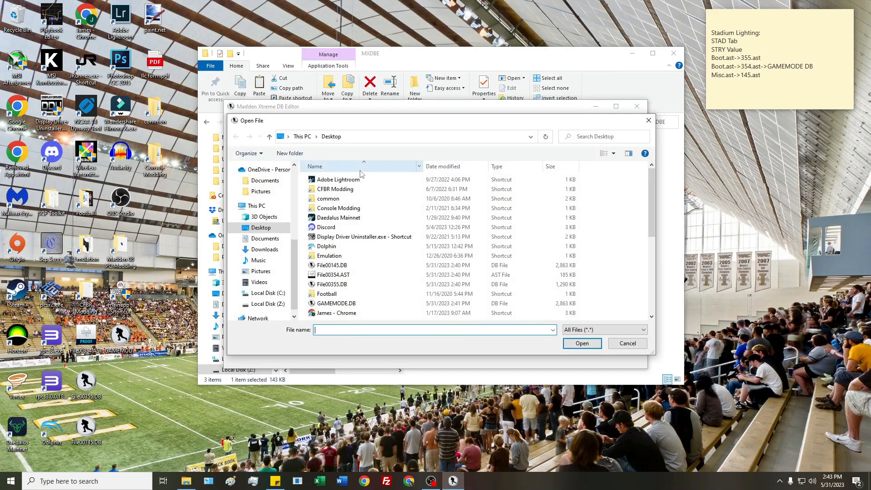
scroll(380, 291, down, 2)
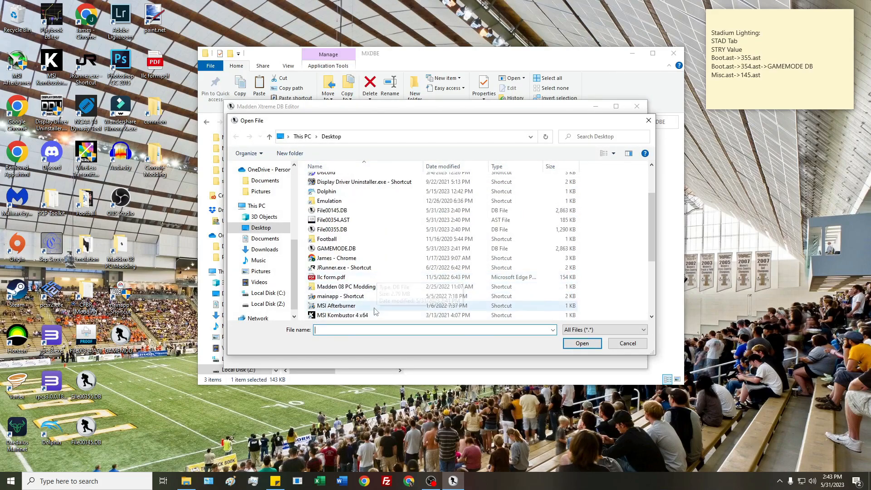
click(403, 249)
click(576, 343)
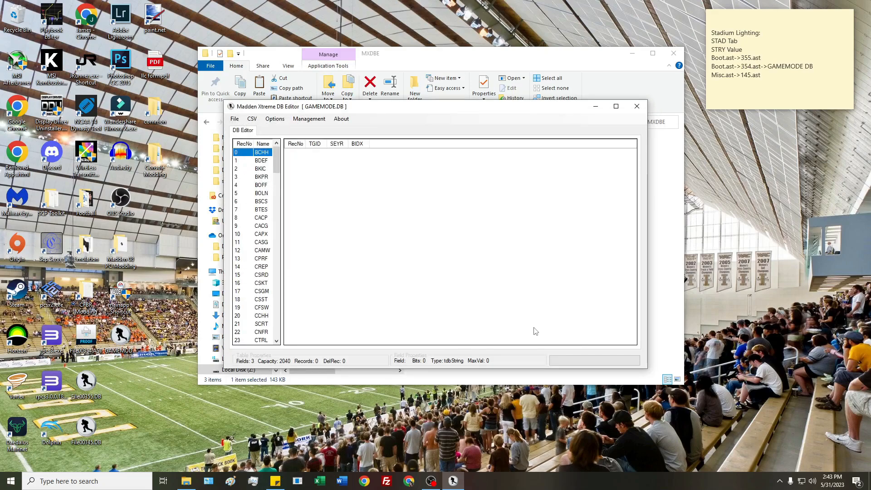
- Sort the GAMEMODE table list by name and open the STAD table
drag(276, 159, 285, 256)
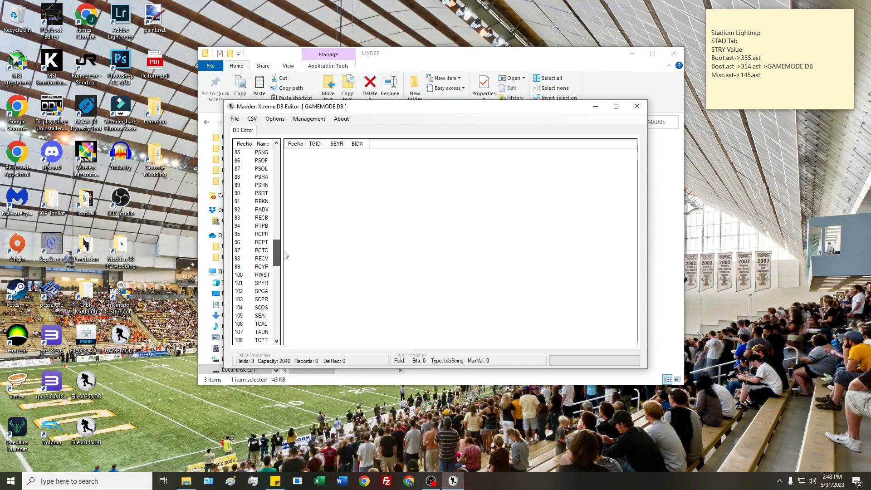
click(263, 143)
drag(276, 263, 280, 303)
click(267, 318)
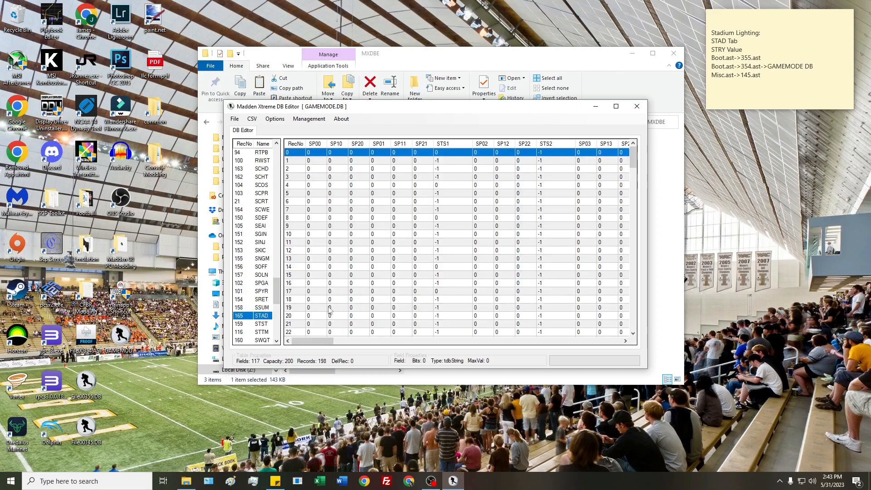
- Sort the STAD records by SNAM, widen that column to fit the full names, and select the Arrowhead Stadium record
drag(324, 341, 467, 341)
click(489, 143)
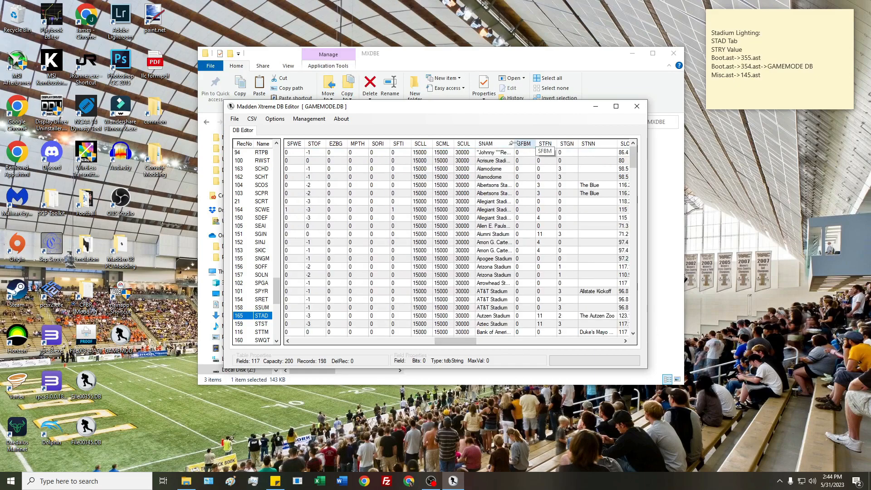
double_click(514, 143)
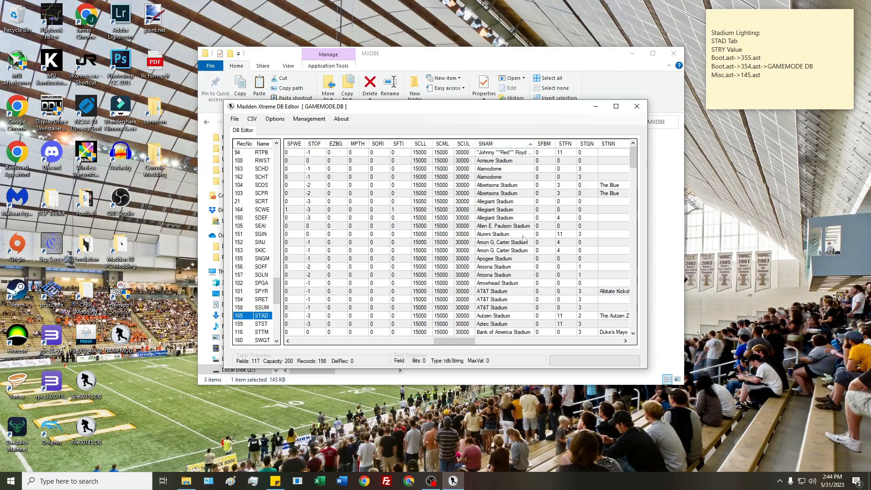
click(507, 283)
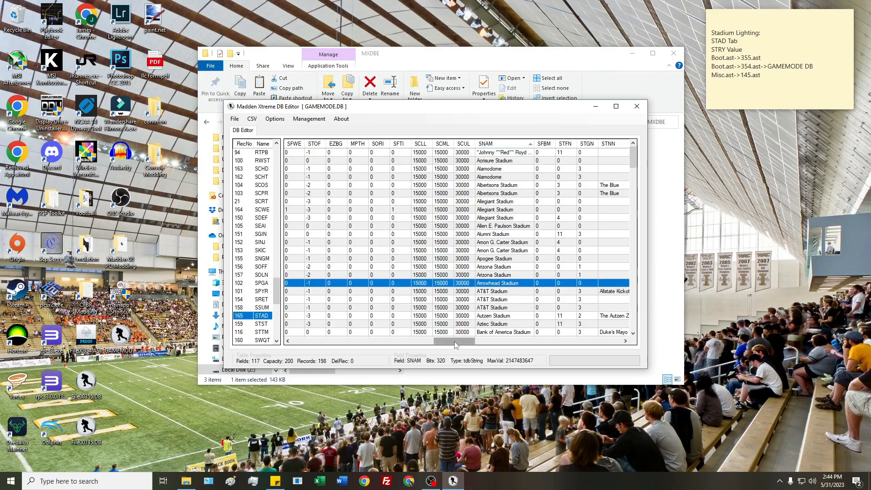
- Set the STRY value of the Arrowhead Stadium record to 1
drag(453, 345, 557, 343)
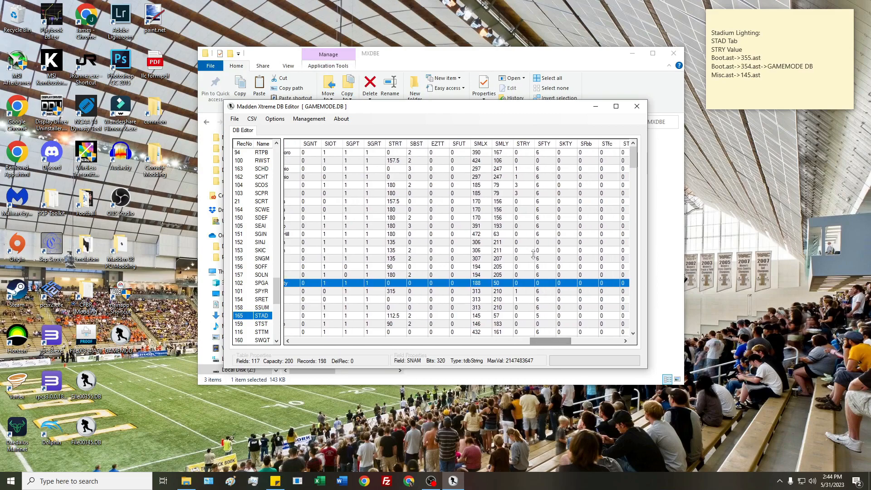
click(521, 284)
click(517, 283)
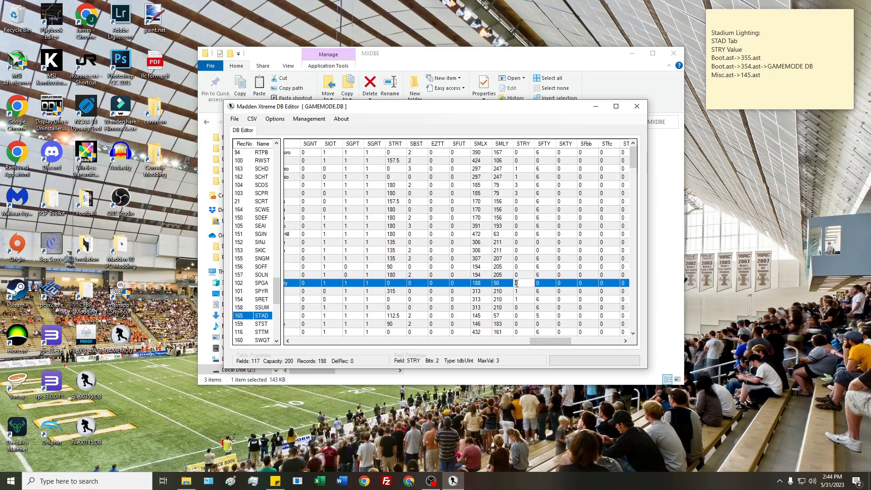
text(1)
click(537, 283)
click(539, 290)
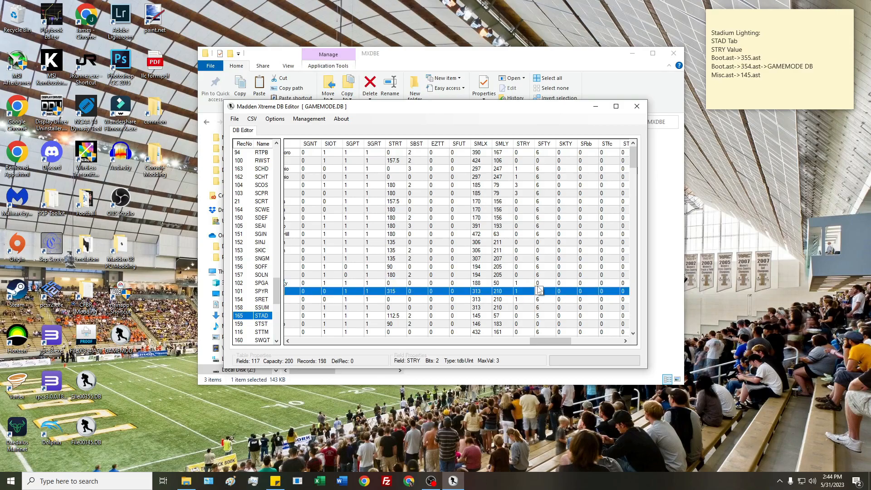
- Save the edited GAMEMODE.DB and close it, keeping the database editor running
click(235, 119)
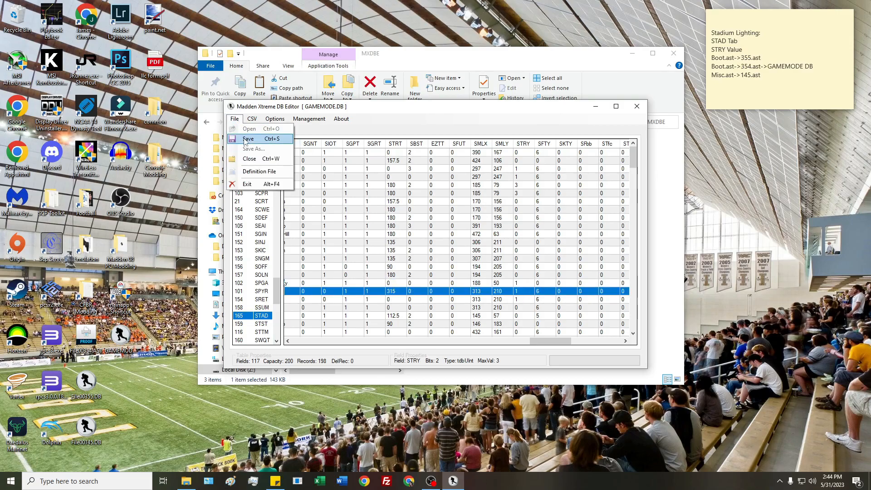
click(247, 134)
click(452, 266)
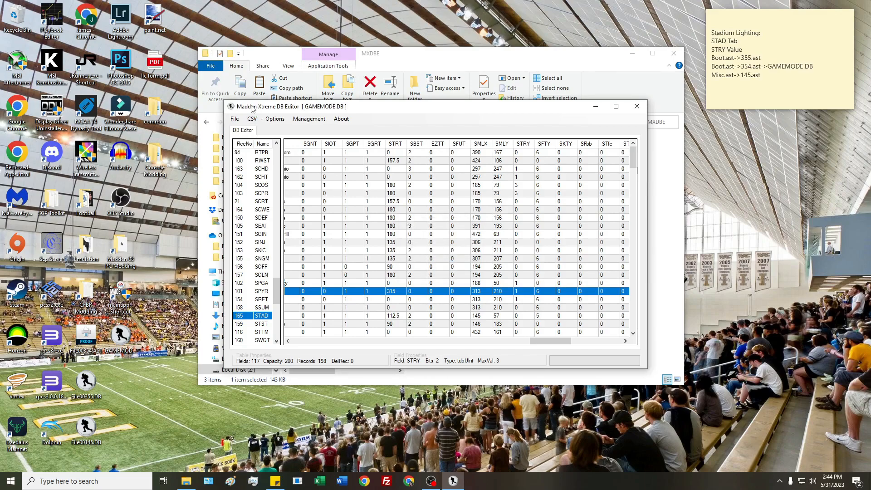
click(234, 118)
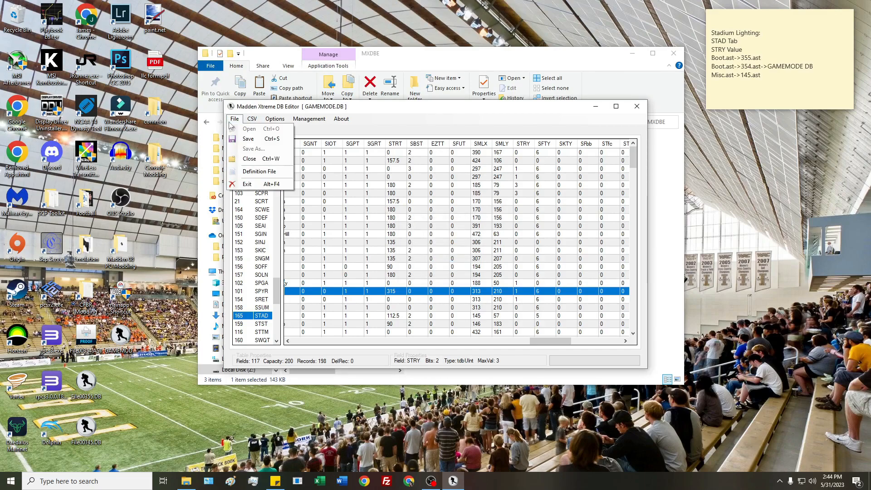
click(247, 144)
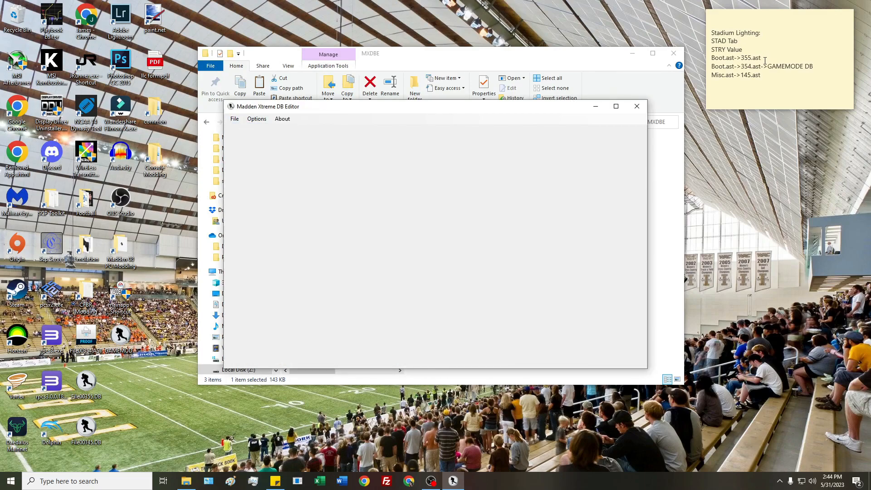
drag(711, 58, 760, 58)
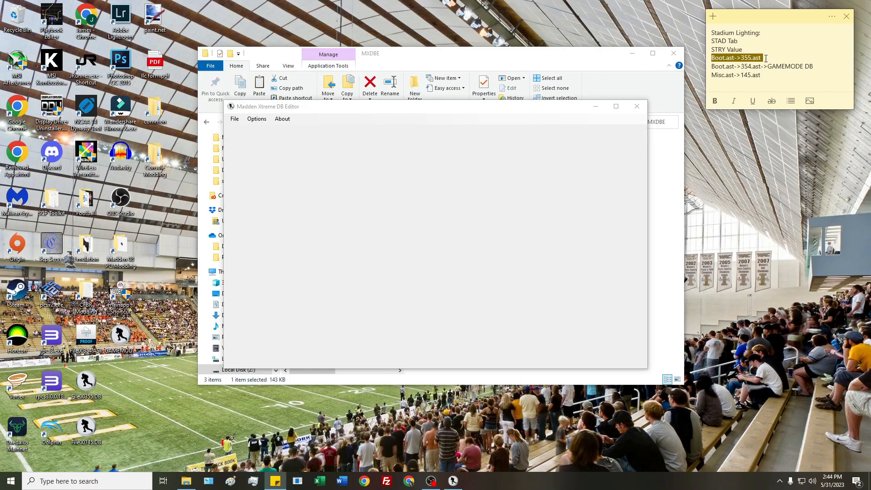
click(766, 58)
drag(773, 66, 711, 67)
click(811, 67)
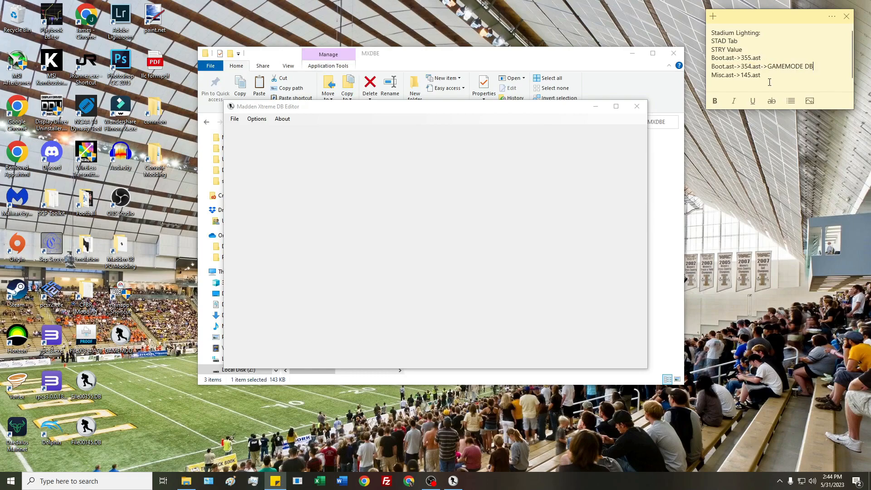
- Open the extracted File00145.DB database from the desktop
click(234, 118)
click(246, 124)
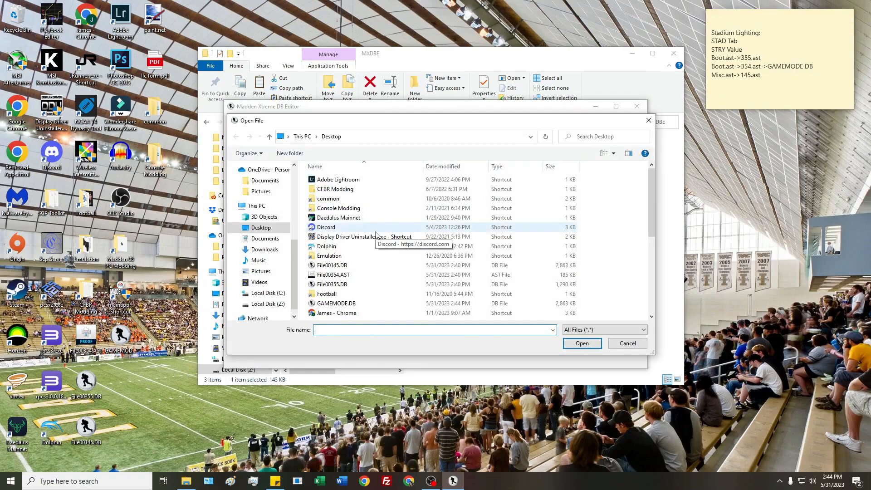
click(374, 265)
click(591, 343)
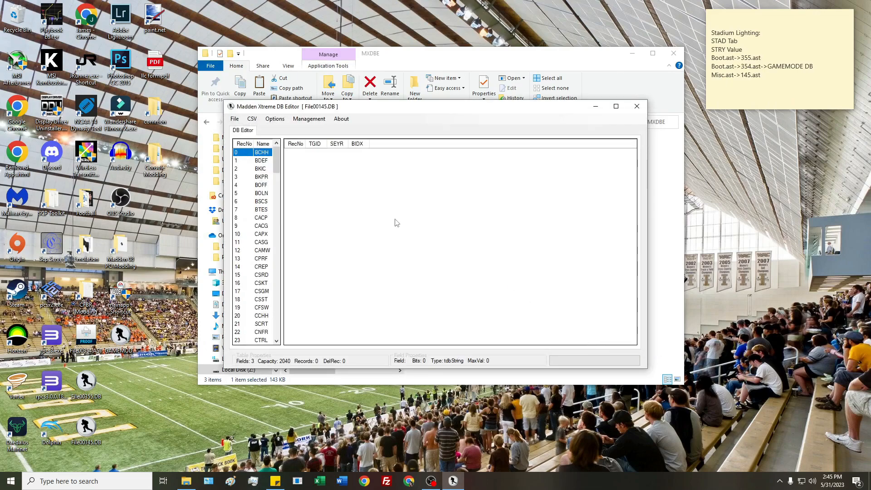
- Open the STAD table of File00145.DB and sort its records by SNAM
drag(276, 160, 273, 292)
click(262, 315)
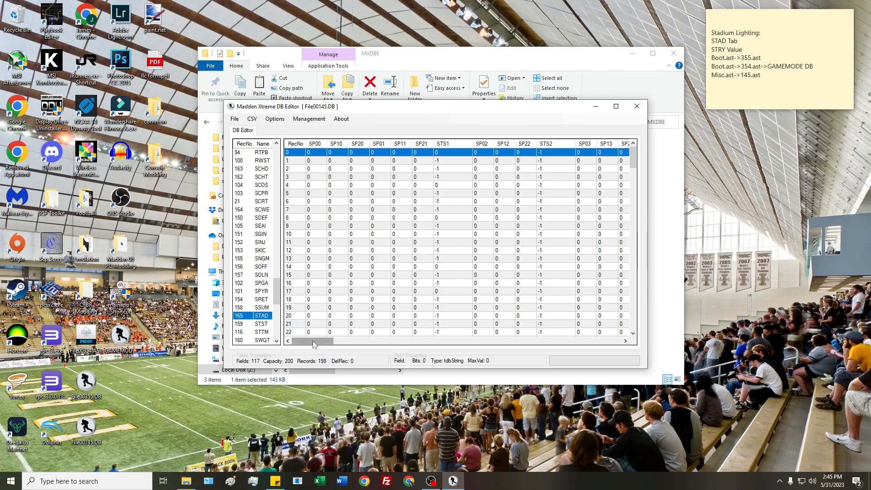
drag(313, 344, 418, 336)
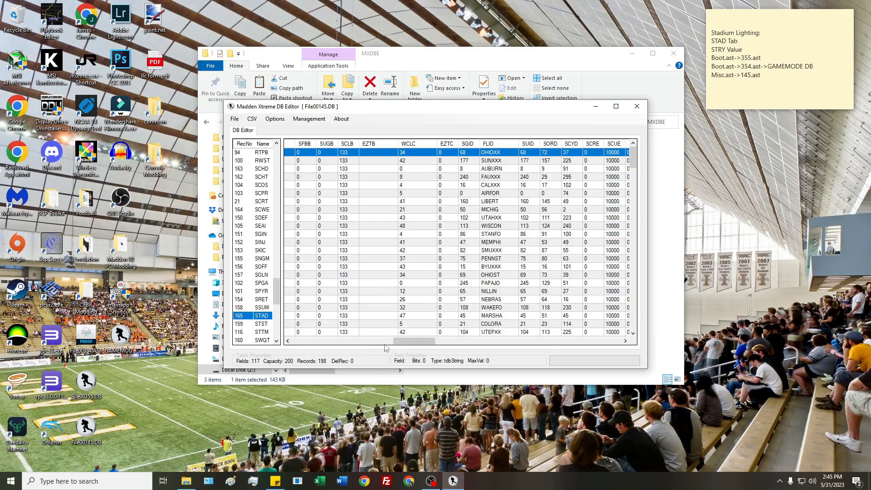
drag(412, 347, 454, 349)
click(494, 144)
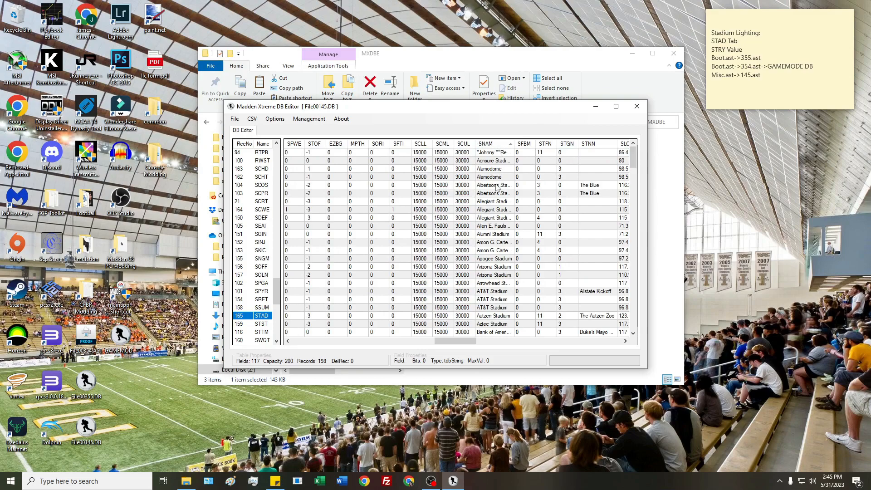
- Set STRY to 1 for Arrowhead Stadium in the STAD table of File00145.DB
click(502, 285)
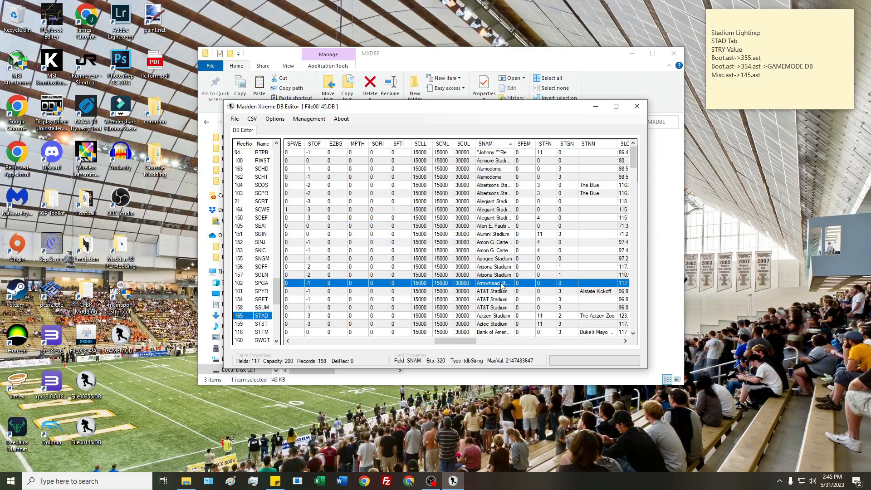
drag(444, 345, 560, 348)
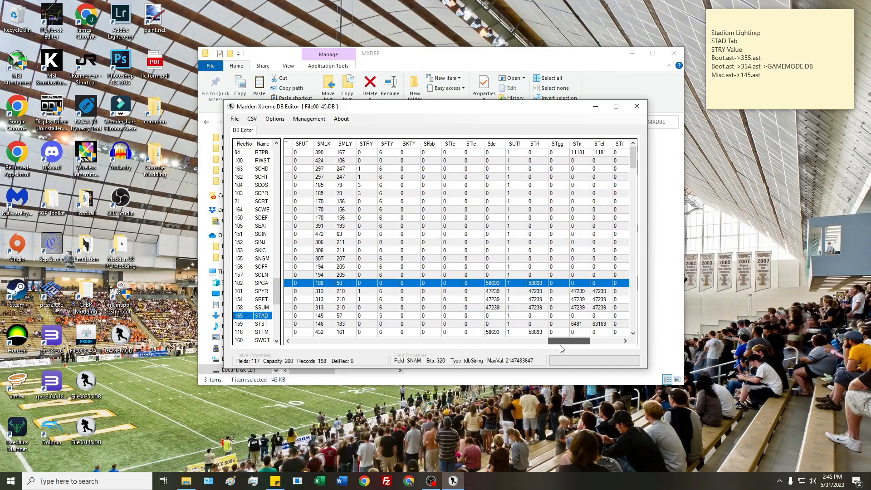
click(363, 285)
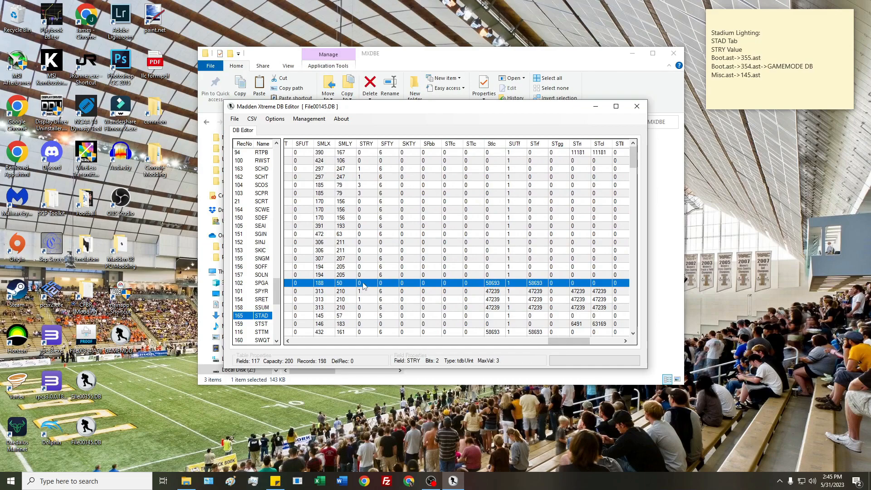
text(1)
key(Return)
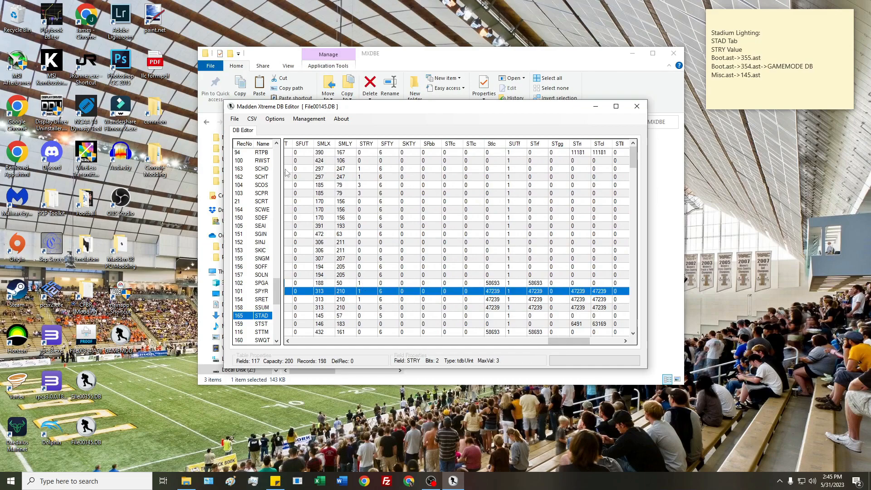
- Save File00145.DB, then close the database editor and the MXDBE folder window
click(235, 119)
click(240, 142)
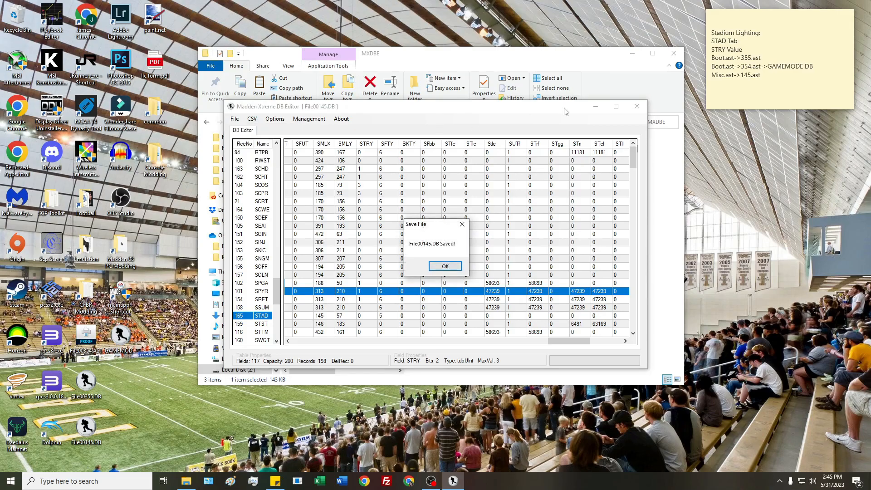
click(445, 267)
click(643, 110)
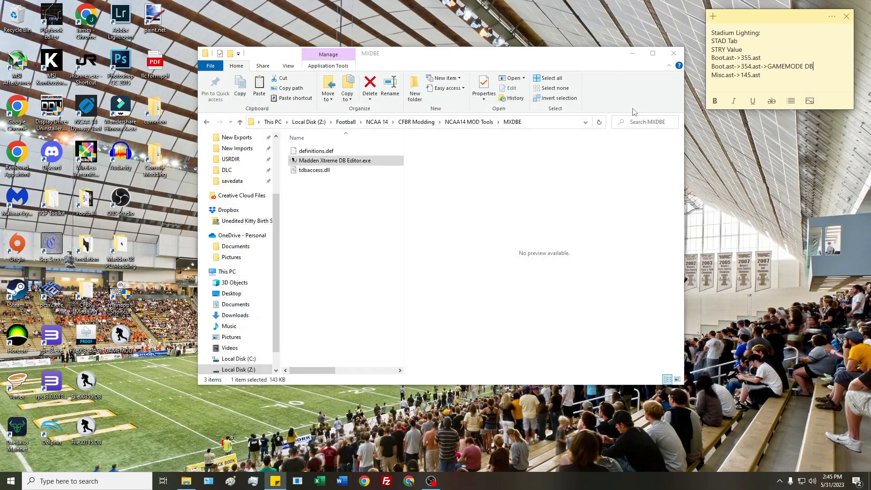
click(673, 55)
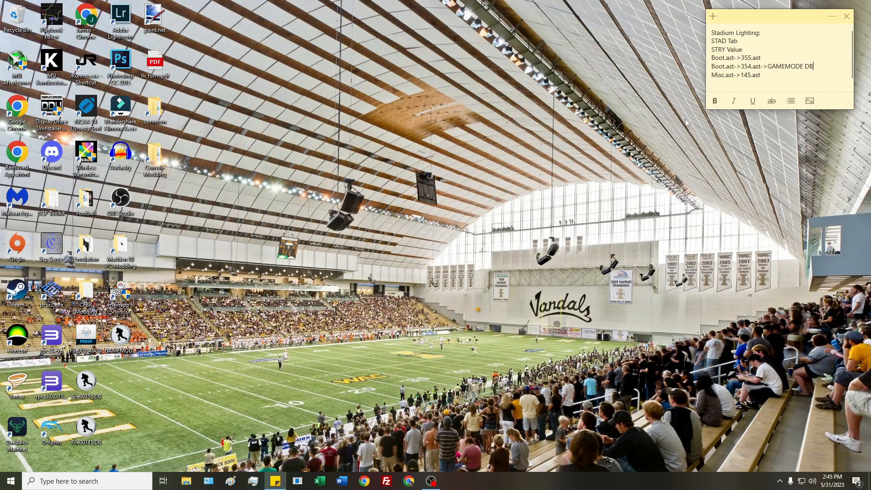
- Switch to the NCAA 2014 AST Editor and start loading an NCAA AST file
click(297, 480)
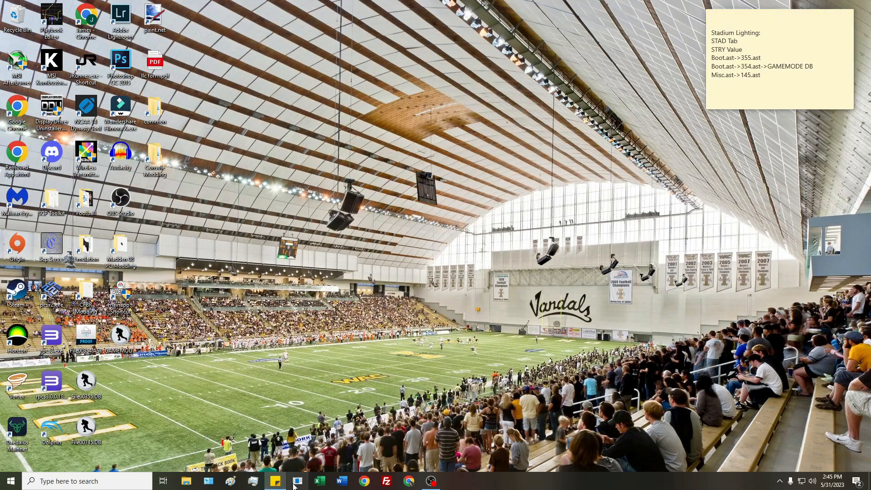
click(159, 92)
click(173, 101)
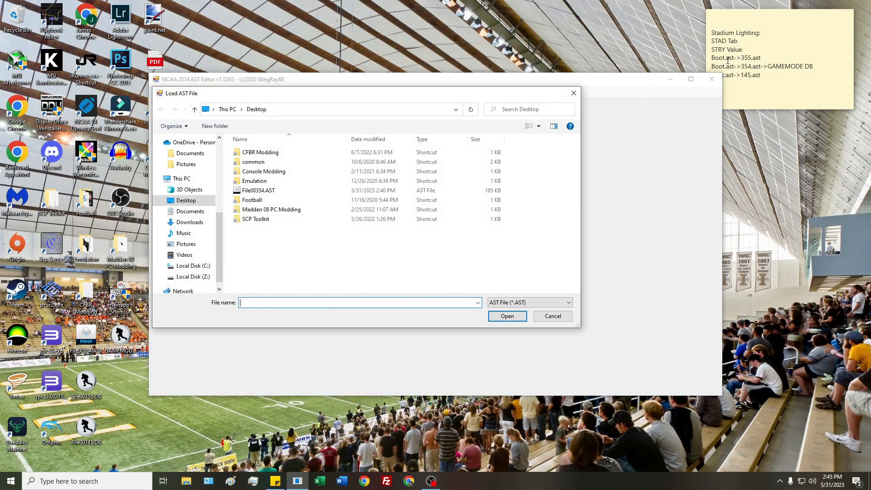
- Remove the "Boot.ast->355.ast" line from the stadium lighting sticky note
click(768, 57)
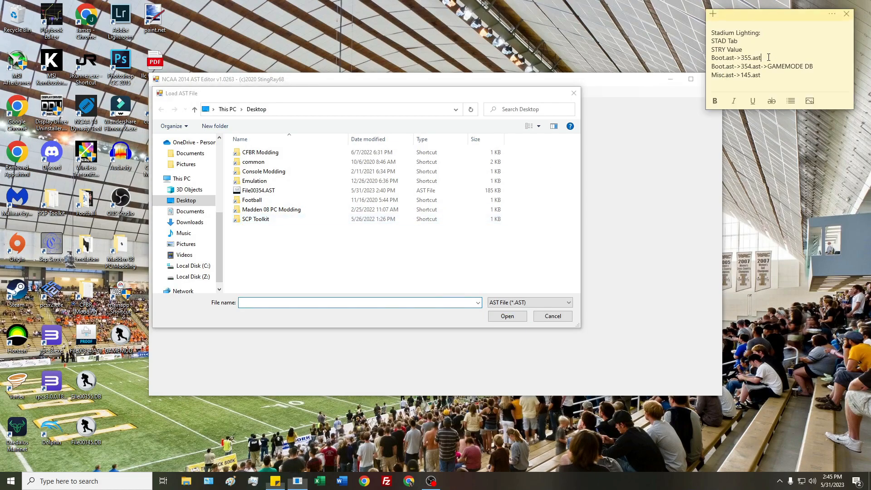
drag(768, 58, 724, 59)
key(Delete)
key(Delete)
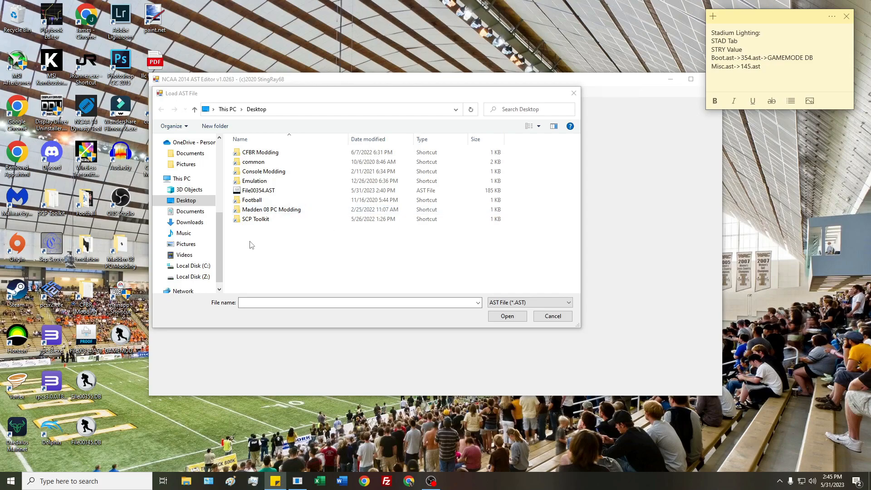
- Load File00354.AST from the desktop and replace its GAMEMODE entry, file 0, with the edited GAMEMODE.DB
click(258, 190)
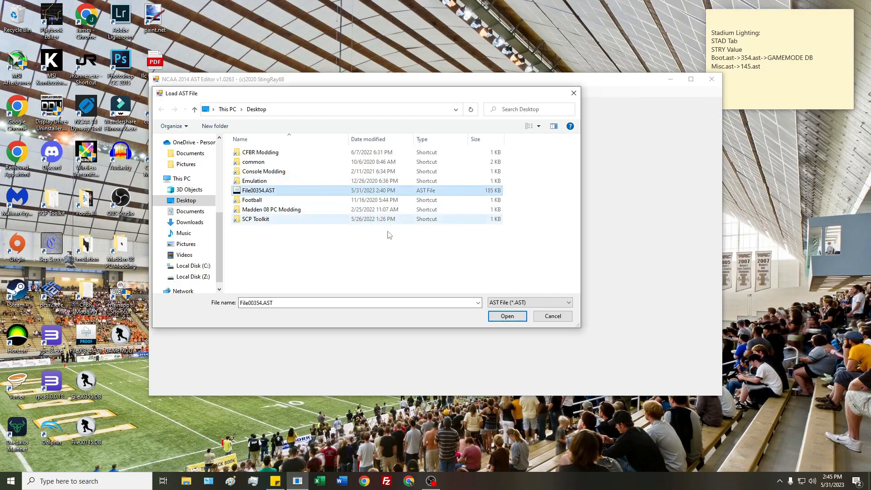
click(504, 316)
right_click(387, 162)
click(399, 175)
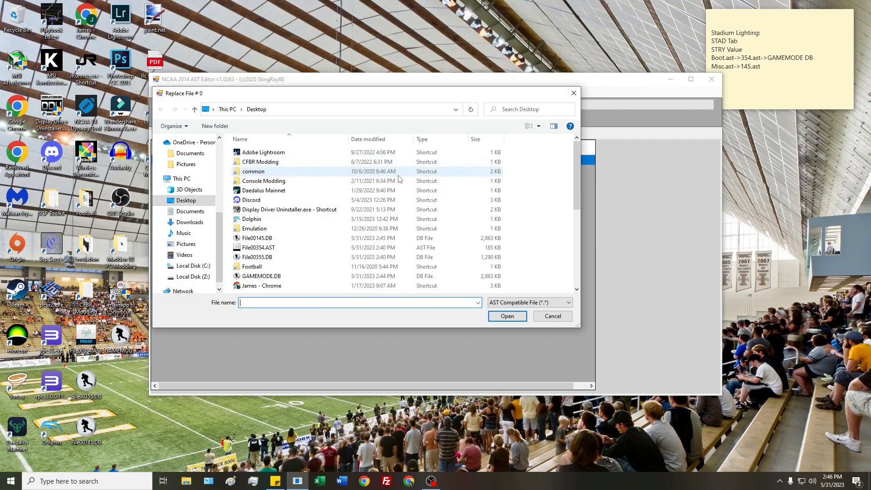
click(276, 276)
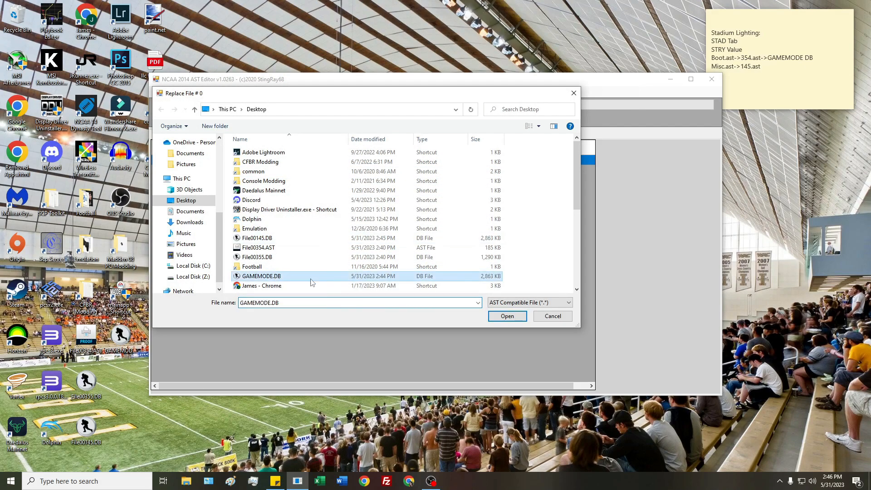
click(512, 319)
- Save the modified archive to the desktop as 1File00354.AST
click(160, 91)
click(178, 122)
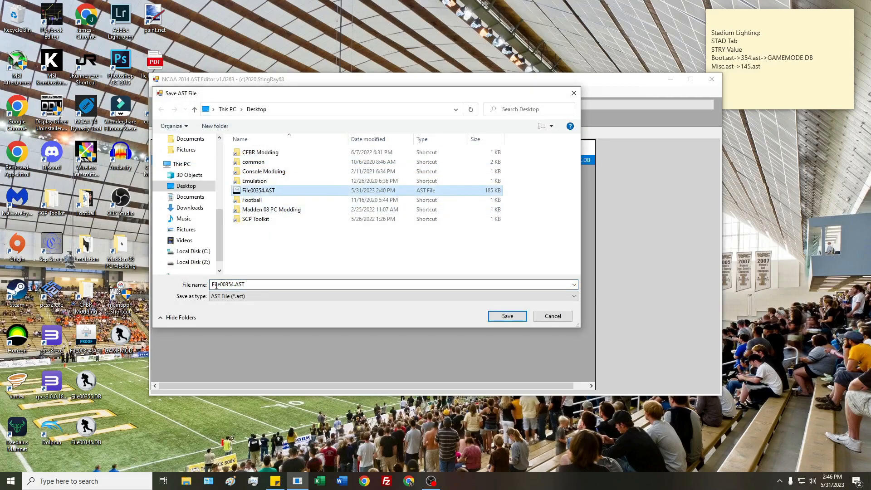
click(212, 284)
text(1)
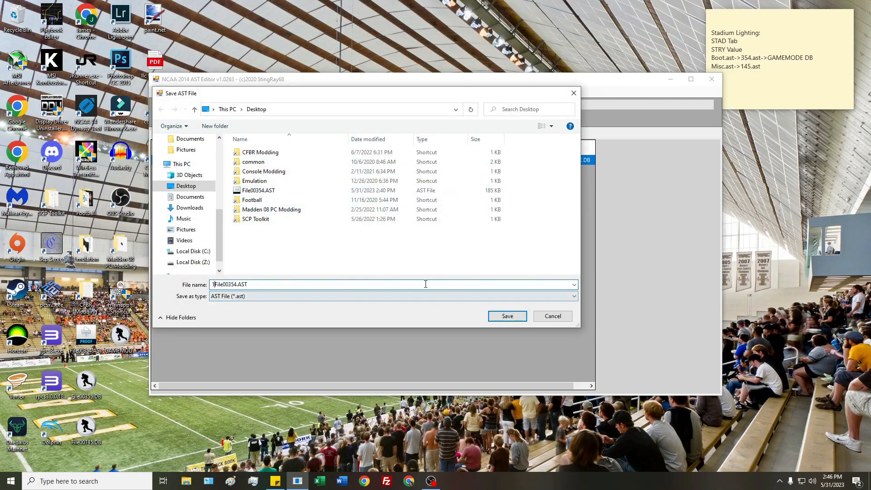
click(507, 316)
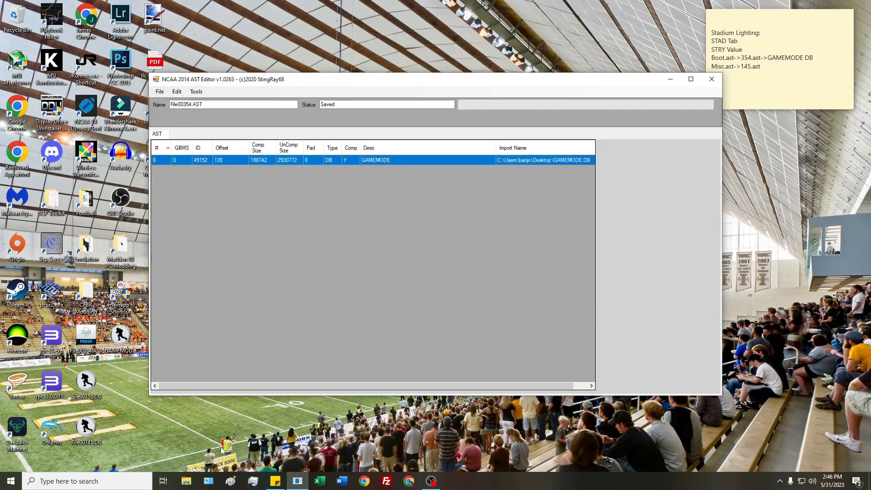
- Delete the old File00354.AST from the desktop, rename the new copy File00354.ast and put it in the old one's place
drag(86, 338, 13, 21)
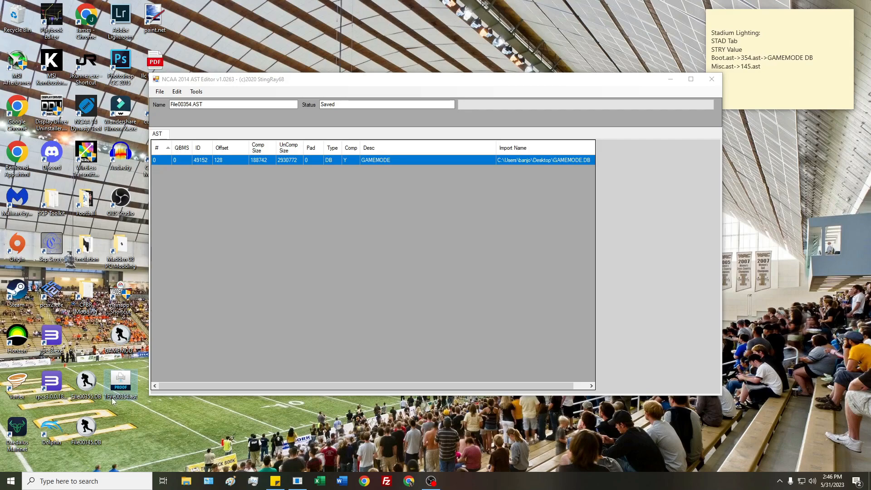
key(BackSpace)
key(Return)
drag(114, 382, 87, 340)
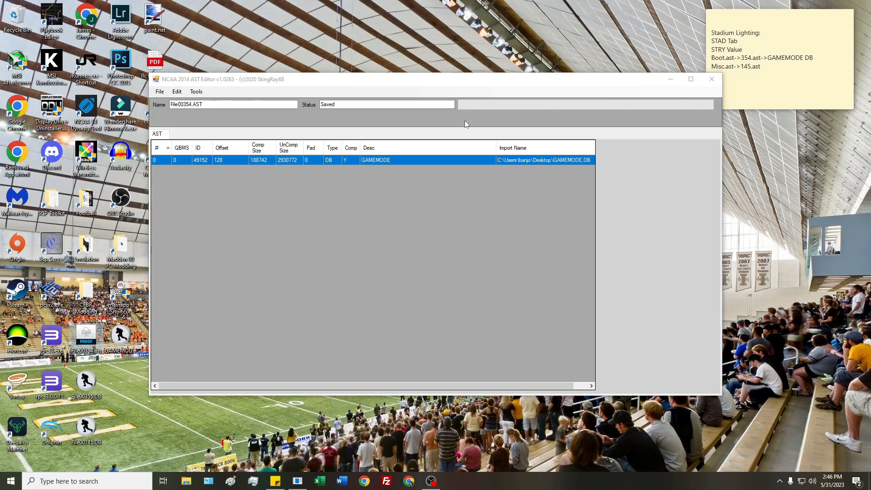
- Restart the AST Editor and load qkl_boot.ast from the game's USRDIR folder
click(712, 81)
click(297, 480)
click(160, 91)
click(188, 99)
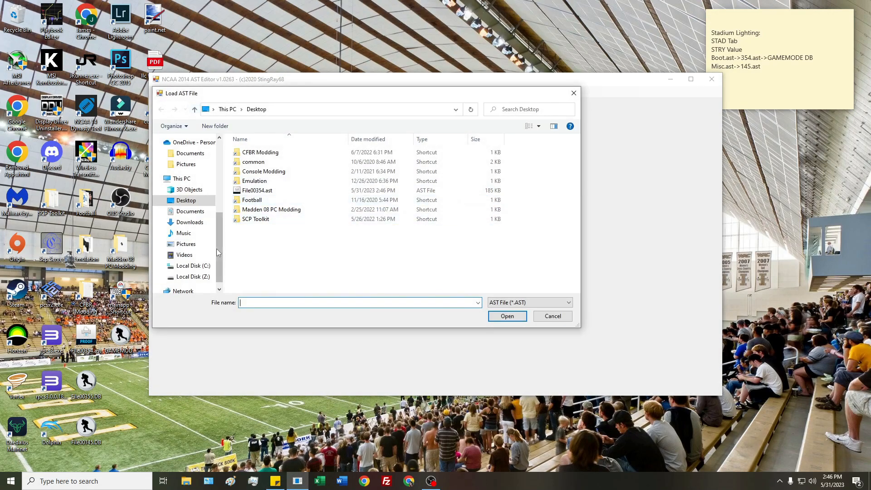
drag(216, 249, 216, 213)
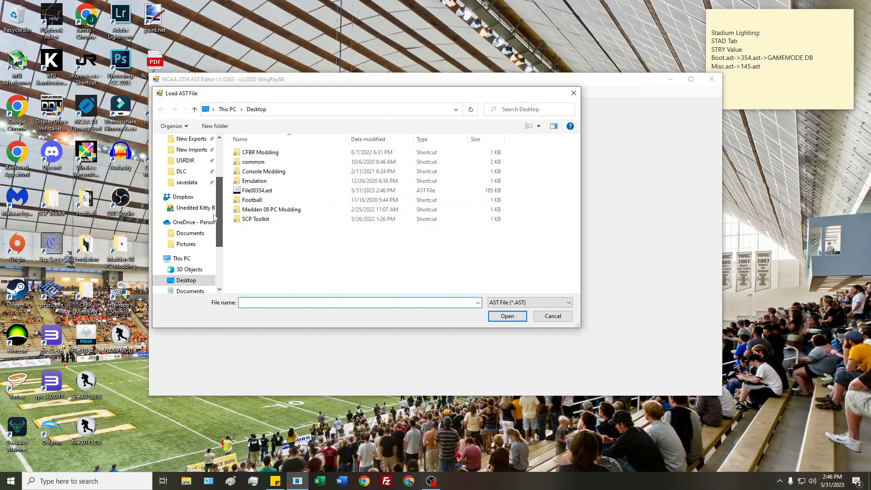
click(186, 161)
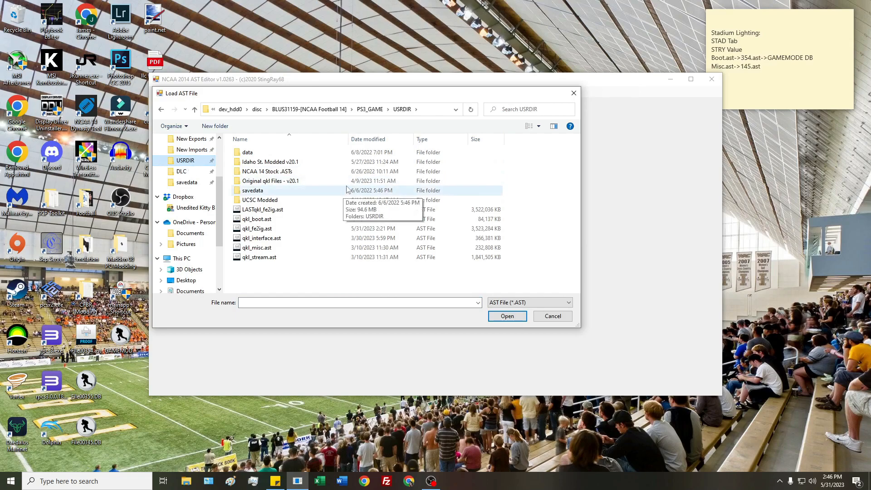
double_click(320, 219)
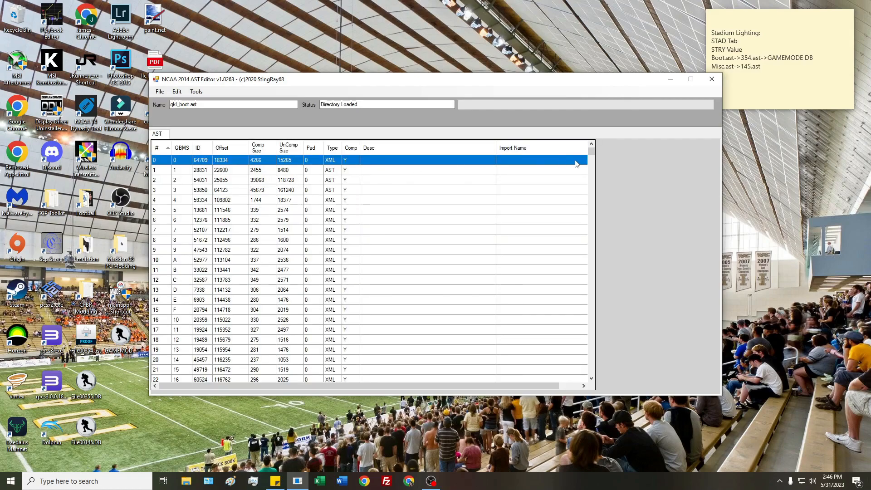
- Replace file 354 in qkl_boot.ast with File00354.ast from the desktop
drag(591, 158, 608, 247)
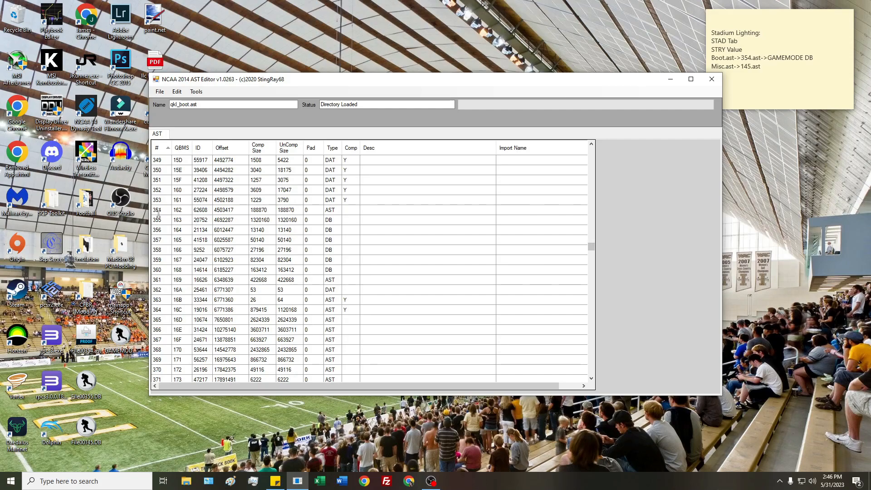
click(158, 213)
right_click(158, 213)
click(186, 229)
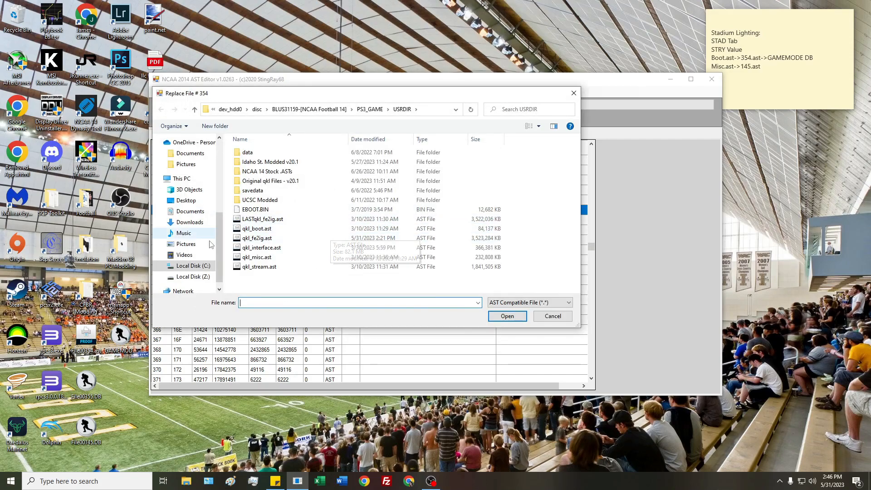
scroll(209, 240, up, 3)
scroll(208, 240, down, 1)
click(186, 211)
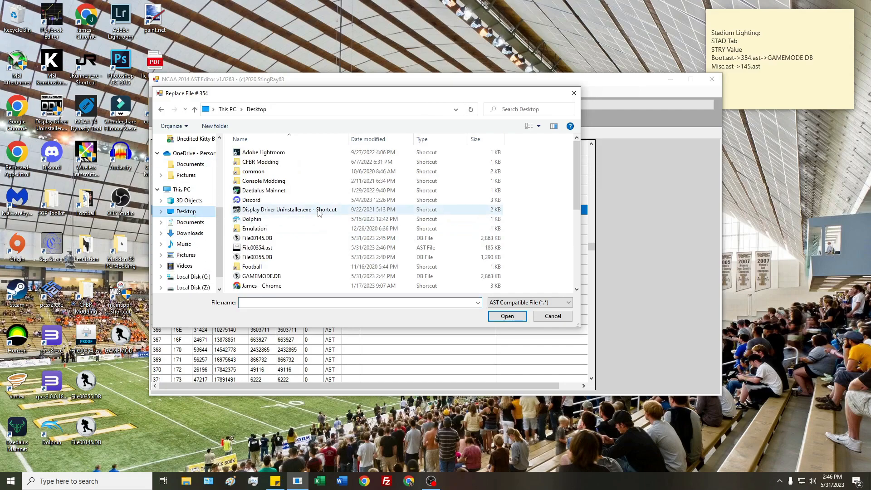
click(305, 252)
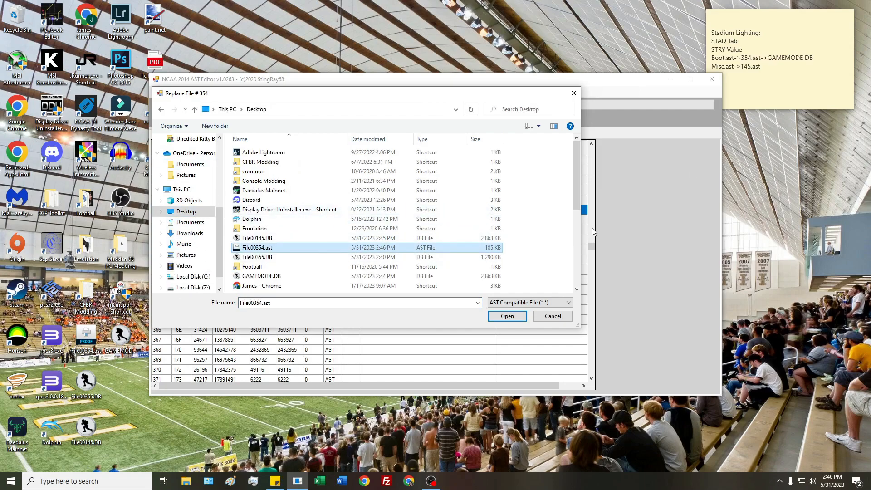
click(507, 316)
- Save the modified boot archive in the USRDIR folder as 1qkl_boot.ast
click(159, 91)
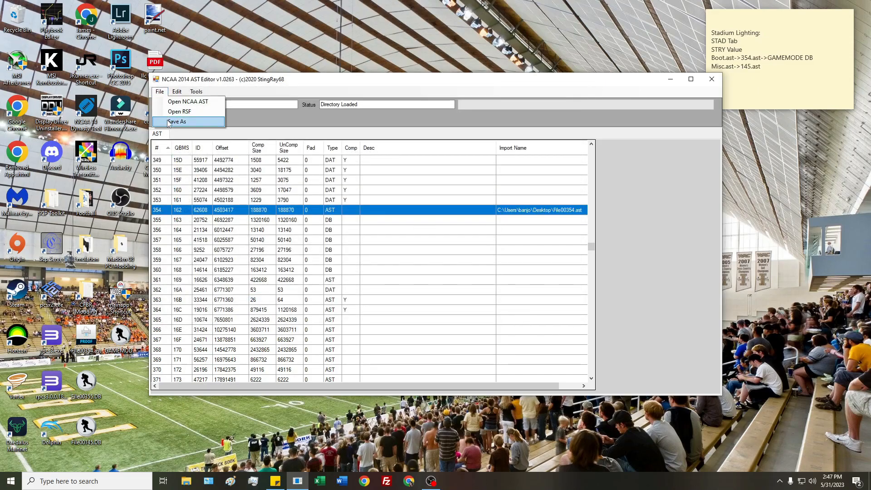
click(187, 123)
scroll(202, 241, up, 5)
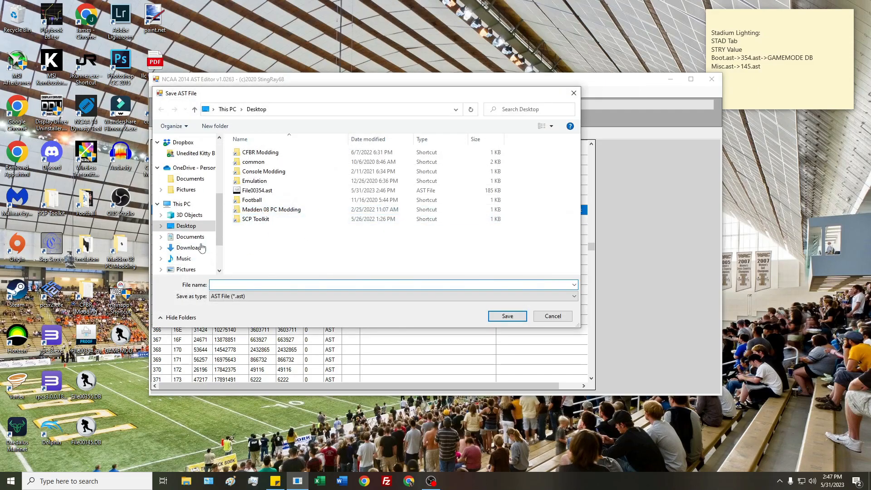
click(198, 182)
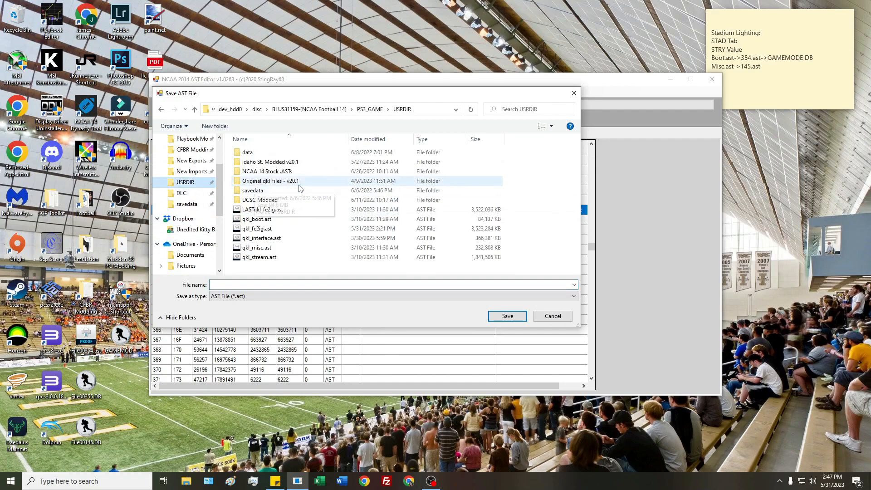
click(277, 219)
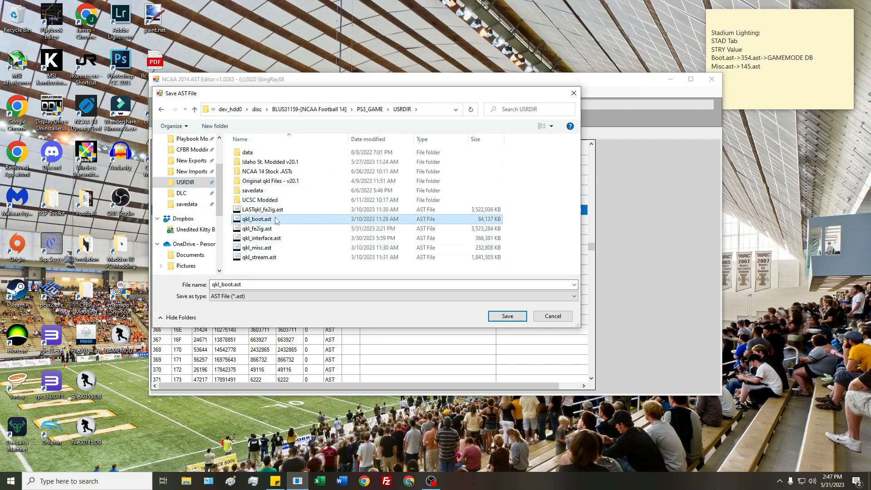
click(214, 285)
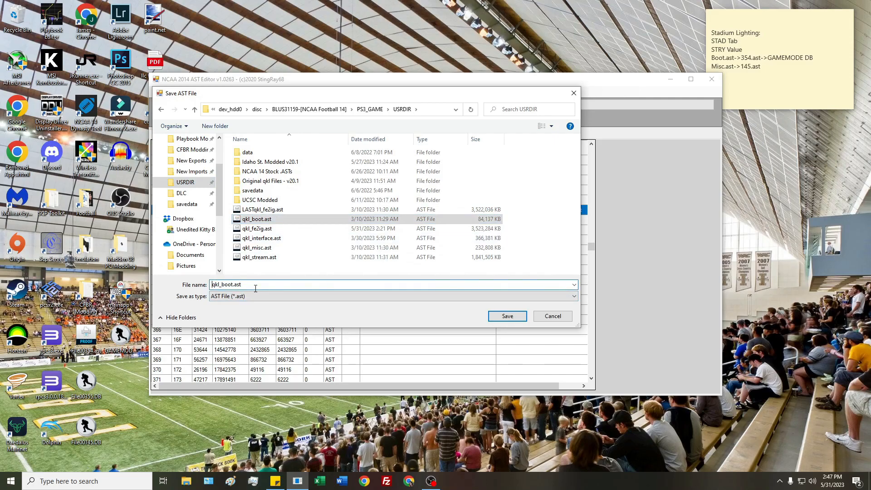
click(508, 316)
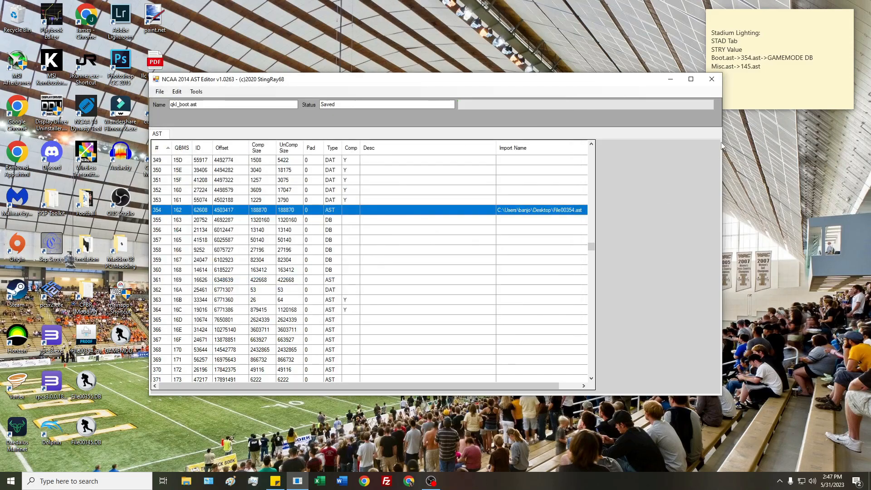
- Restart the AST Editor and load qkl_misc.ast from the USRDIR folder
click(711, 79)
click(297, 480)
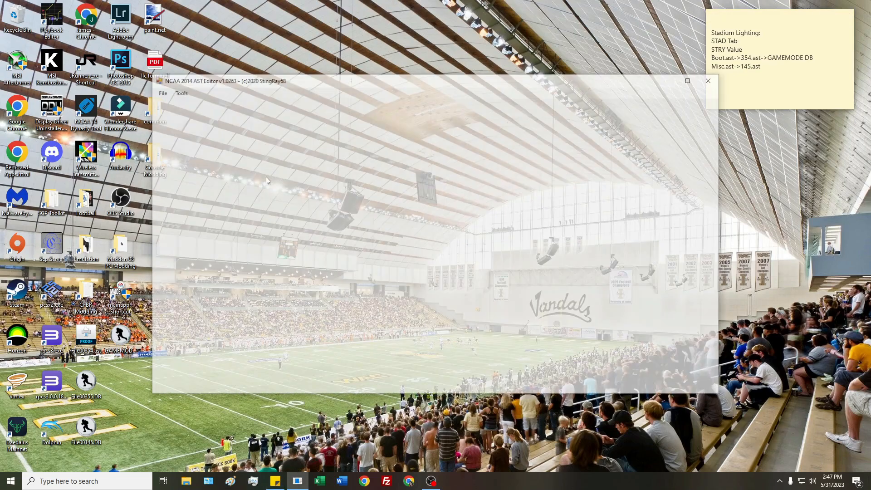
click(160, 92)
click(191, 102)
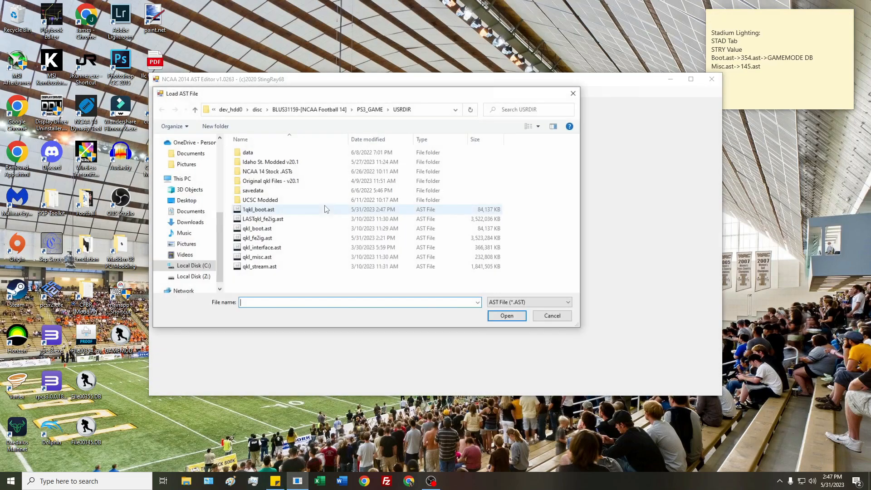
click(263, 257)
click(490, 317)
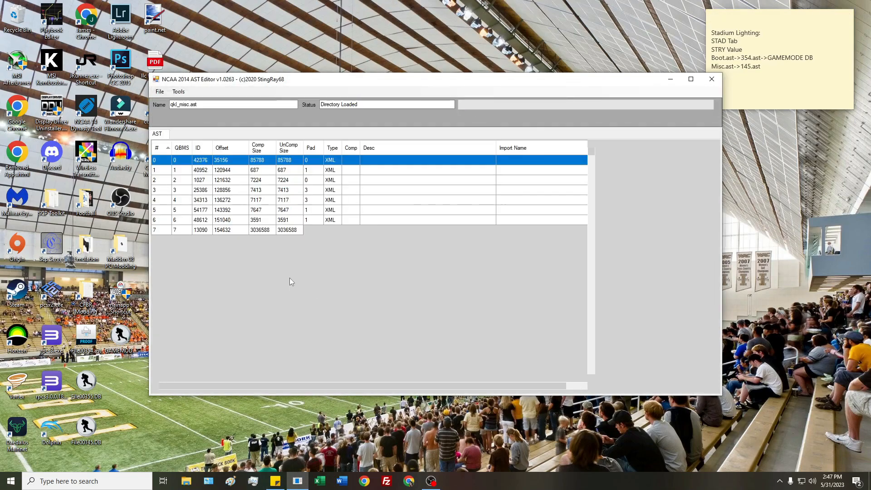
- Replace file 145 in qkl_misc.ast with File00145.DB from the desktop
drag(590, 153, 591, 170)
scroll(230, 304, down, 2)
scroll(202, 293, up, 5)
click(162, 240)
right_click(161, 241)
click(190, 253)
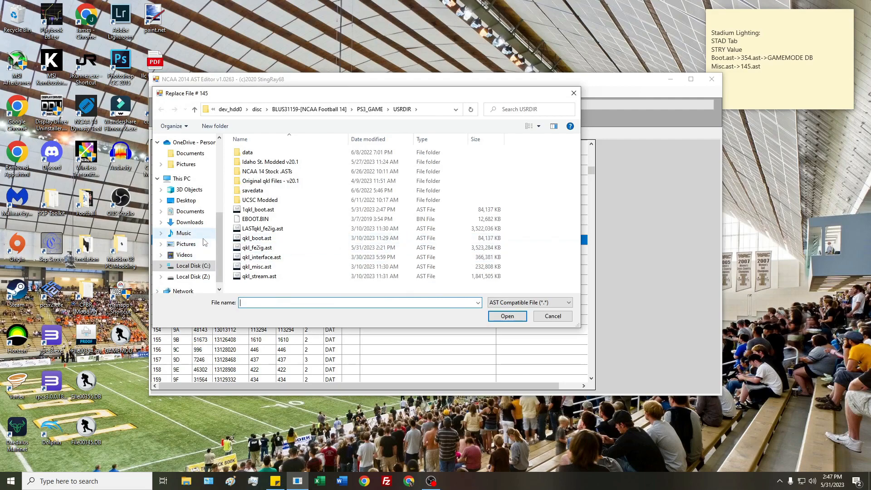
scroll(192, 253, up, 3)
scroll(196, 258, down, 3)
click(186, 211)
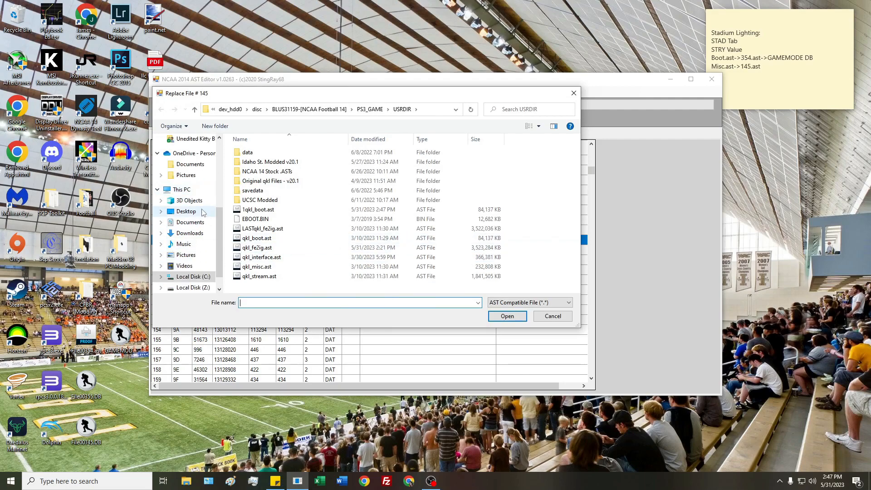
scroll(299, 269, down, 2)
click(291, 212)
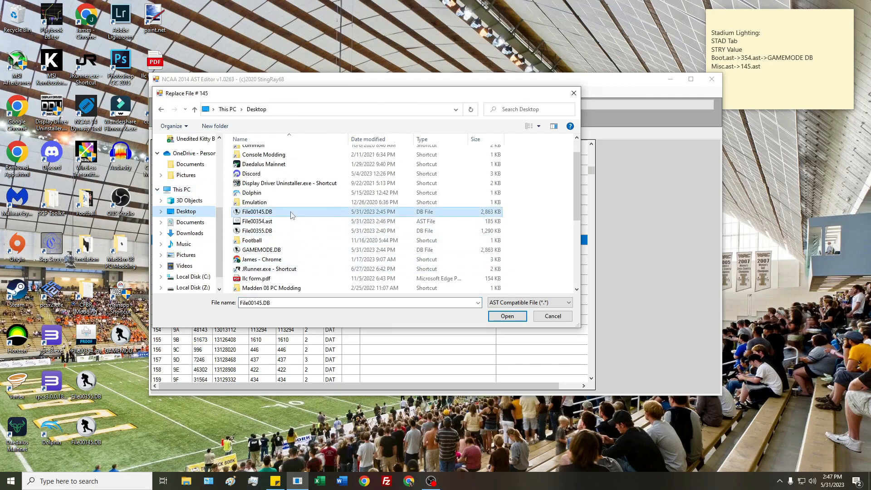
click(512, 318)
- Save the modified misc archive in the USRDIR folder as 1qkl_misc.ast and close the AST Editor
click(166, 93)
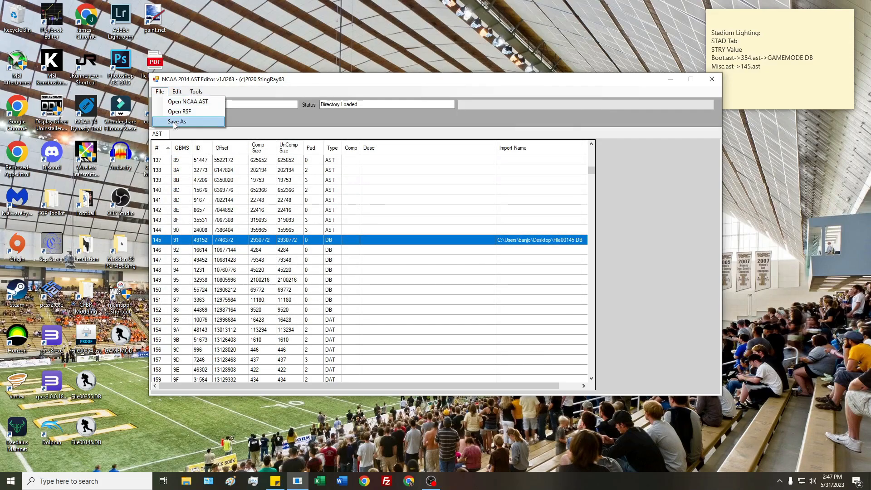
click(180, 120)
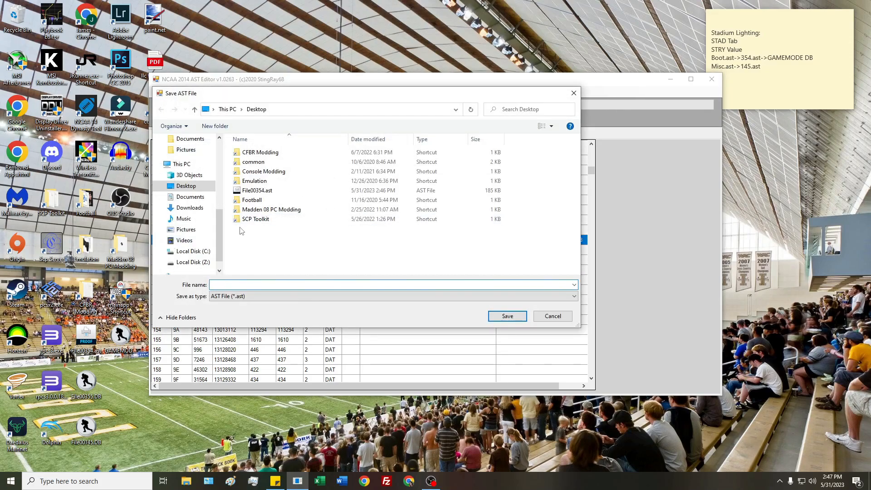
scroll(210, 241, up, 5)
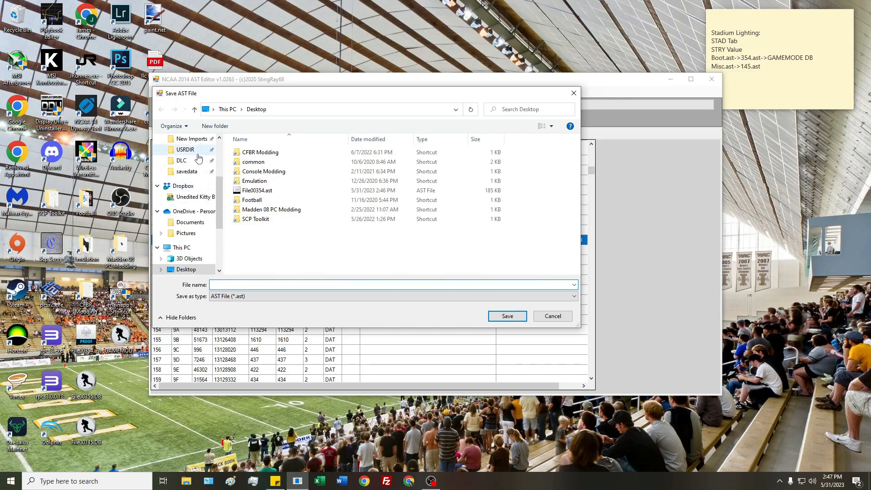
click(186, 149)
click(257, 257)
click(212, 284)
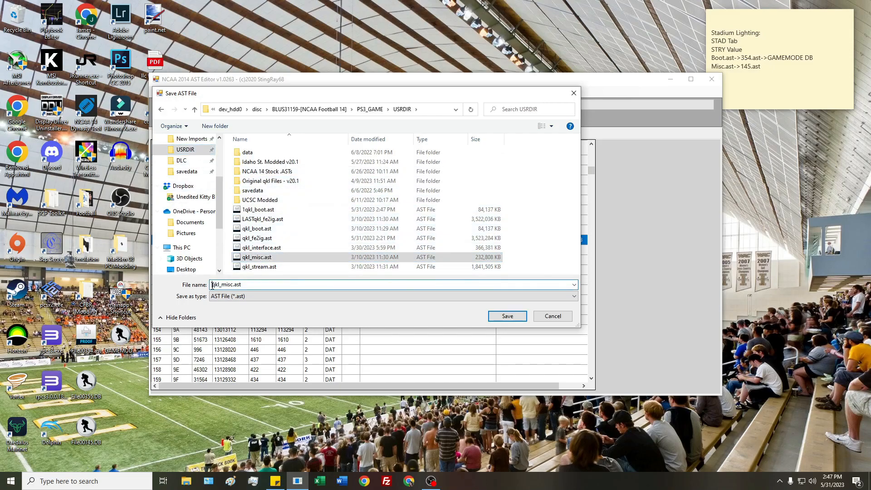
click(507, 316)
click(711, 79)
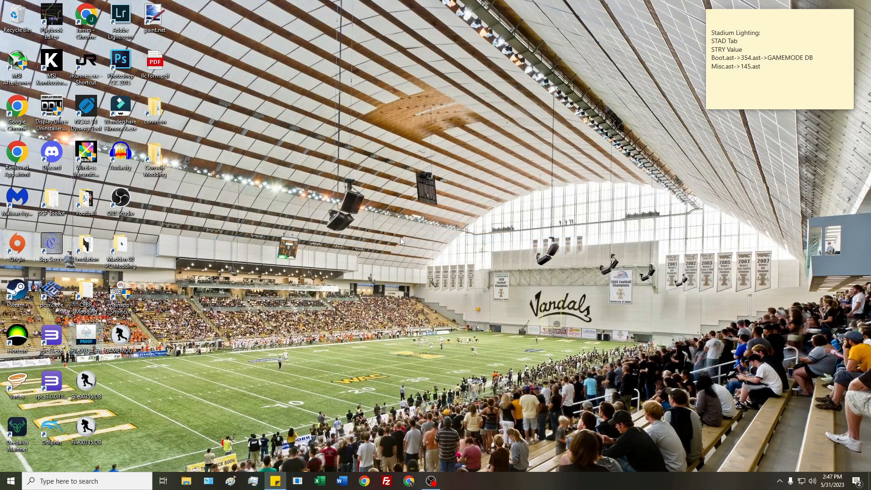
- Delete the old qkl_boot.ast and qkl_misc.ast files from the USRDIR folder in File Explorer
click(186, 480)
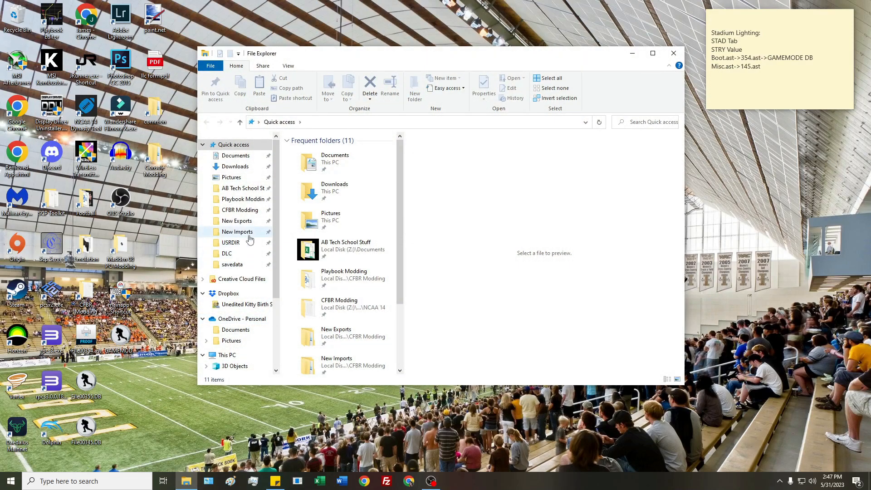
click(230, 243)
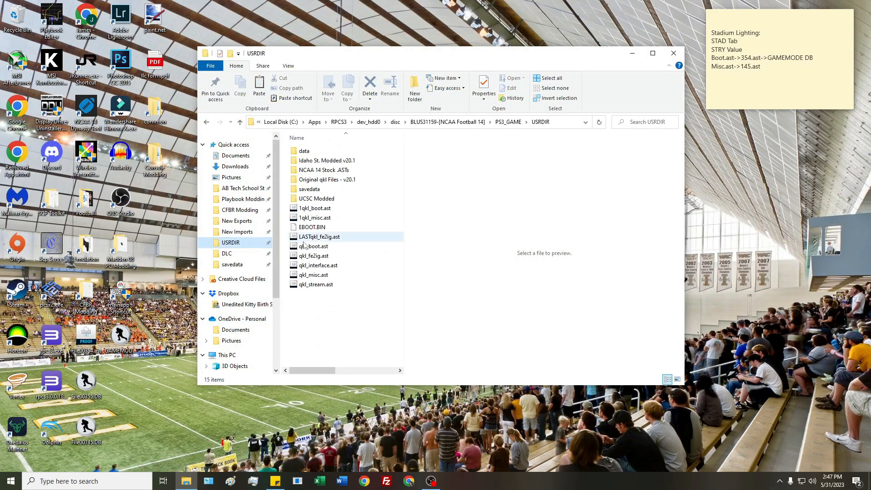
right_click(340, 250)
click(356, 402)
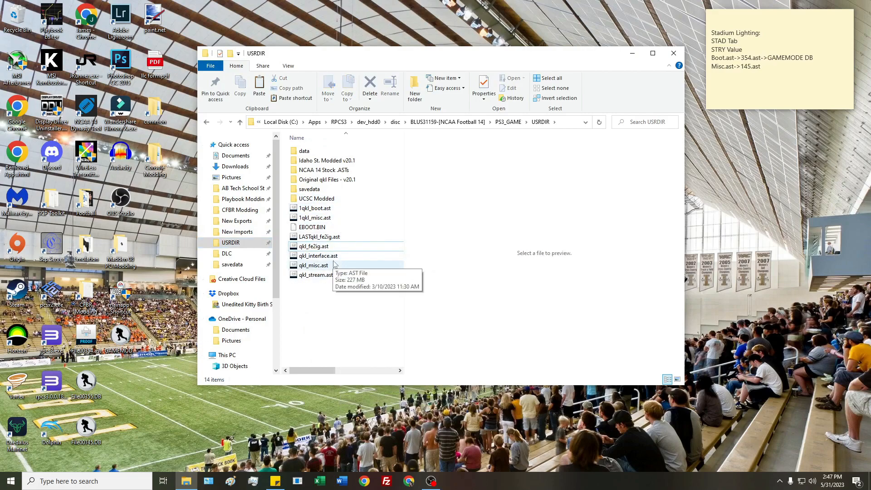
right_click(350, 266)
right_click(318, 266)
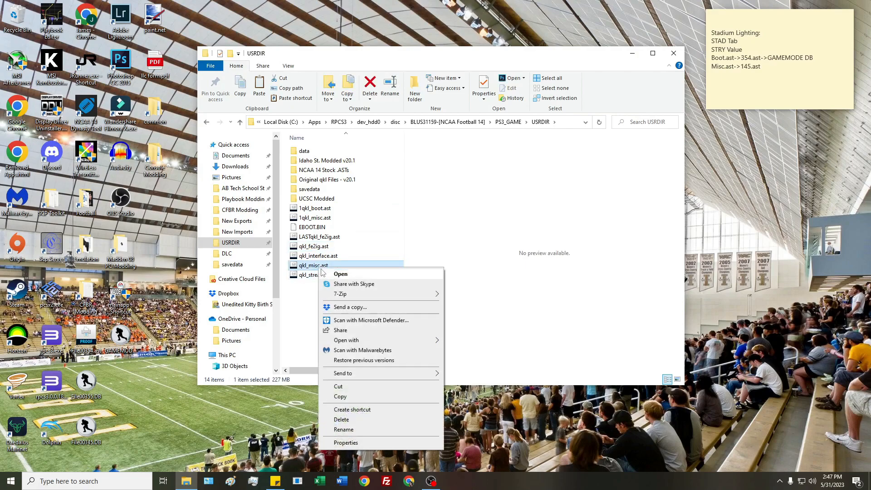
click(372, 423)
- Rename 1qkl_misc.ast as qkl_misc.ast and 1qkl_boot.ast as qkl_boot.ast, and close the USRDIR folder
click(303, 221)
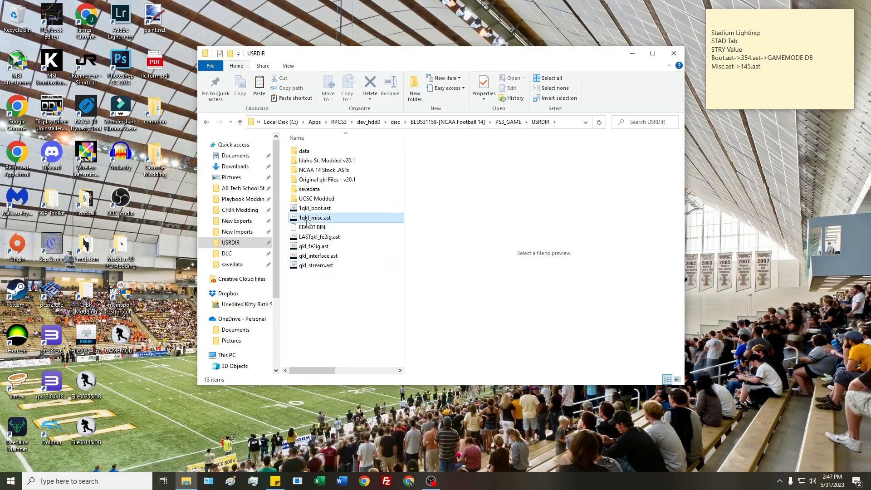
click(303, 221)
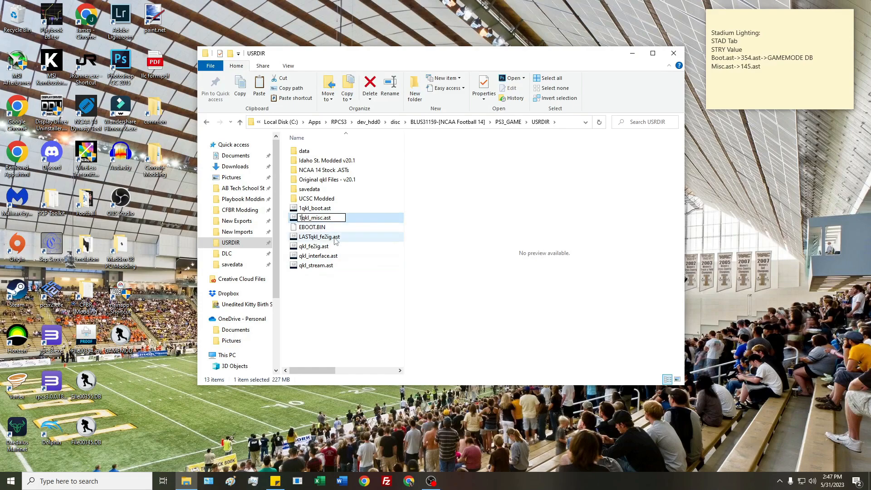
key(BackSpace)
click(306, 210)
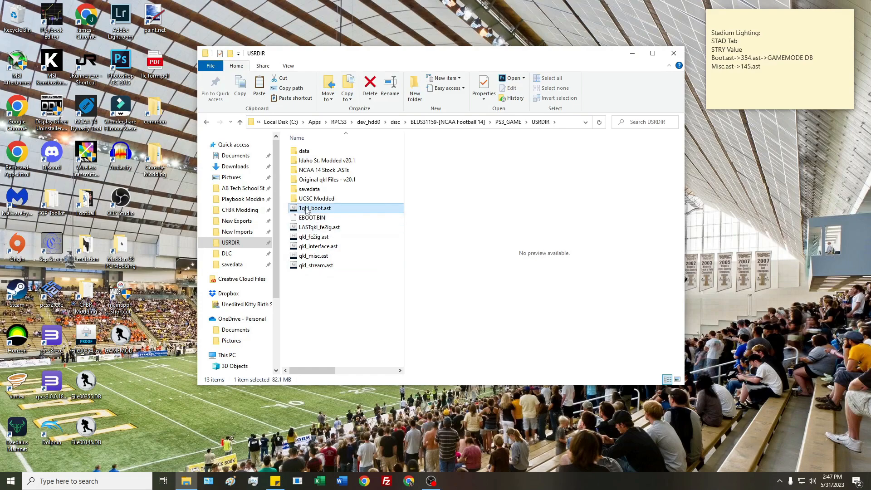
click(303, 210)
key(Return)
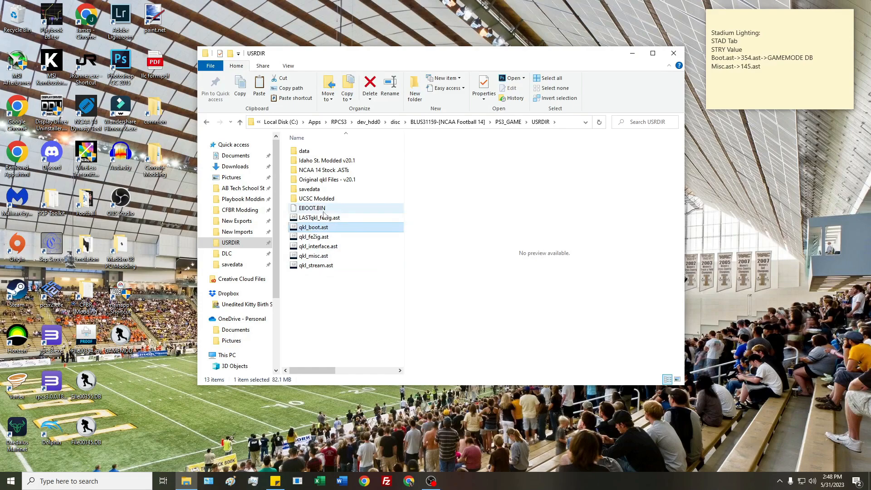
click(363, 316)
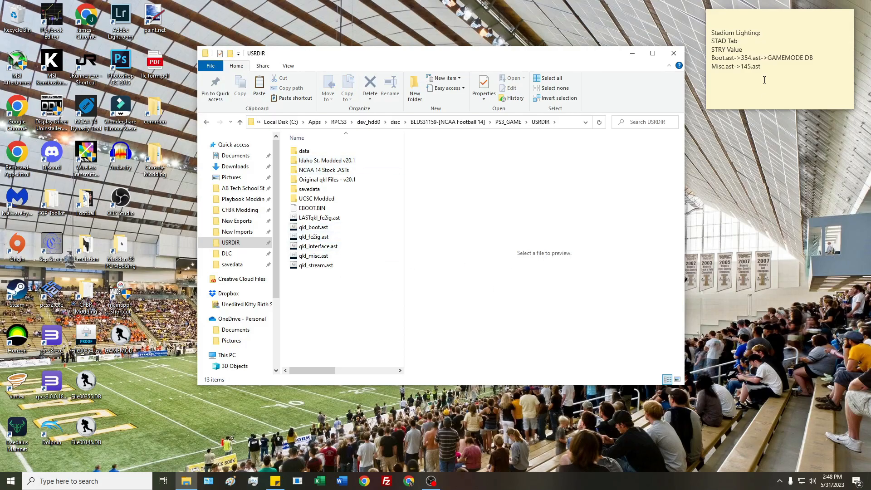
click(673, 53)
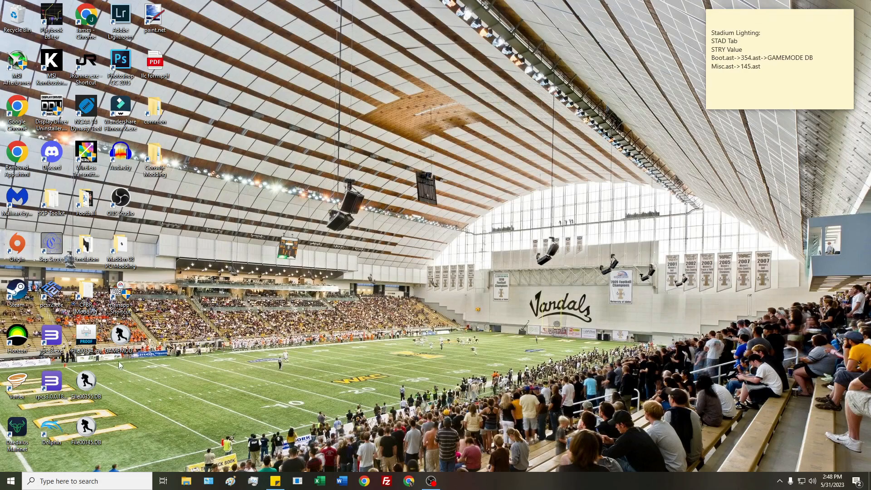
- Launch RPCS3 and boot NCAA Football 14 from its game list
double_click(60, 391)
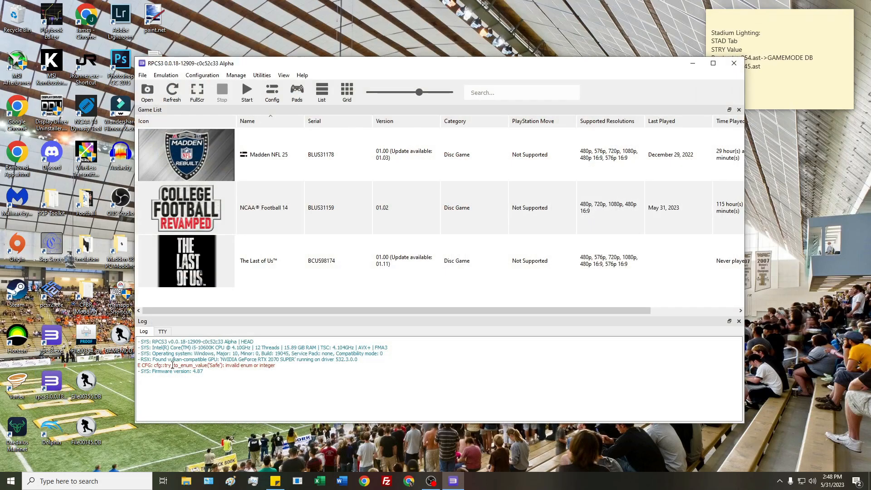
click(245, 214)
click(249, 96)
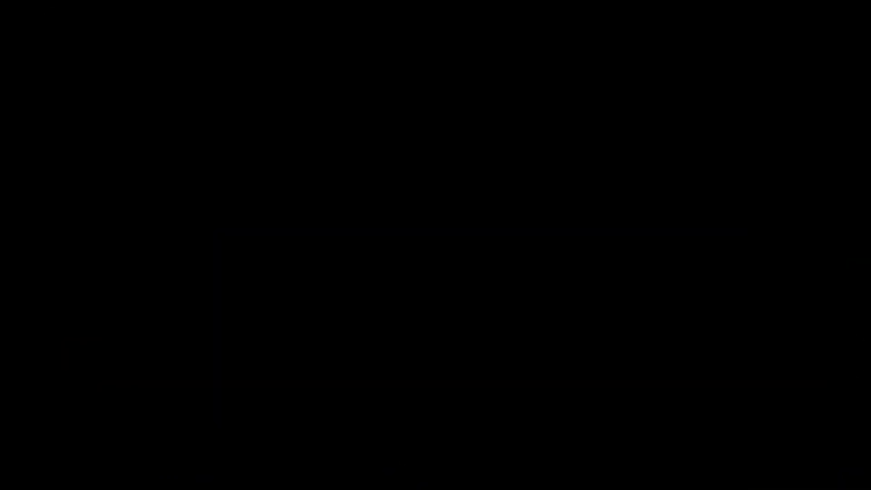
- Open the saved roster list under Load & Delete in the game's File Management settings, then leave it
key(Return)
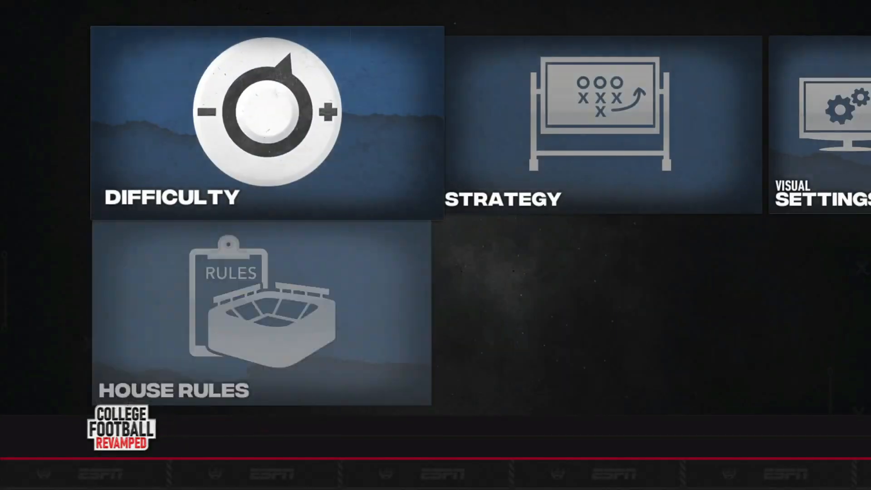
key(Down)
key(Right)
key(Right)
key(Right)
key(Right)
key(Right)
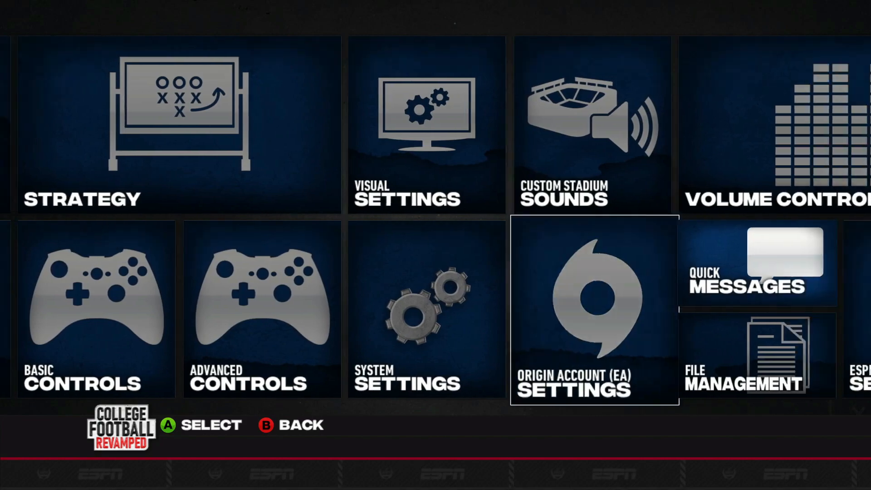
key(Return)
key(Down)
key(Return)
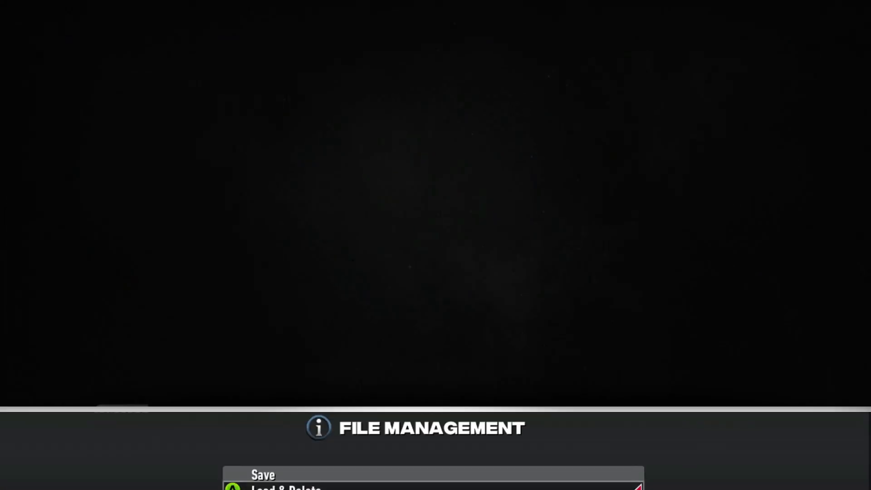
key(q)
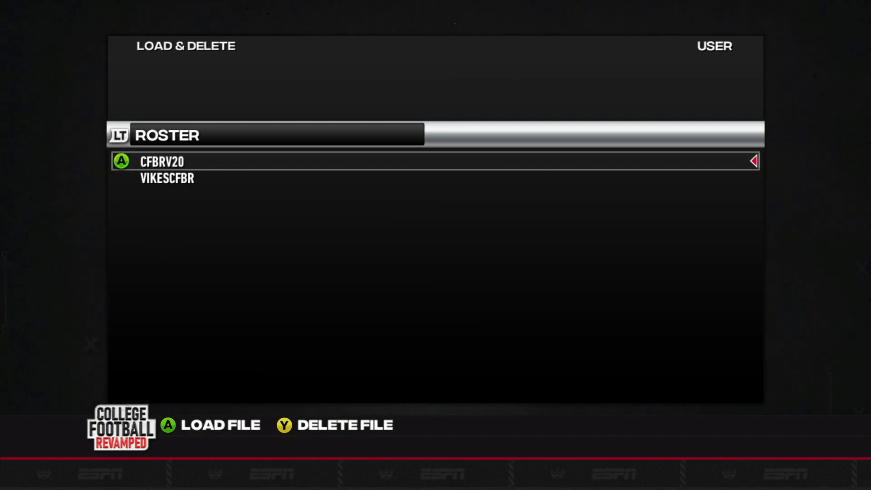
key(Escape)
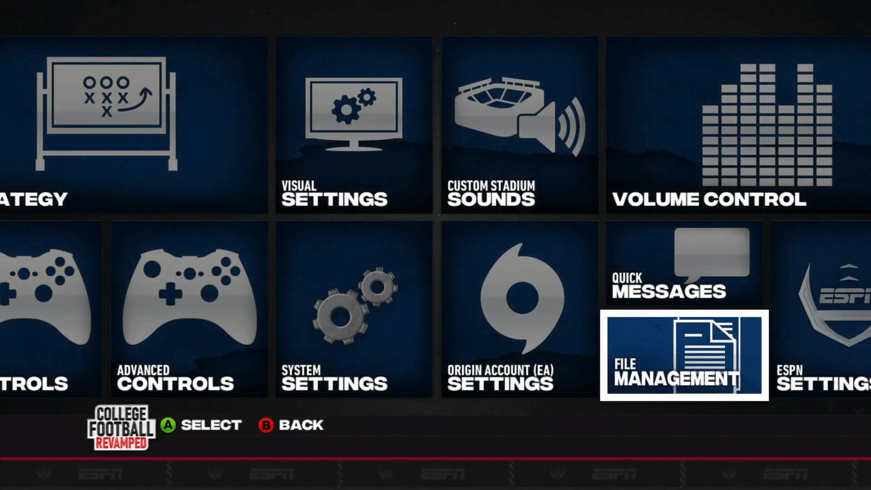
- Leave the game settings and set up an Exhibition game in Play Now
key(Left)
key(Up)
key(Up)
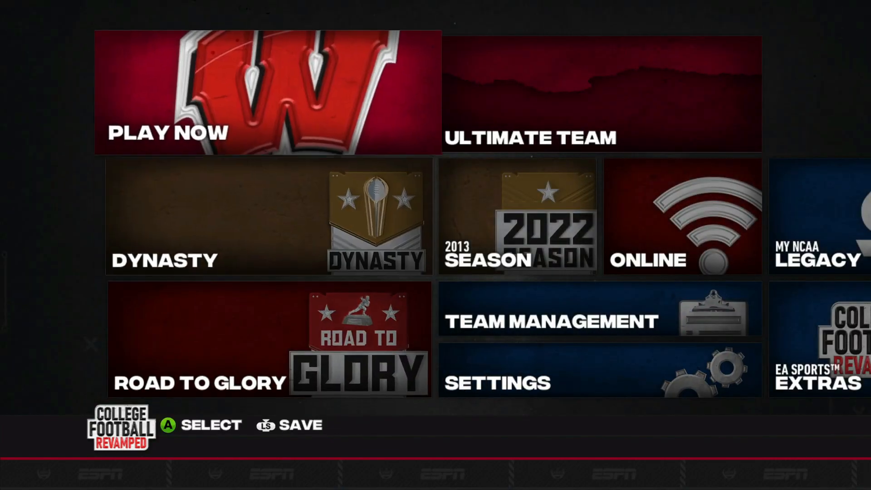
key(Return)
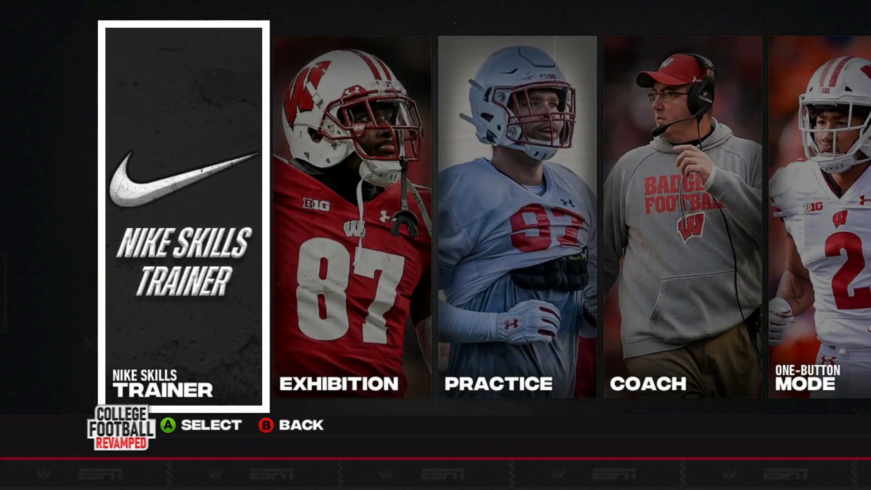
key(Right)
key(Return)
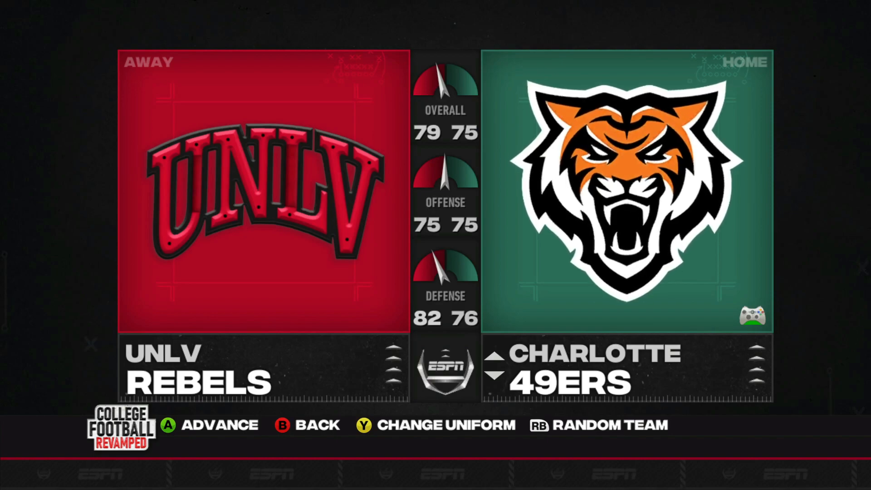
- Choose the Cincinnati Bearcats as the home team against the UNLV Rebels and confirm the matchup
key(Return)
key(Escape)
key(Down)
key(Down)
key(Up)
key(Return)
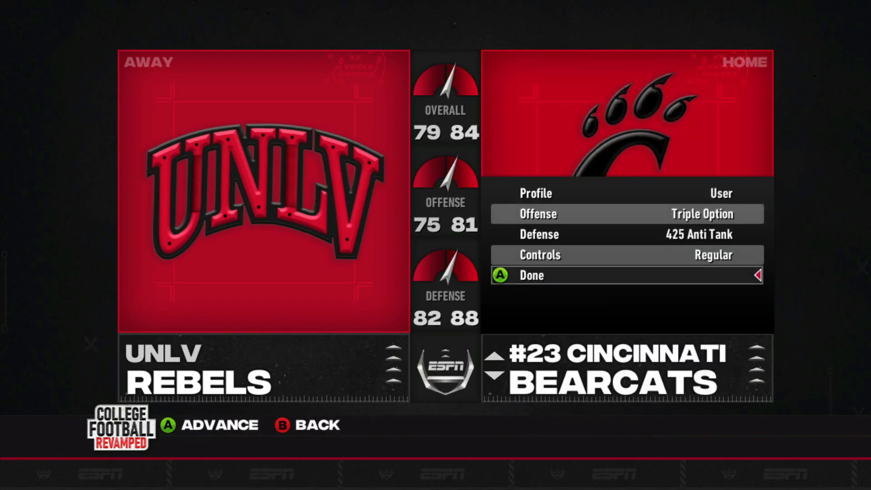
key(Return)
- Choose Arrowhead Stadium in Kansas City as the venue for the exhibition game
key(Down)
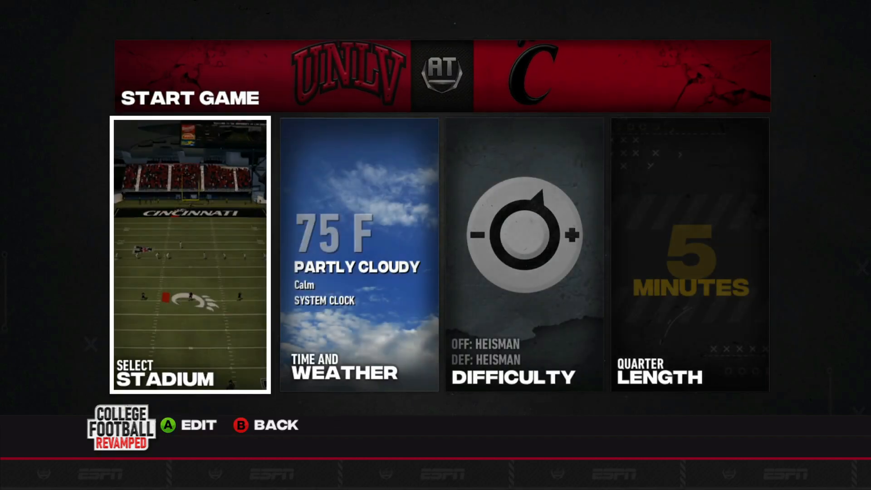
key(Return)
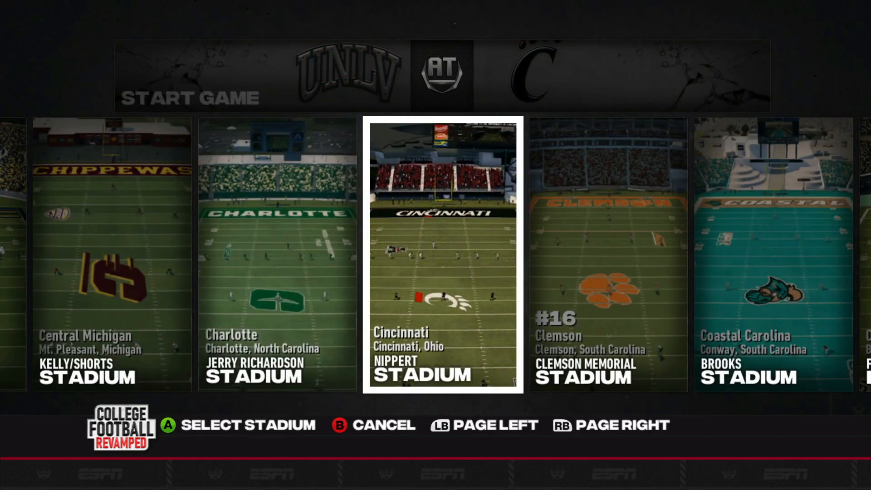
key(Left)
key(Left)
key(Left)
key(Left)
key(Left)
key(Left)
key(Left)
key(Left)
key(Left)
key(Left)
key(Left)
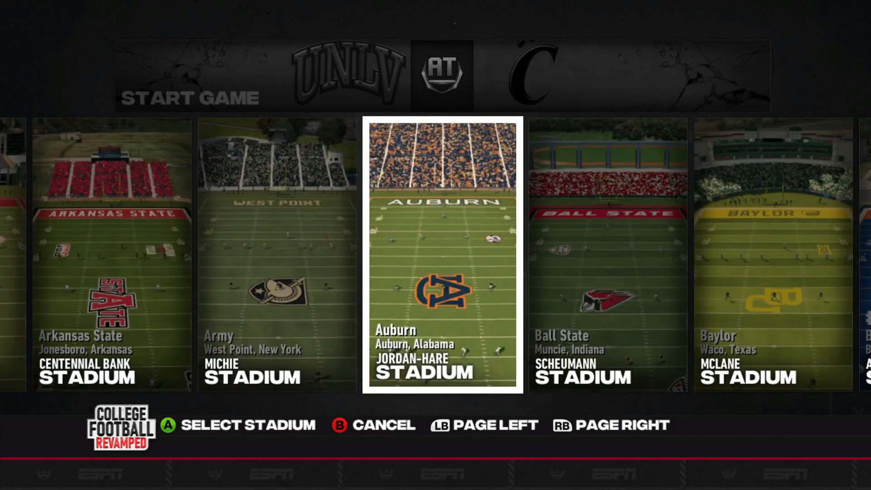
key(Left)
key(Left)
key(Left)
key(Left)
key(Left)
key(Left)
key(Left)
key(Left)
key(Left)
key(Left)
key(Left)
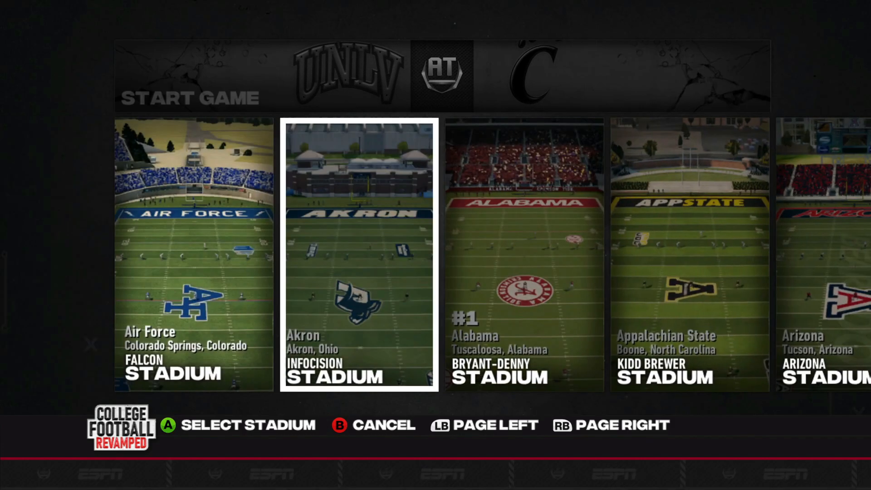
key(Left)
key(Left)
key(Left)
key(Left)
key(Left)
key(Left)
key(Left)
key(Left)
key(Left)
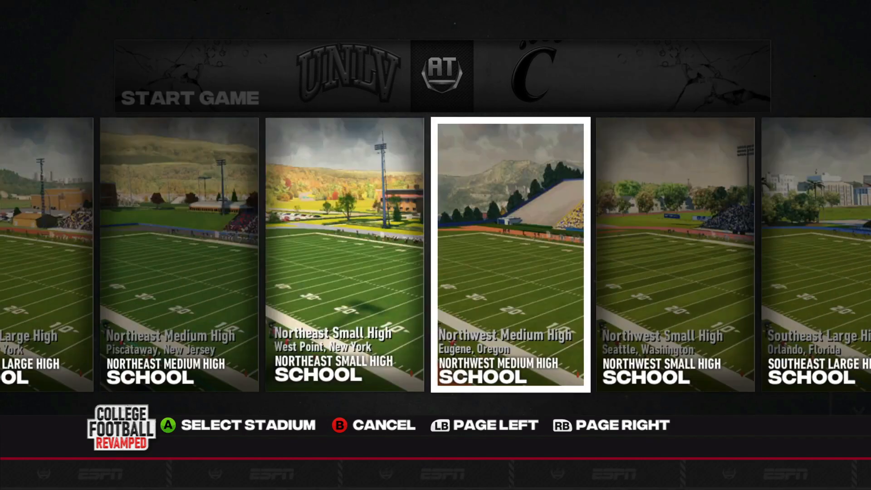
key(Left)
key(Left)
key(Left)
key(Left)
key(Left)
key(Left)
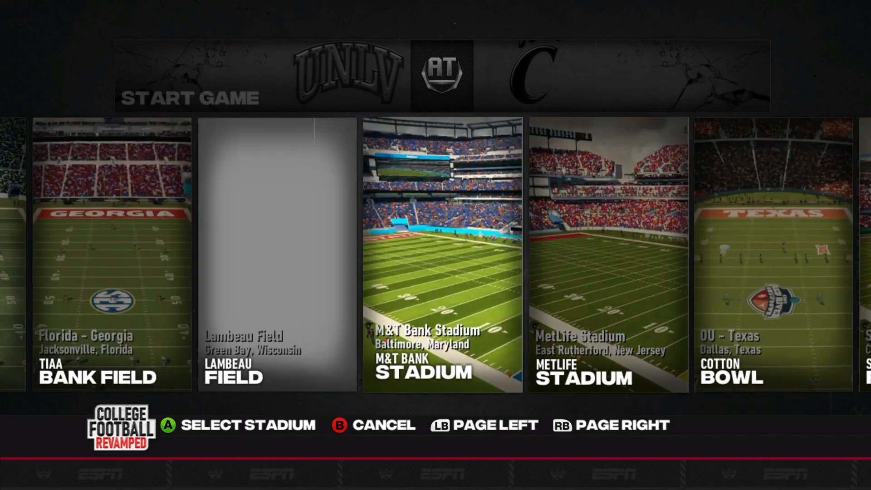
key(Return)
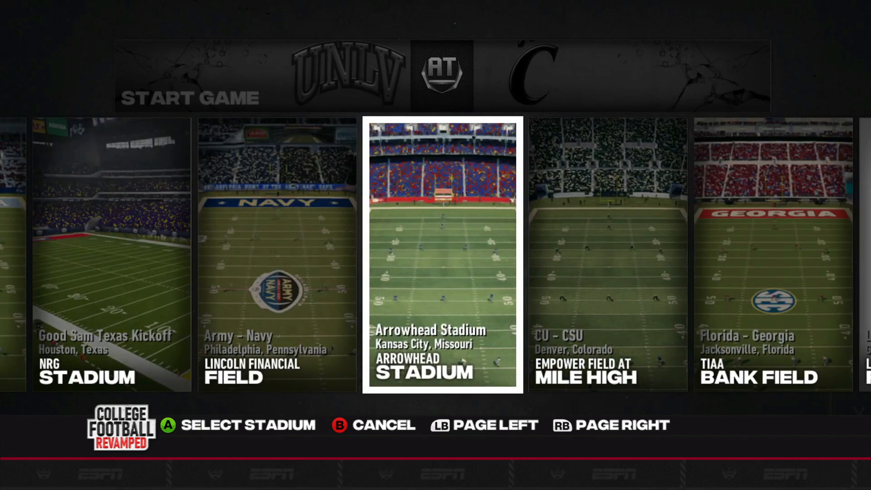
key(Up)
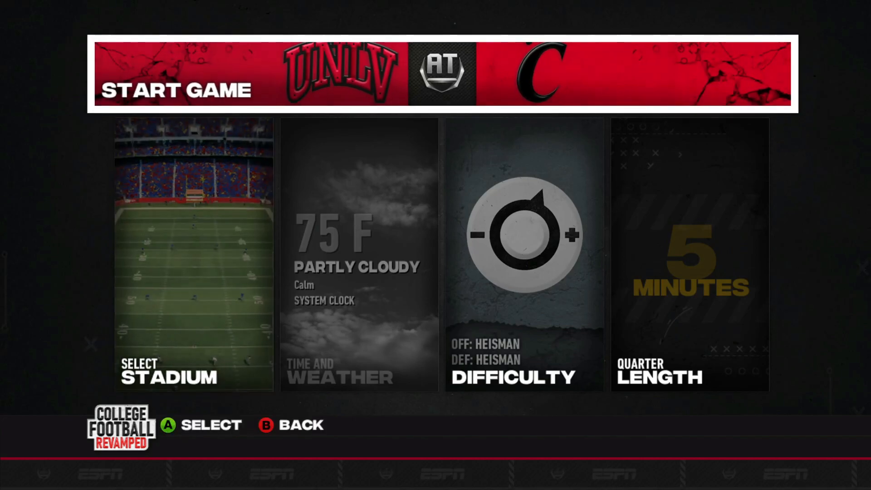
key(Down)
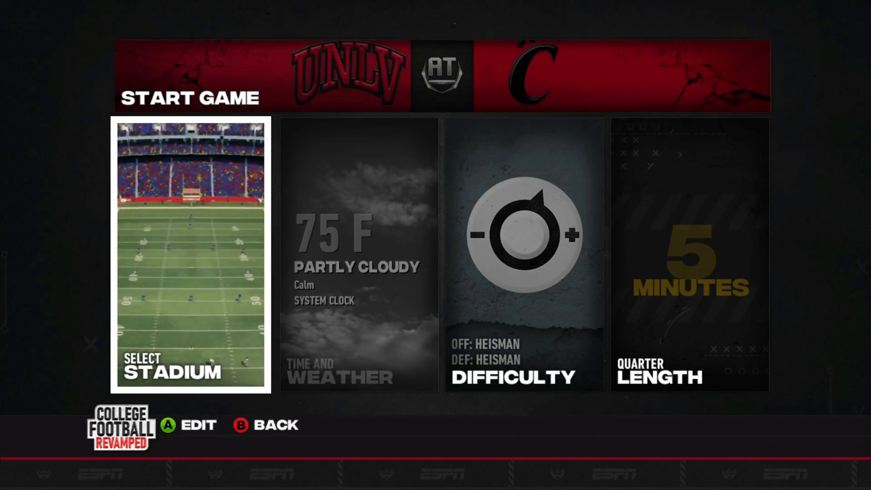
- Look over the Start Game options without editing them and launch the exhibition game
key(Right)
key(Right)
key(Left)
key(Left)
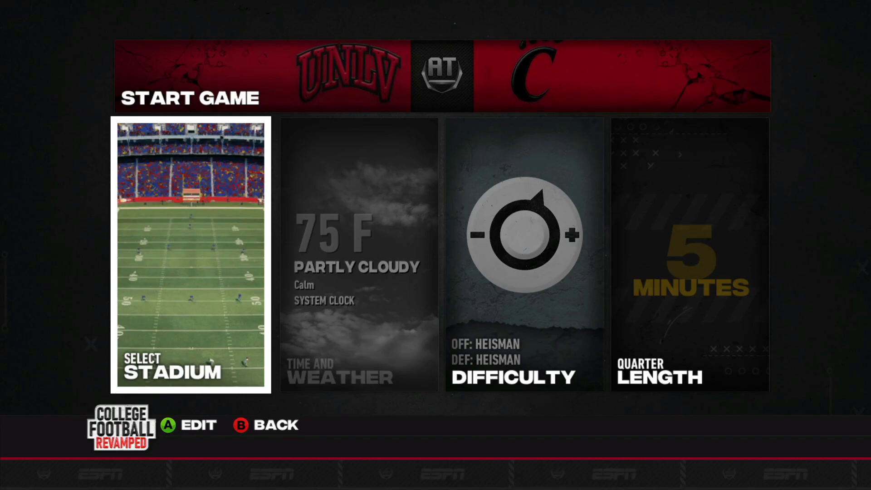
key(Right)
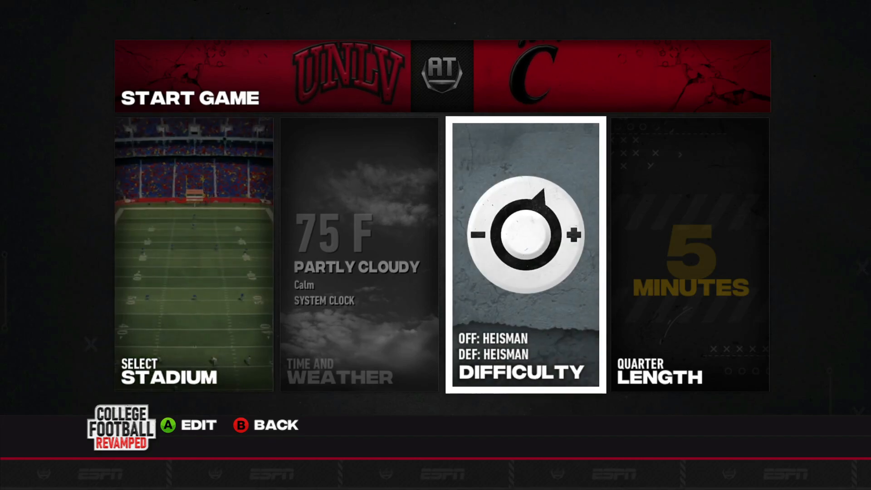
key(Left)
key(Up)
key(Return)
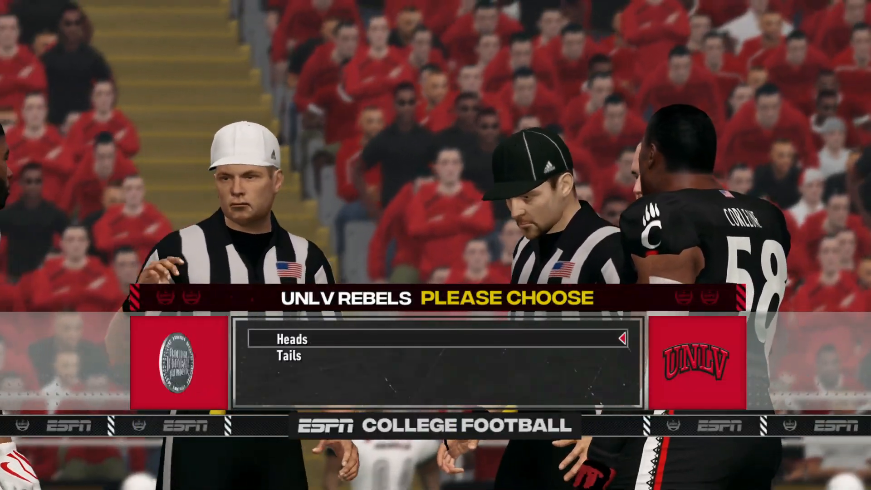
- Complete the coin toss with Tails for UNLV, Receive for Cincinnati, and the Defend >> option for UNLV
key(Down)
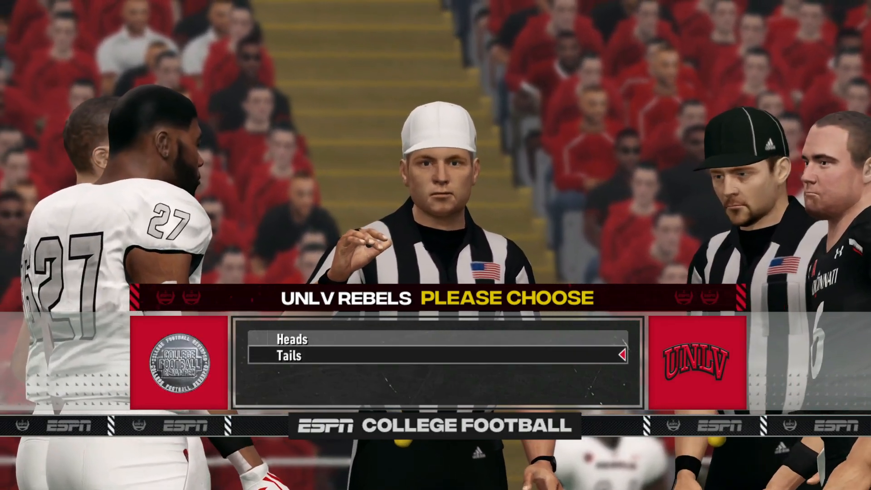
key(Return)
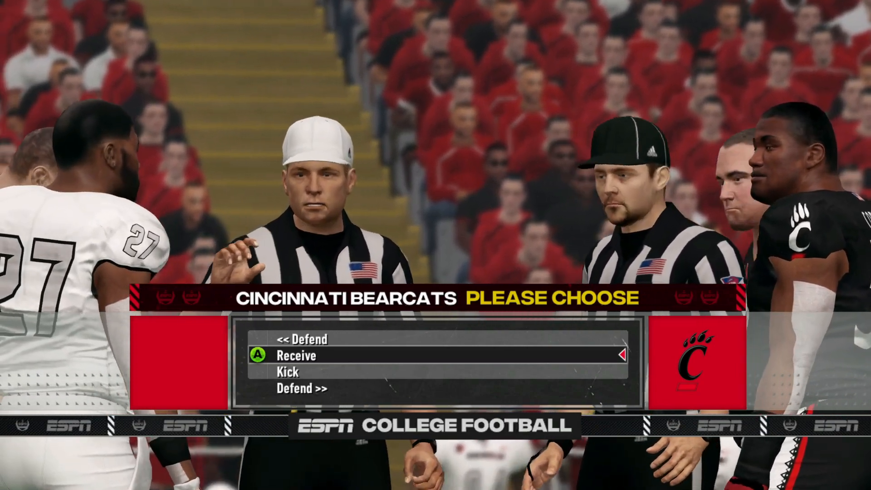
key(Return)
key(Down)
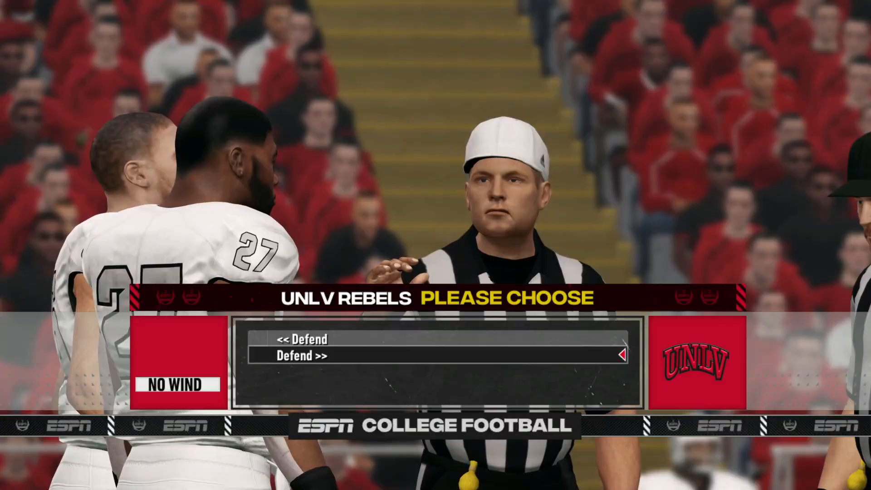
key(Return)
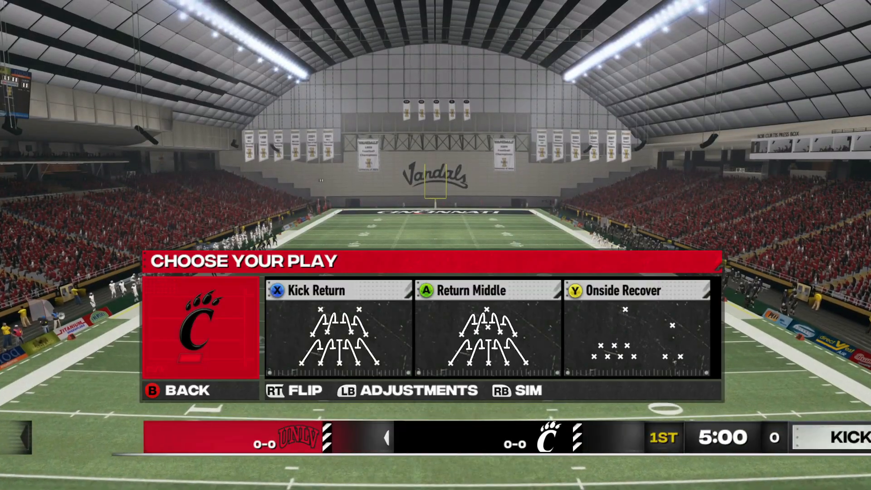